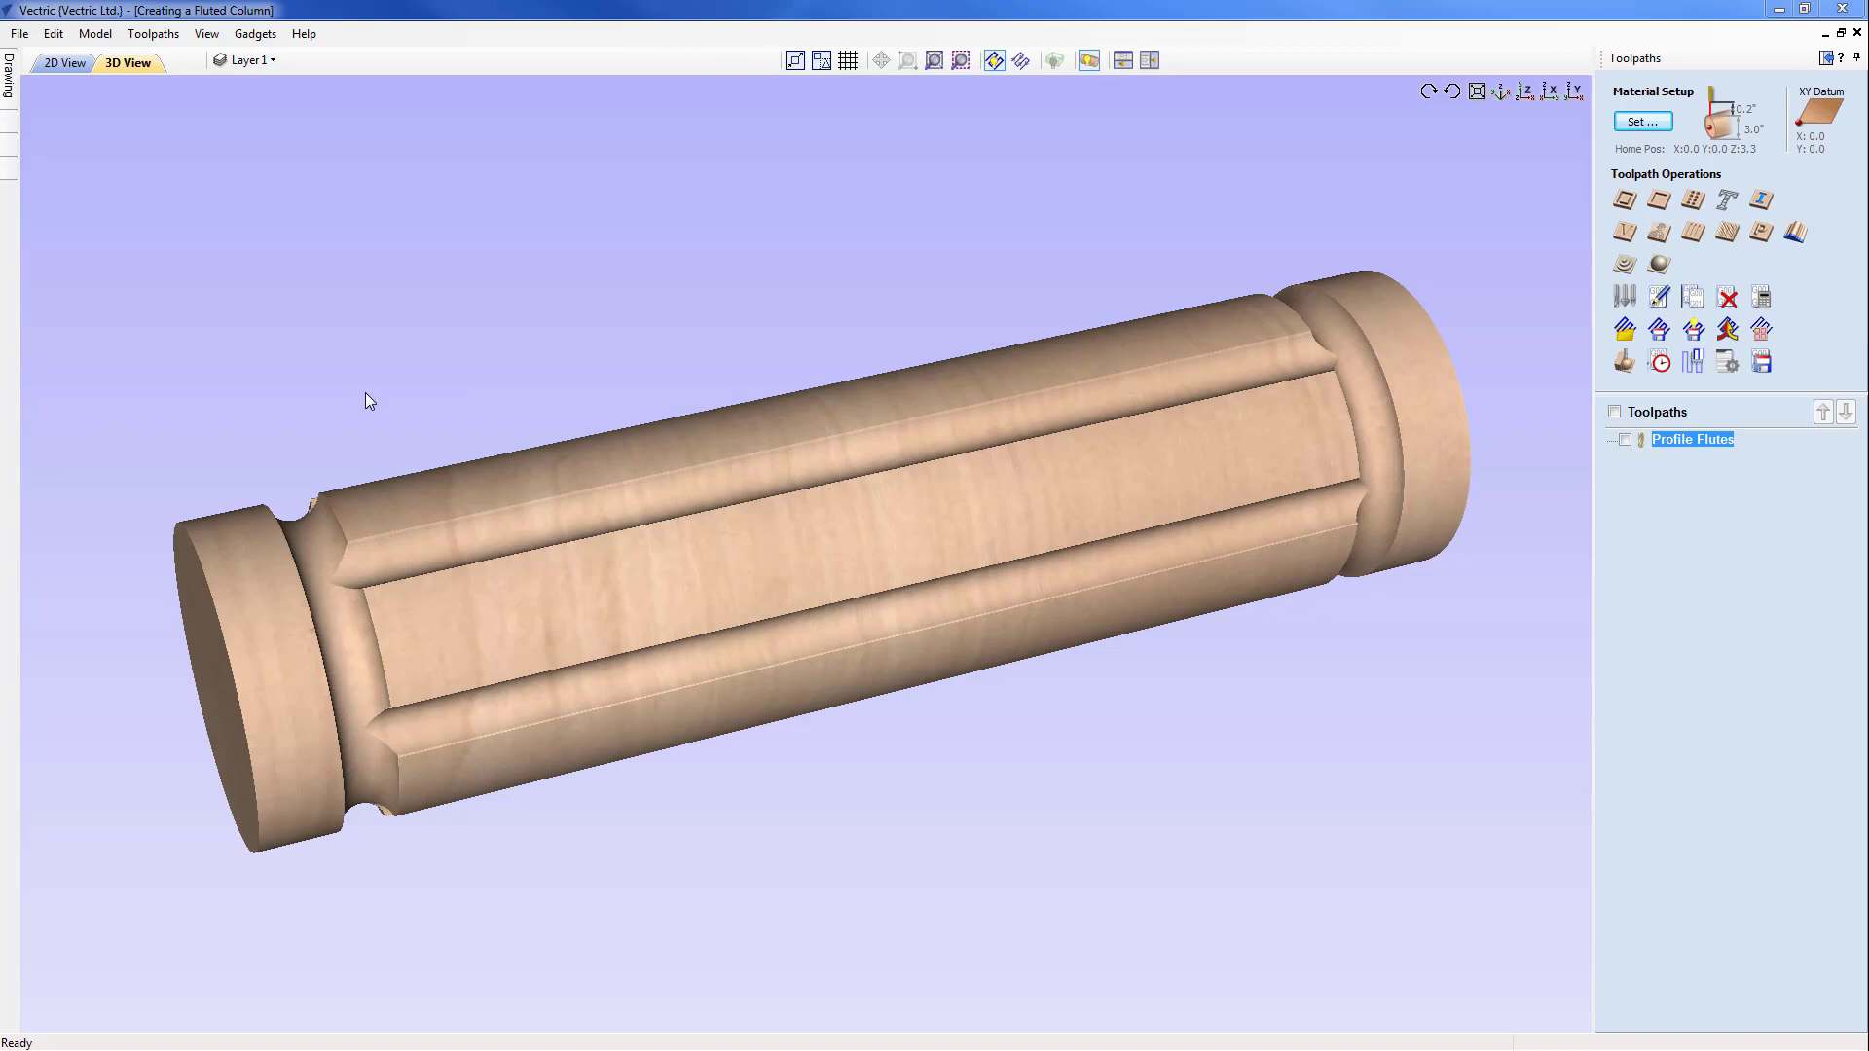
# - Close the fluted column job and start a new rotary job, entering a 12-inch length
pyautogui.click(19, 33)
pyautogui.click(49, 98)
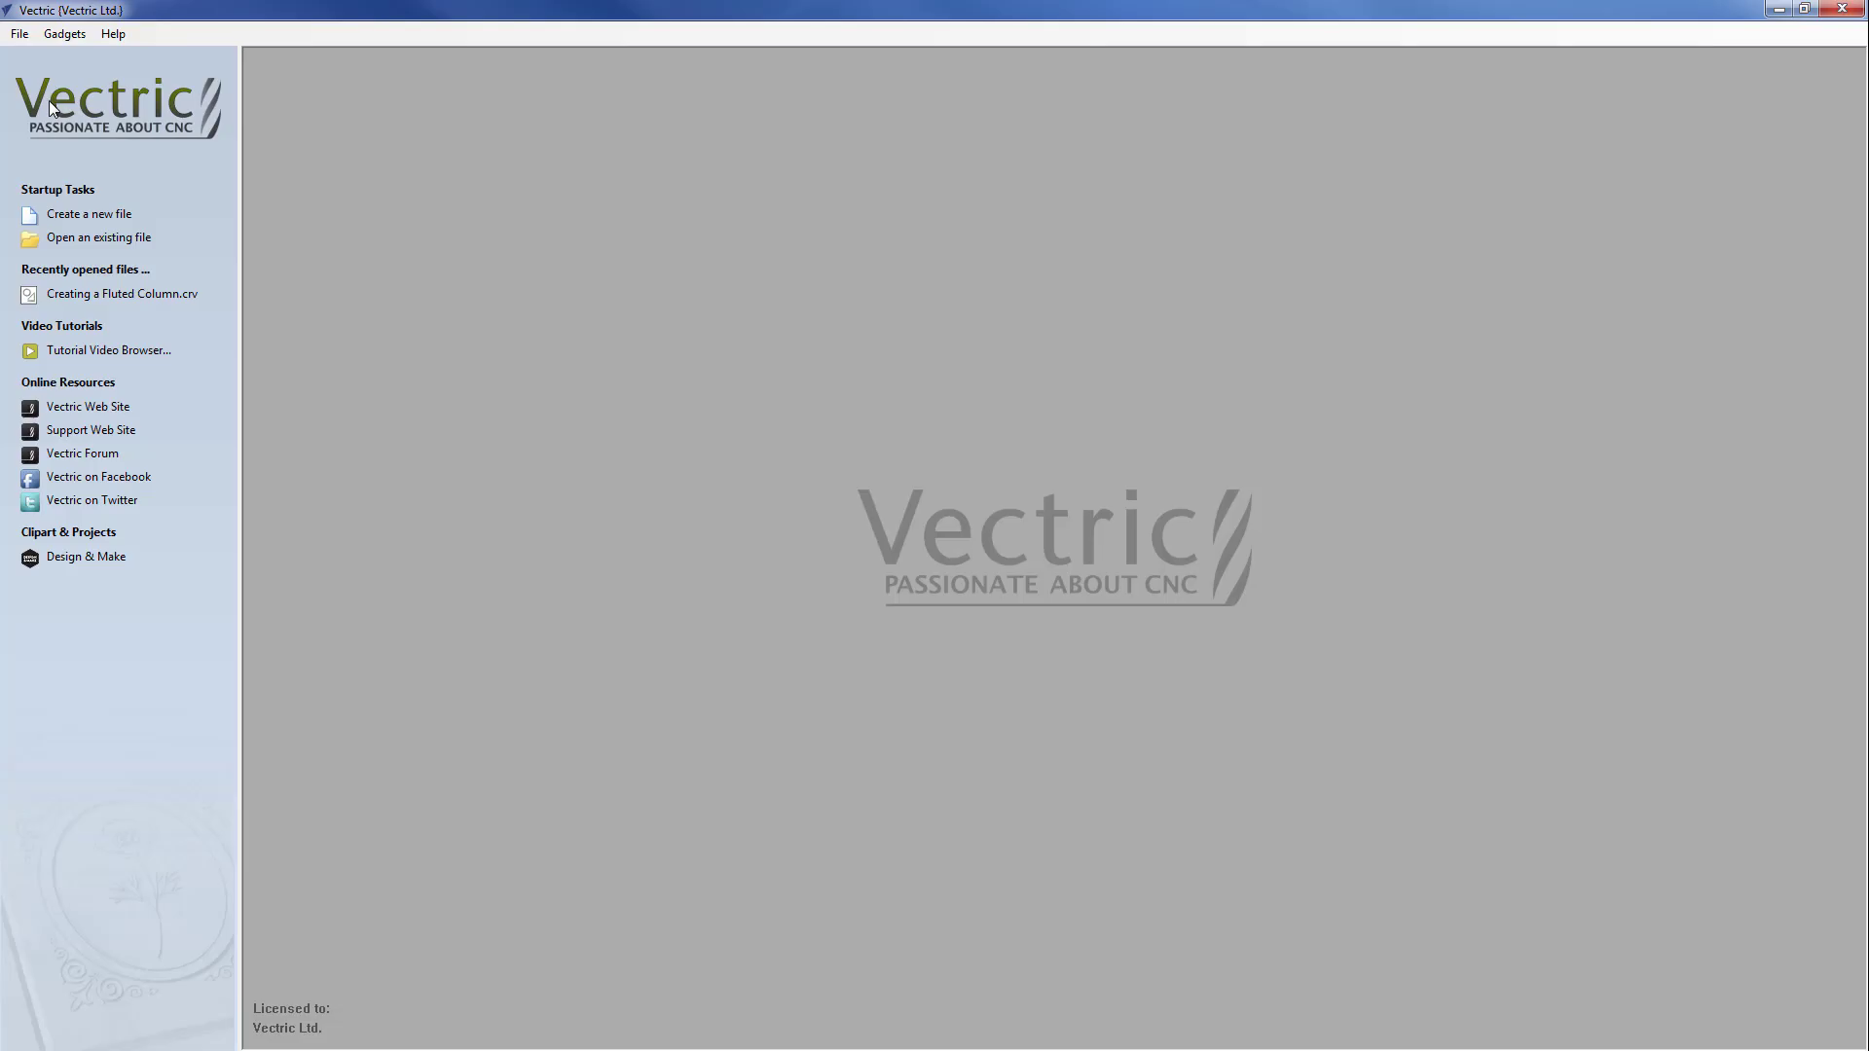
pyautogui.click(88, 214)
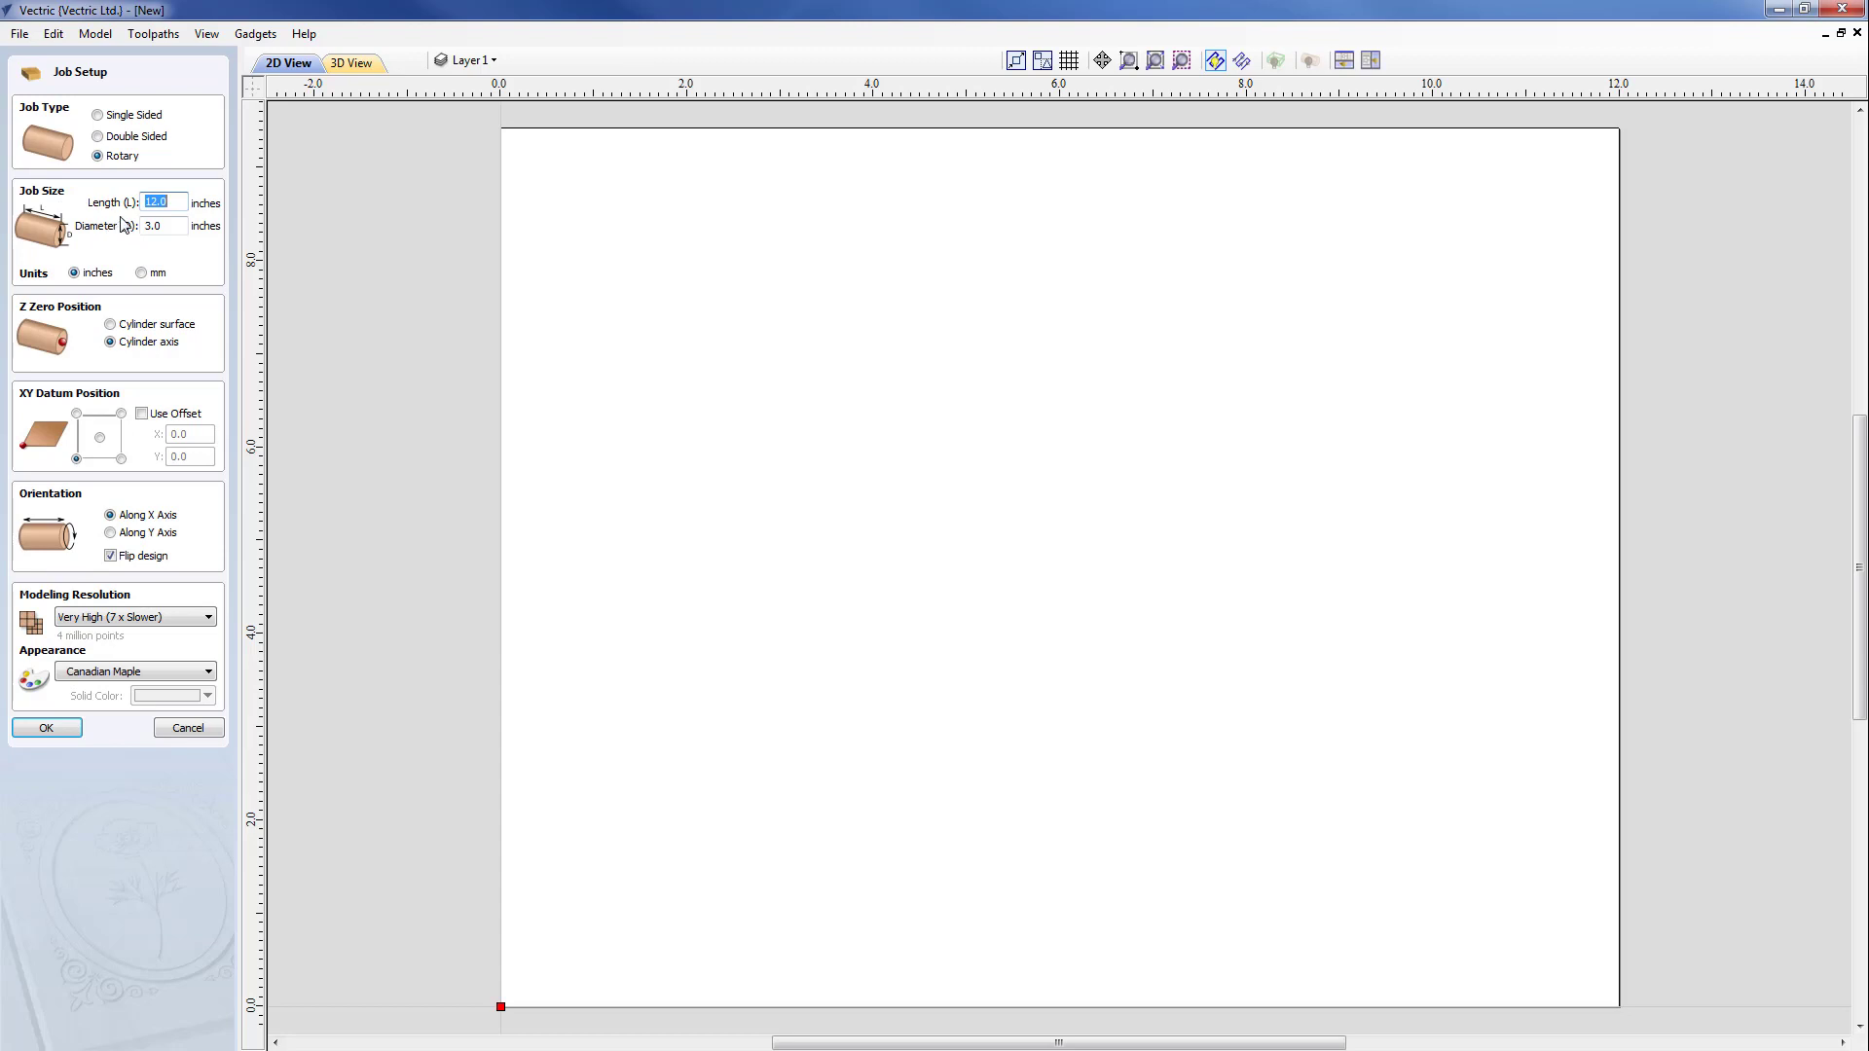
pyautogui.click(169, 204)
# - Accept the rotary job setup and launch the Wrapping Fluting Layout gadget for 6 flutes
pyautogui.click(46, 728)
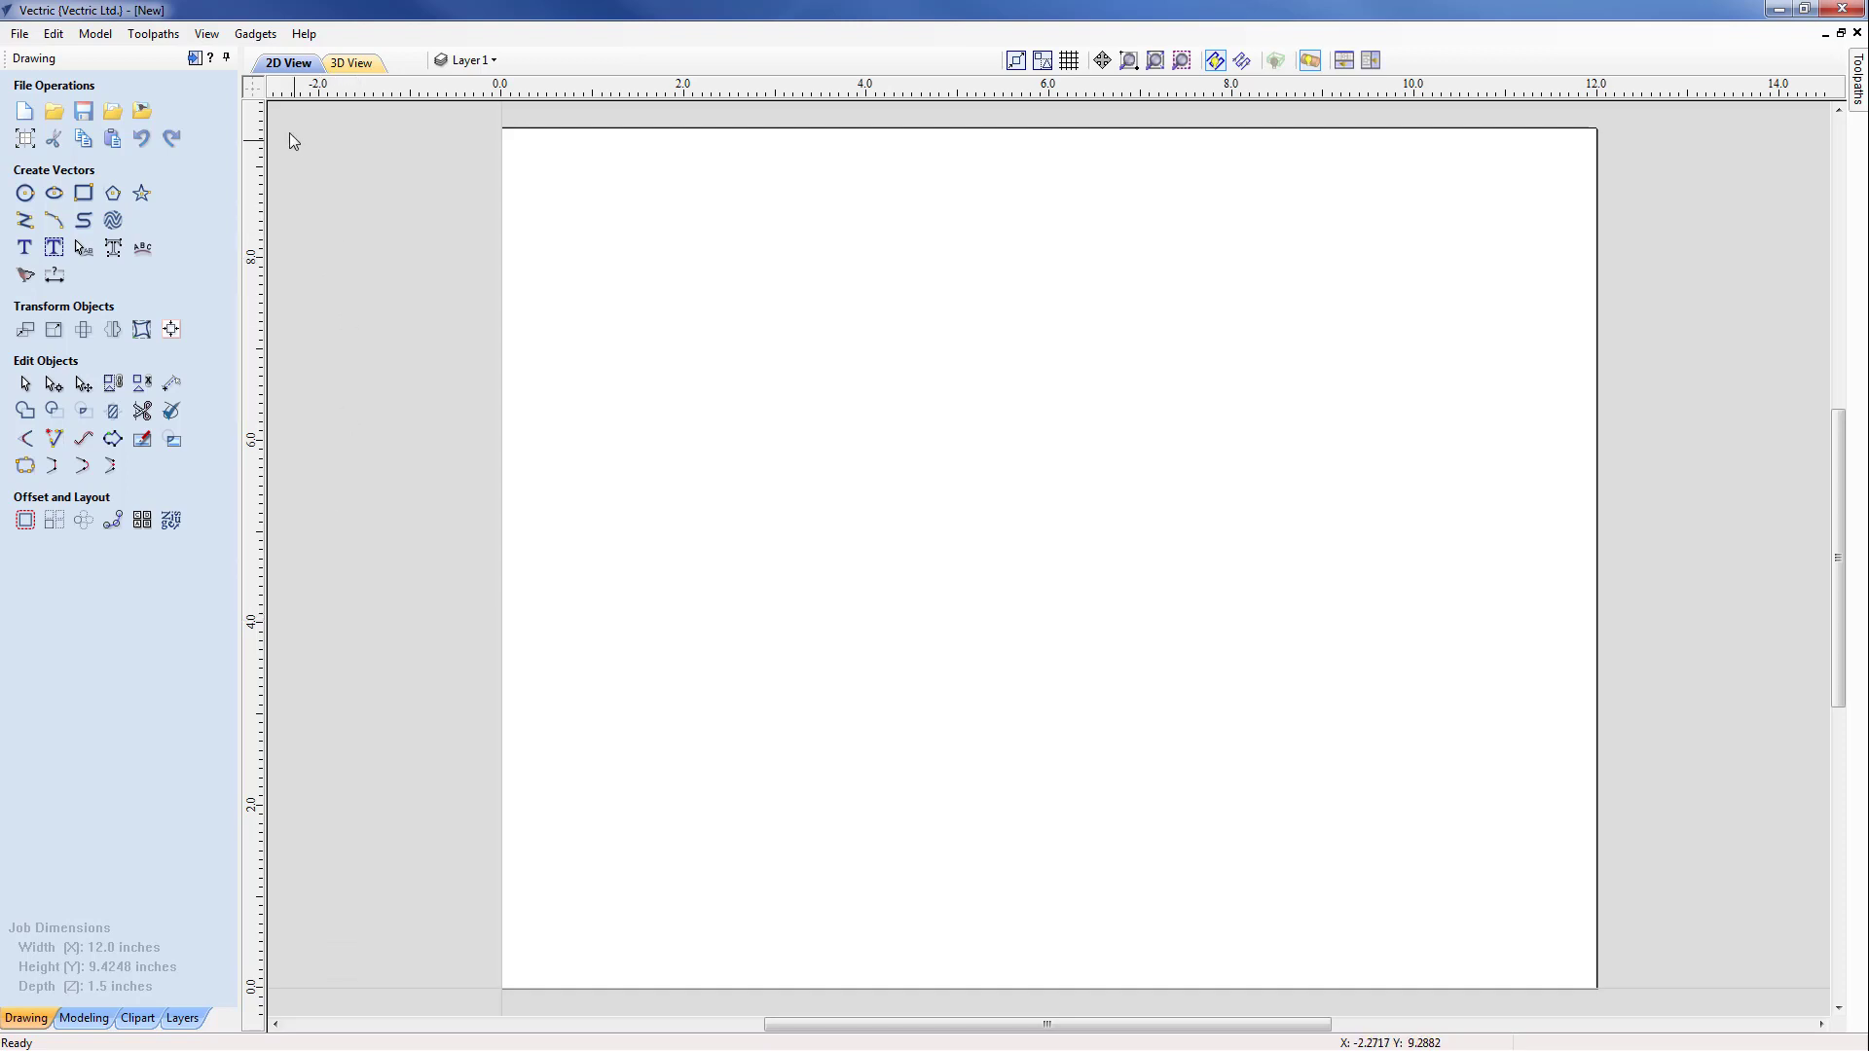
pyautogui.click(258, 35)
pyautogui.moveTo(317, 254)
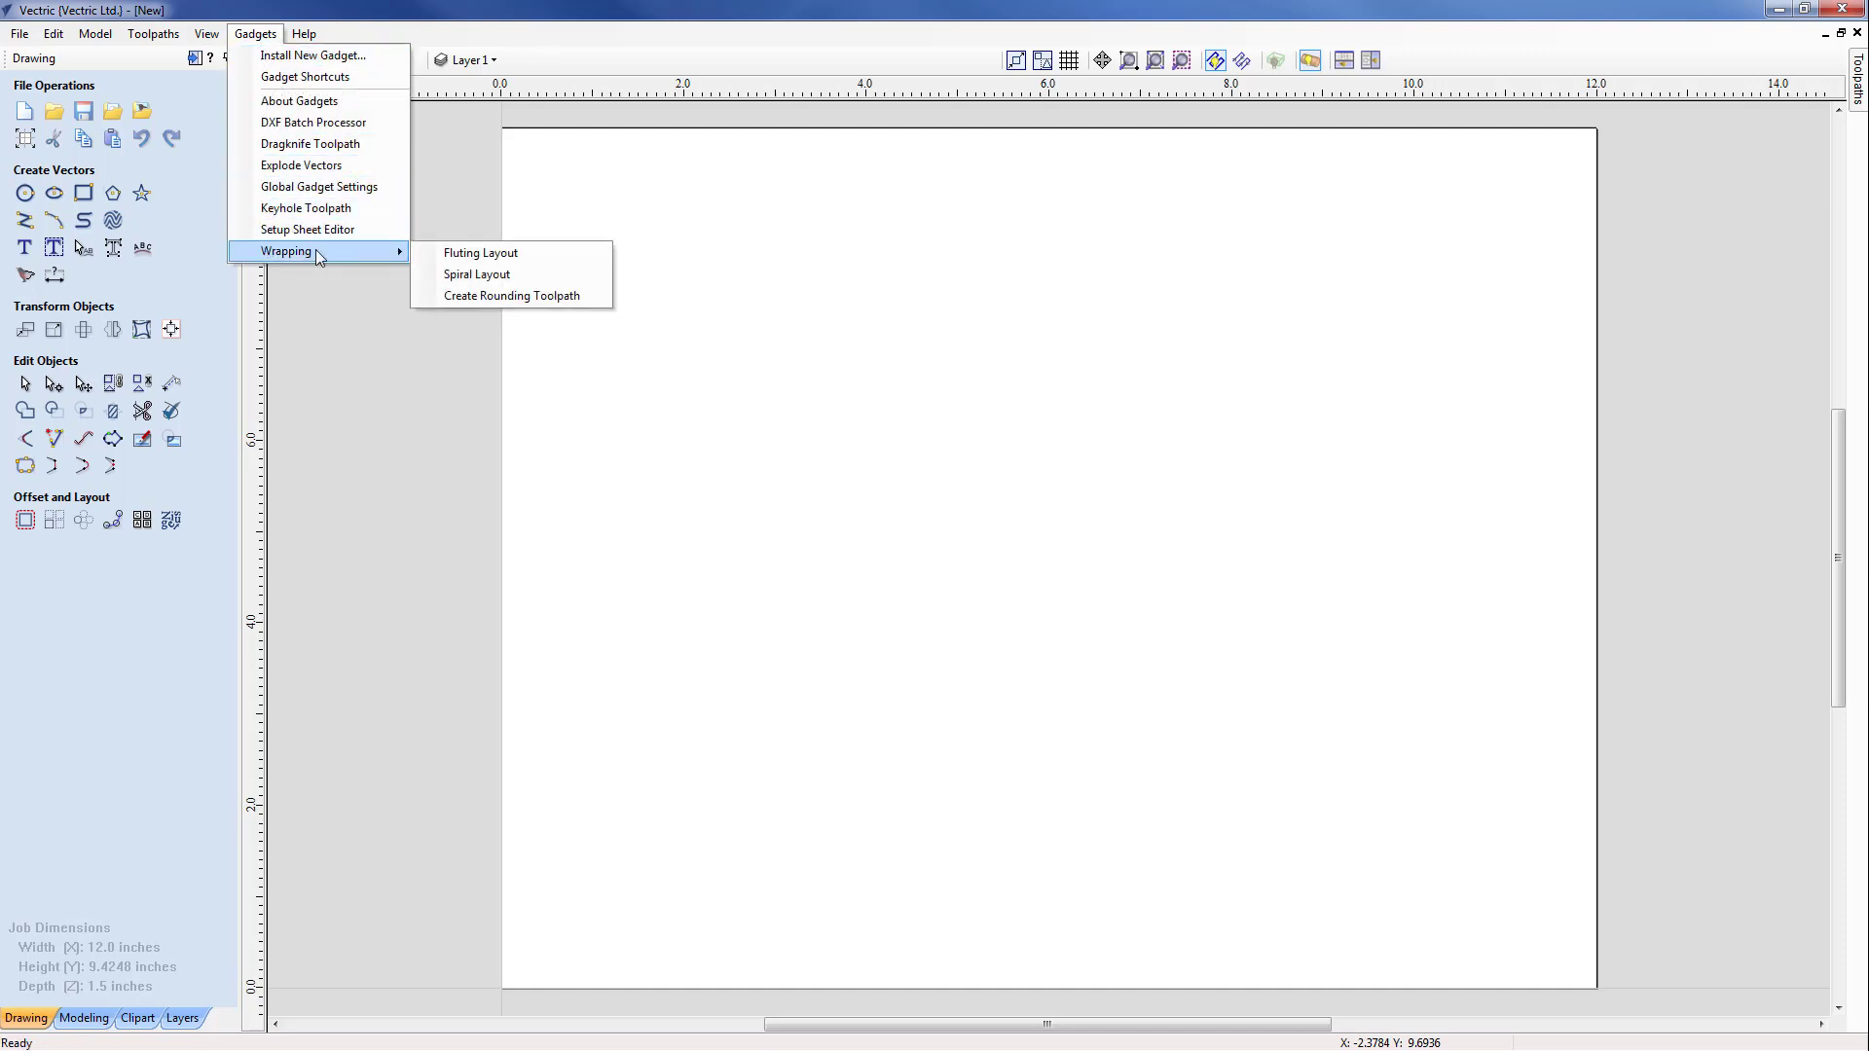
pyautogui.click(481, 255)
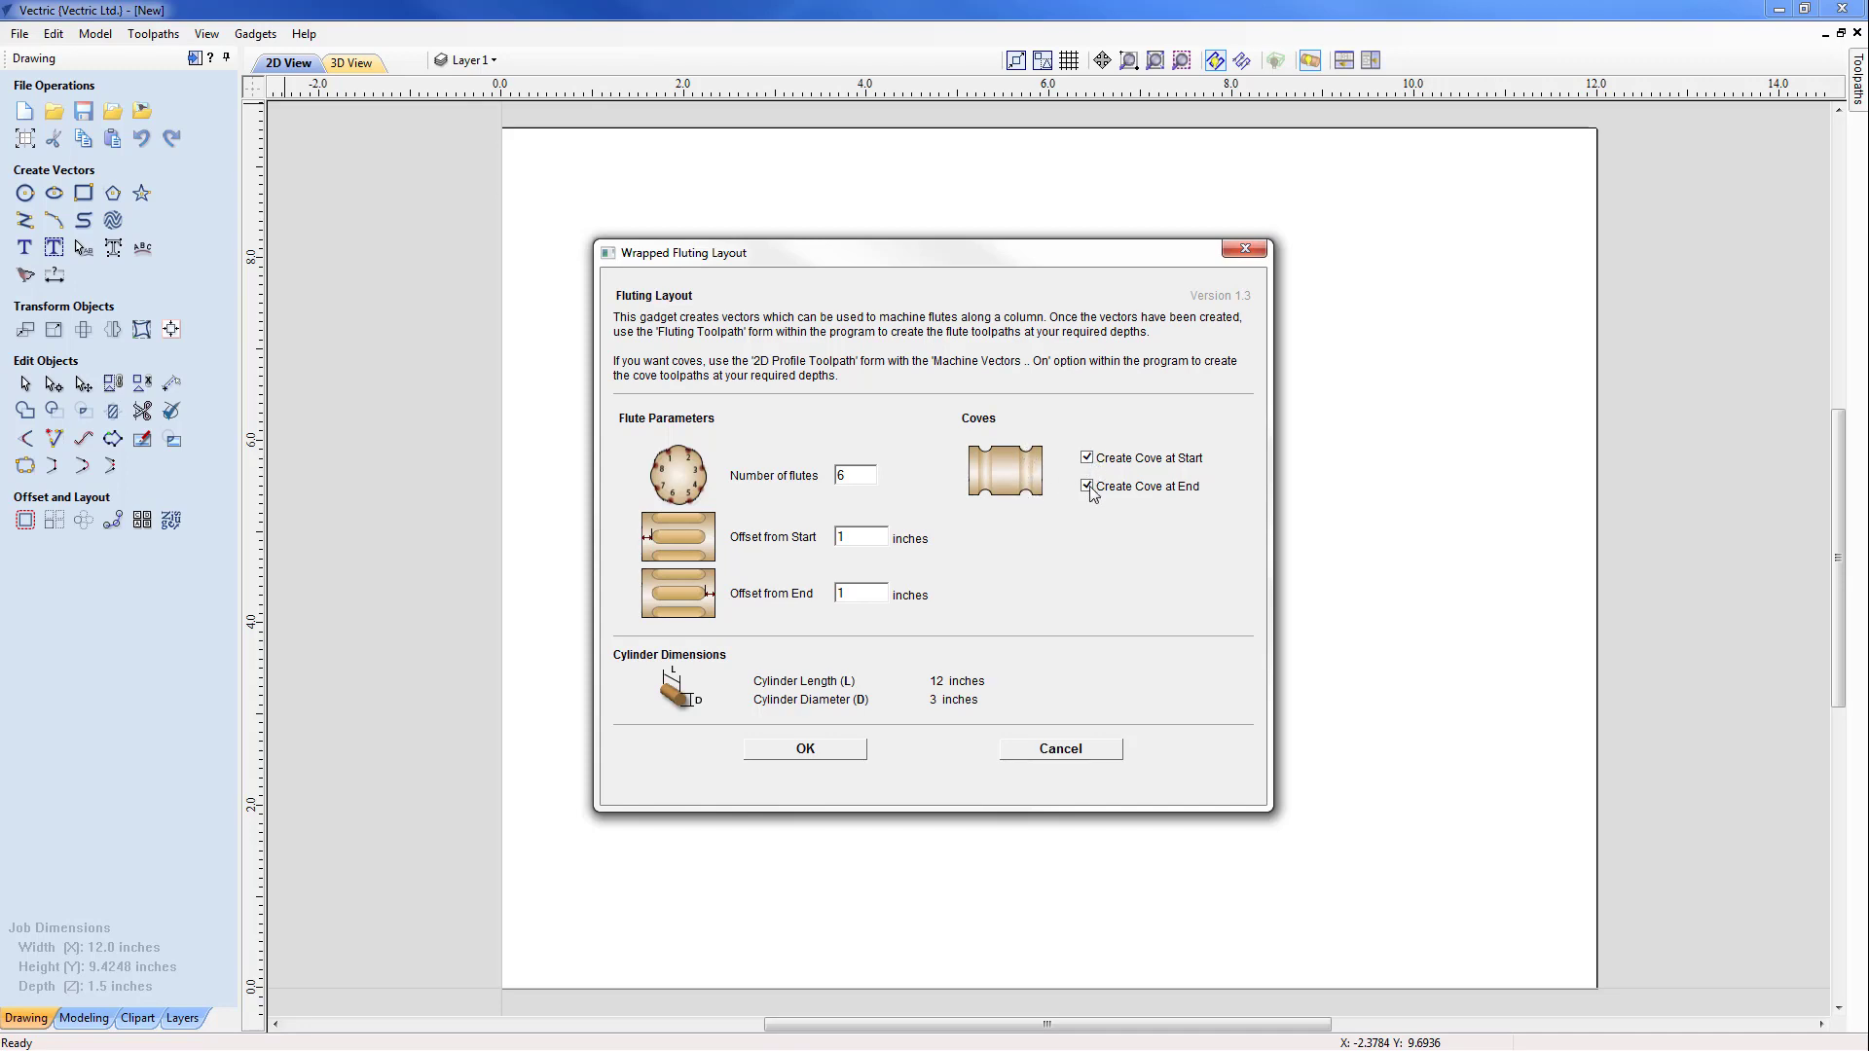
# - Generate the fluting vectors, then select the six flute lines and two cove lines to inspect them
pyautogui.click(806, 749)
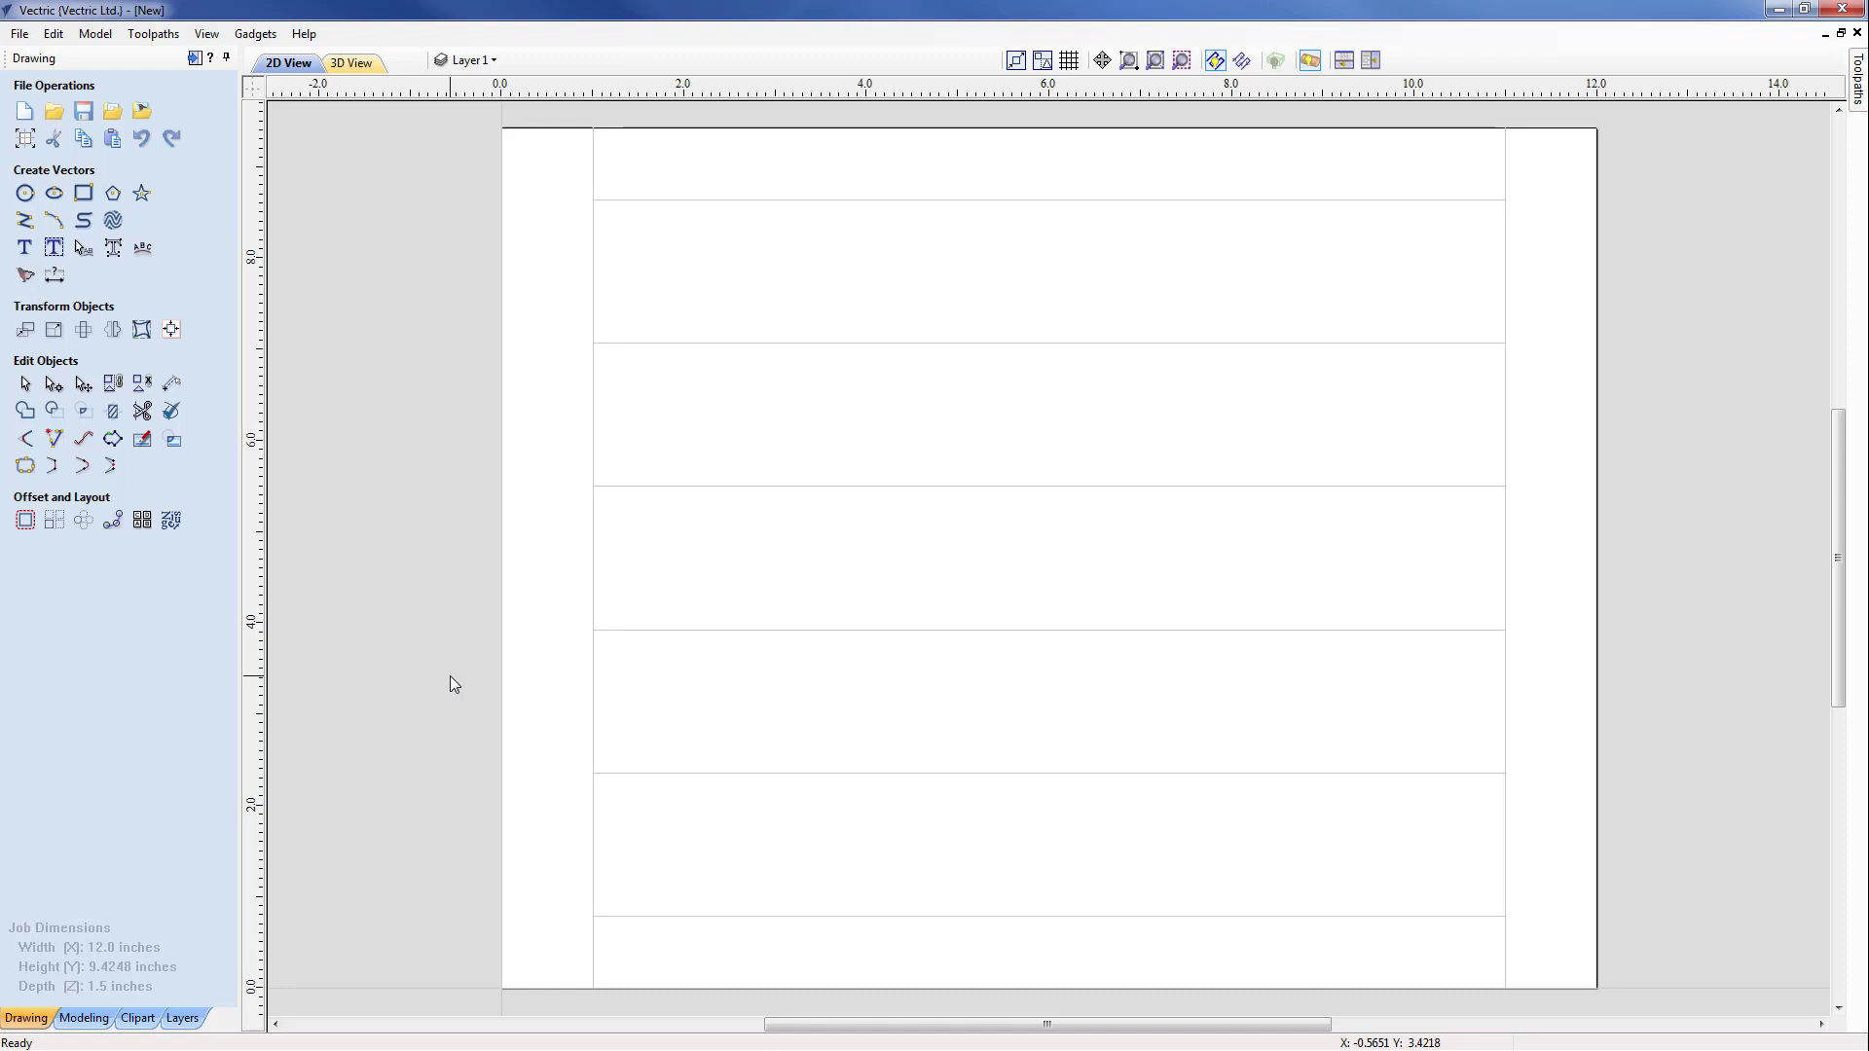
pyautogui.click(762, 202)
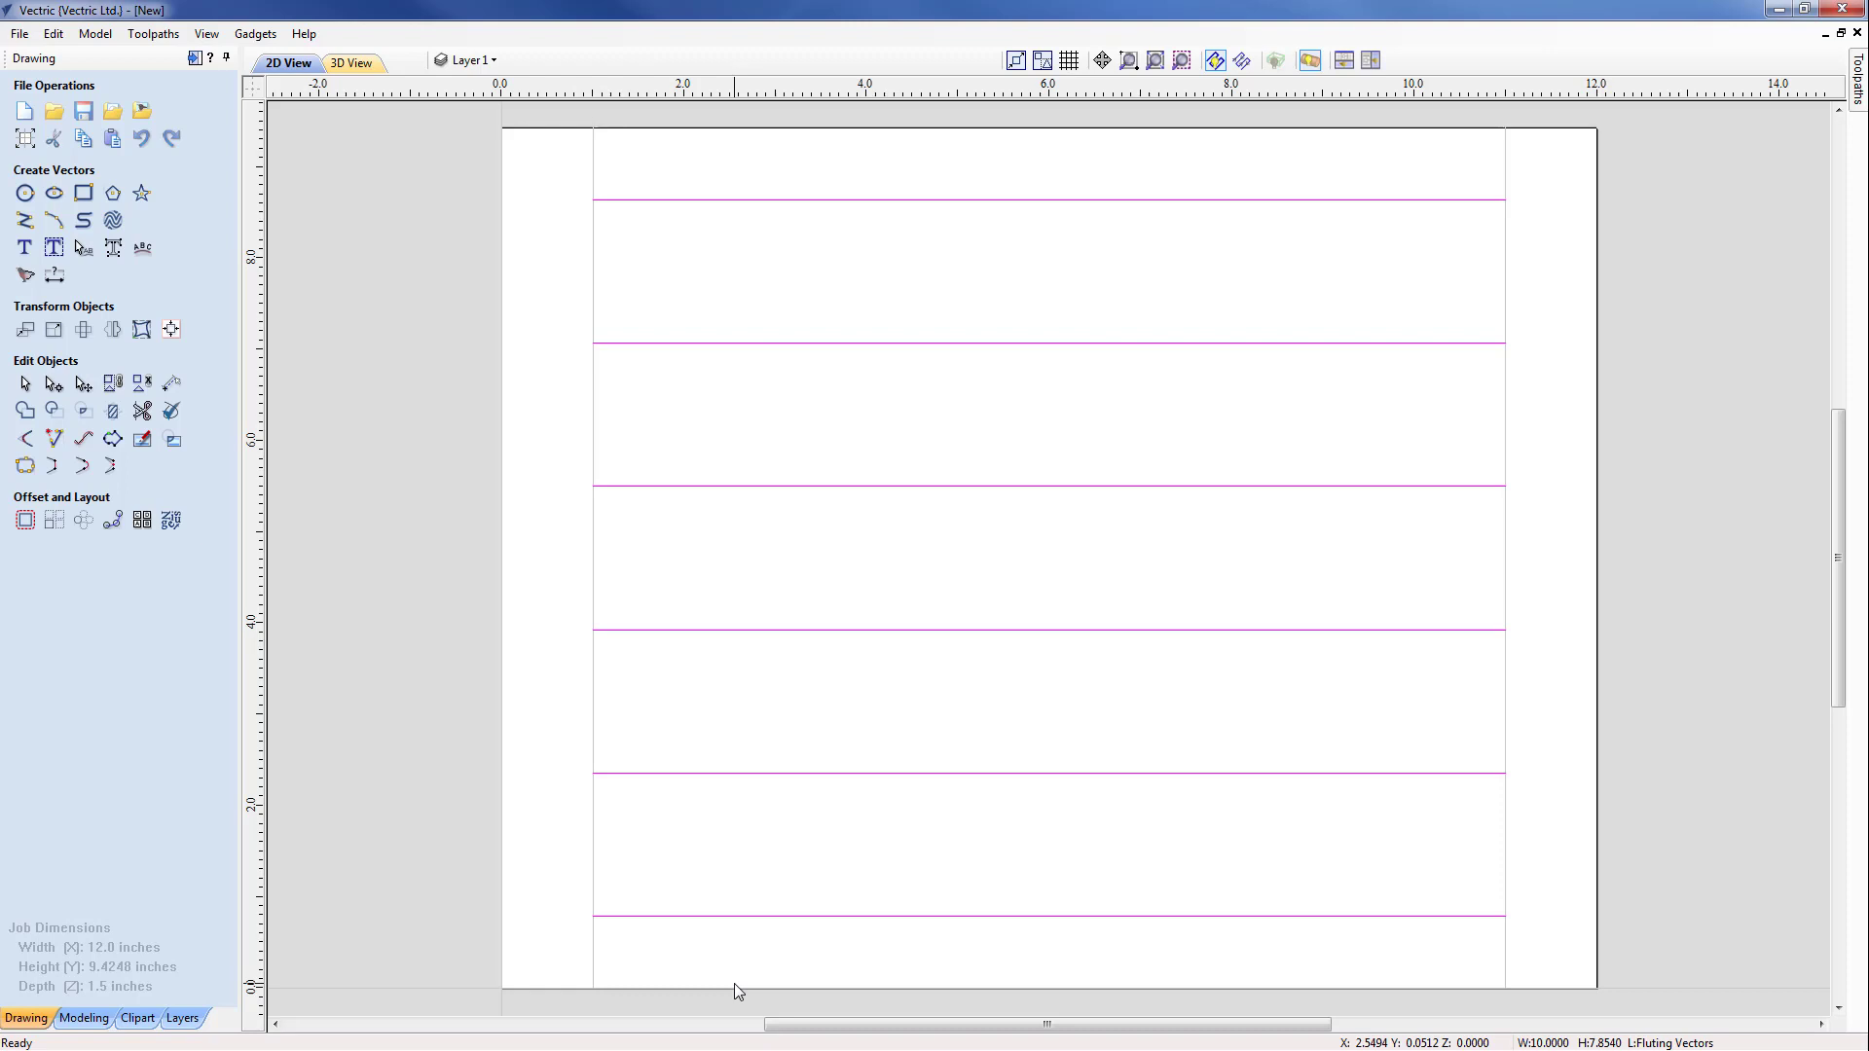
pyautogui.click(594, 566)
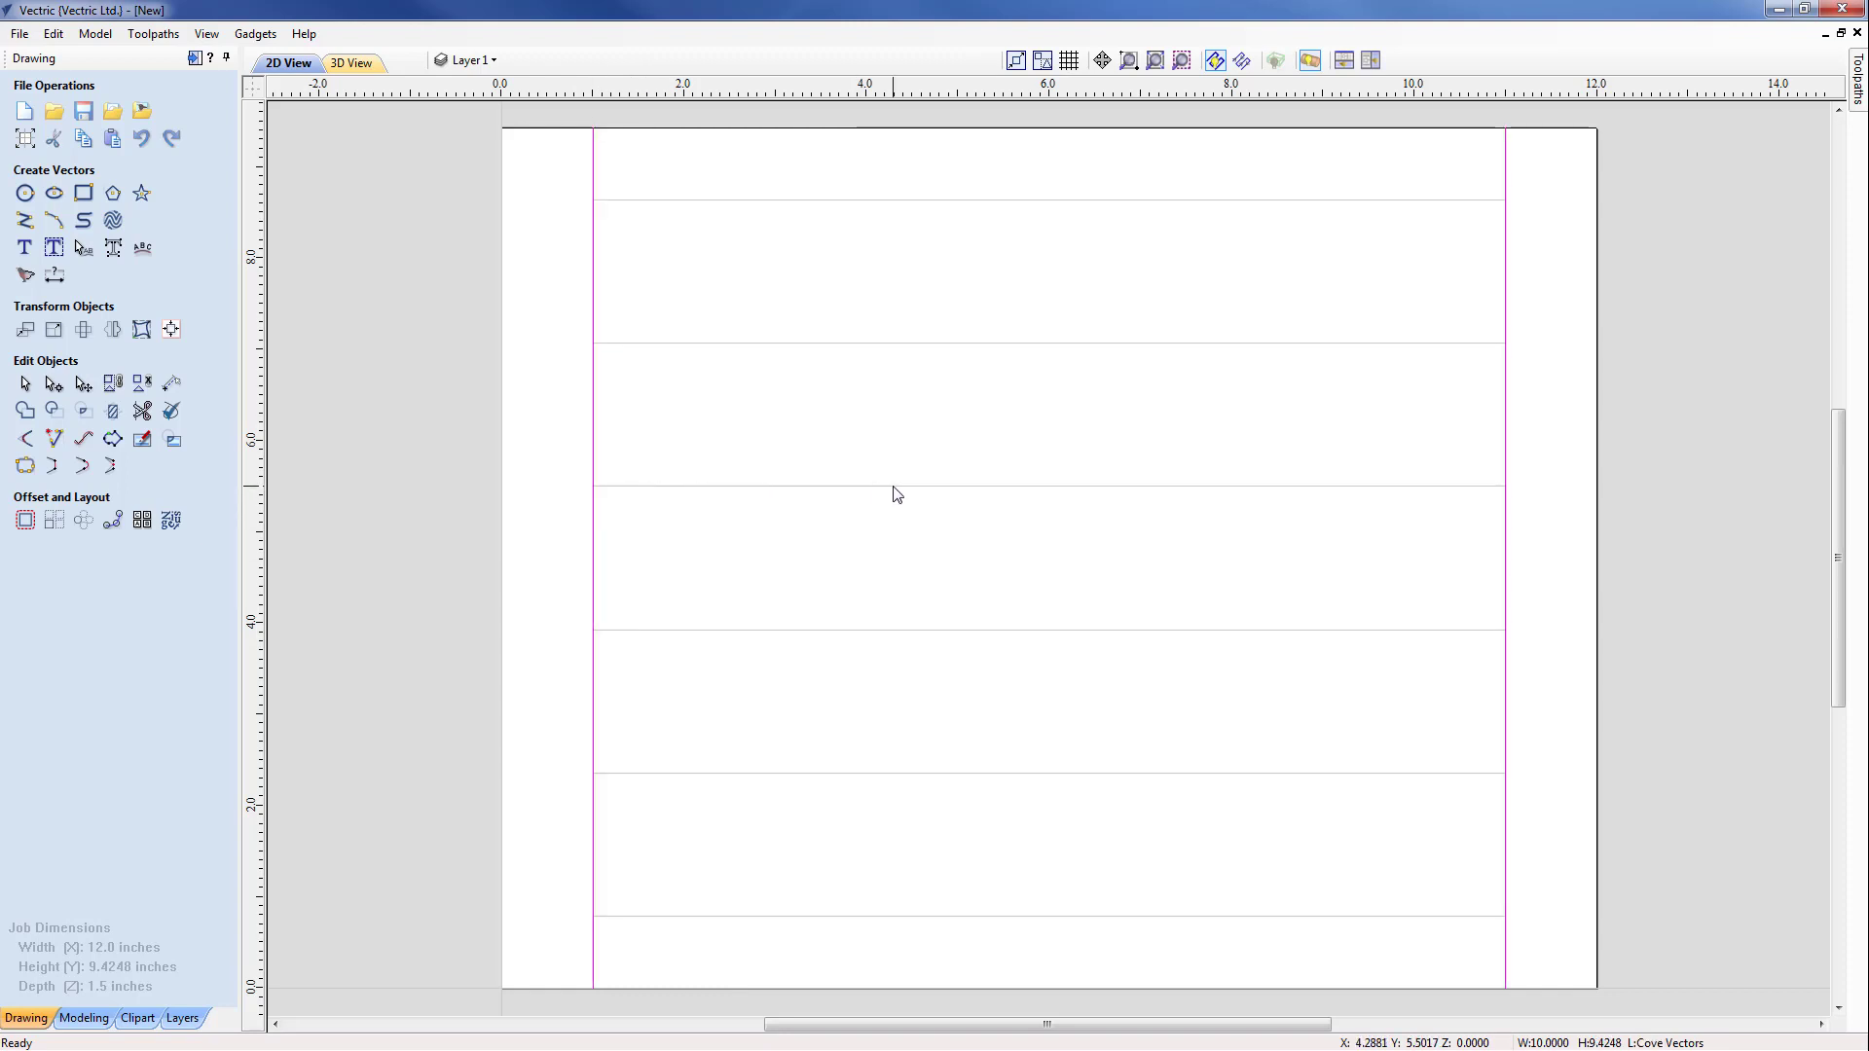
pyautogui.click(545, 498)
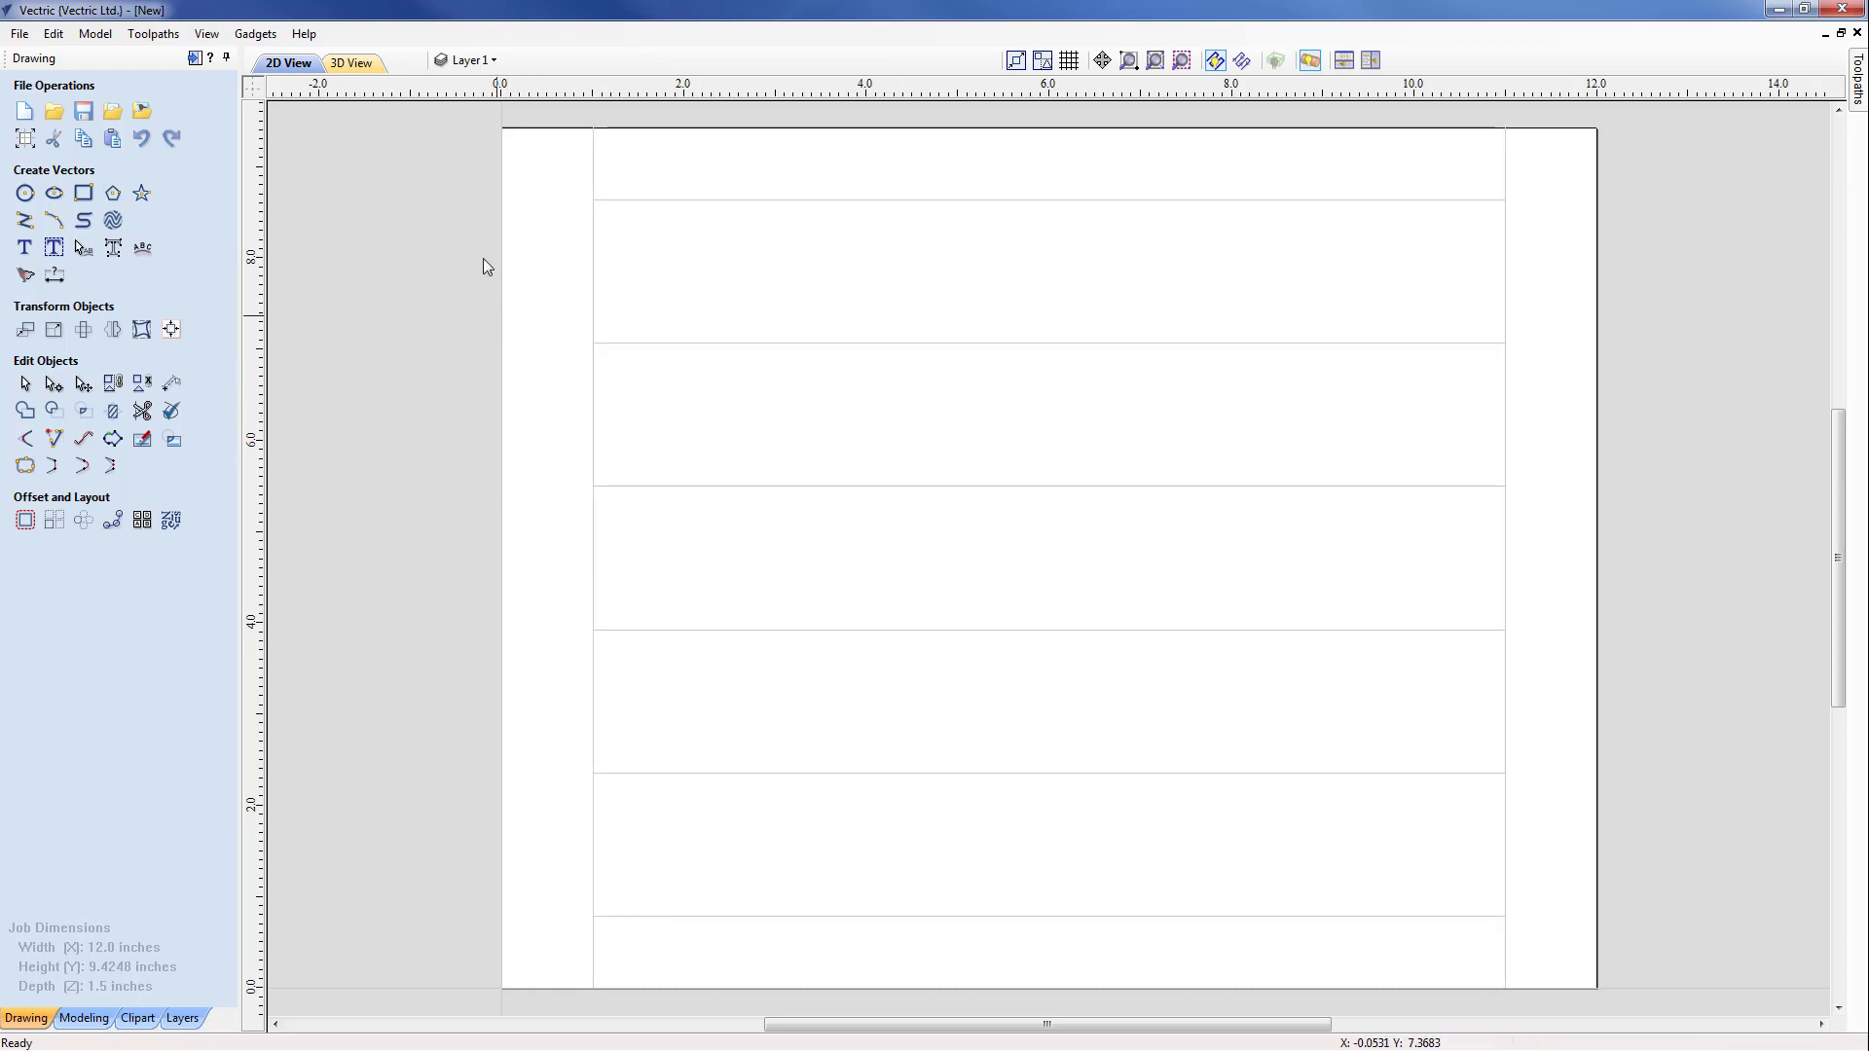
pyautogui.click(496, 60)
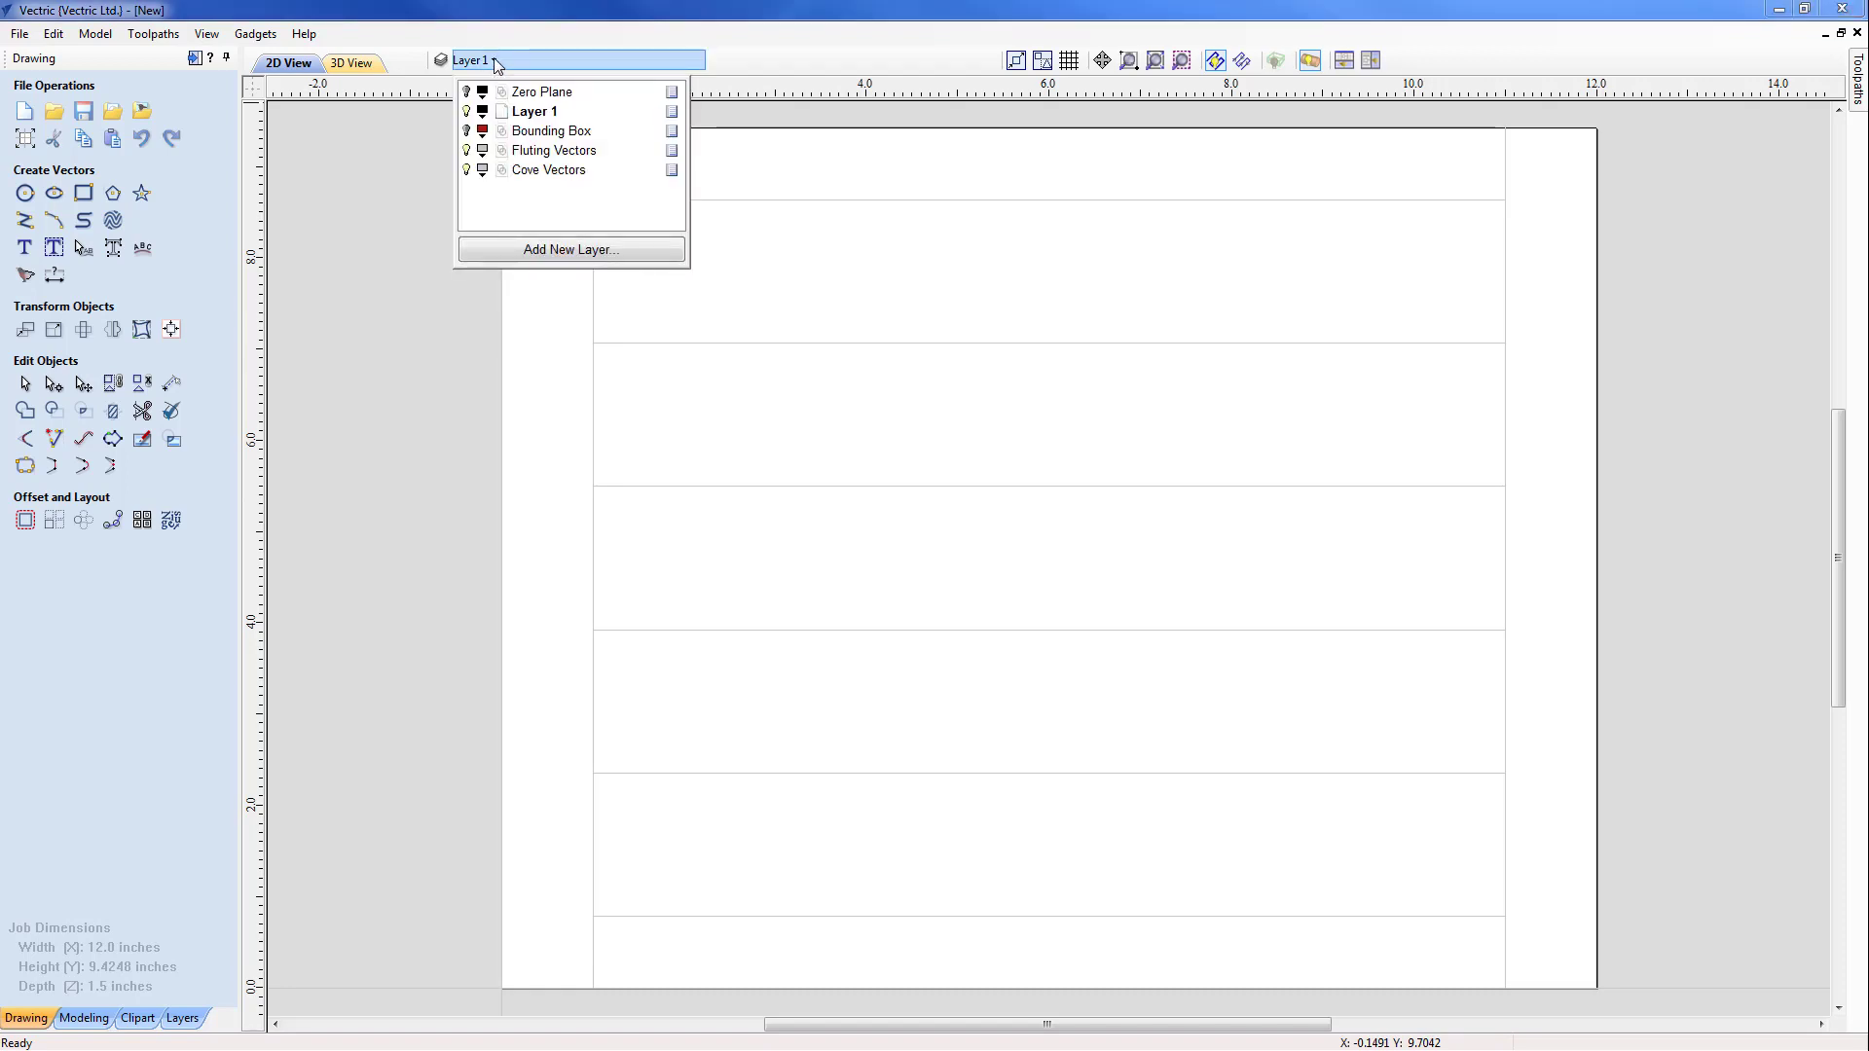
pyautogui.click(466, 130)
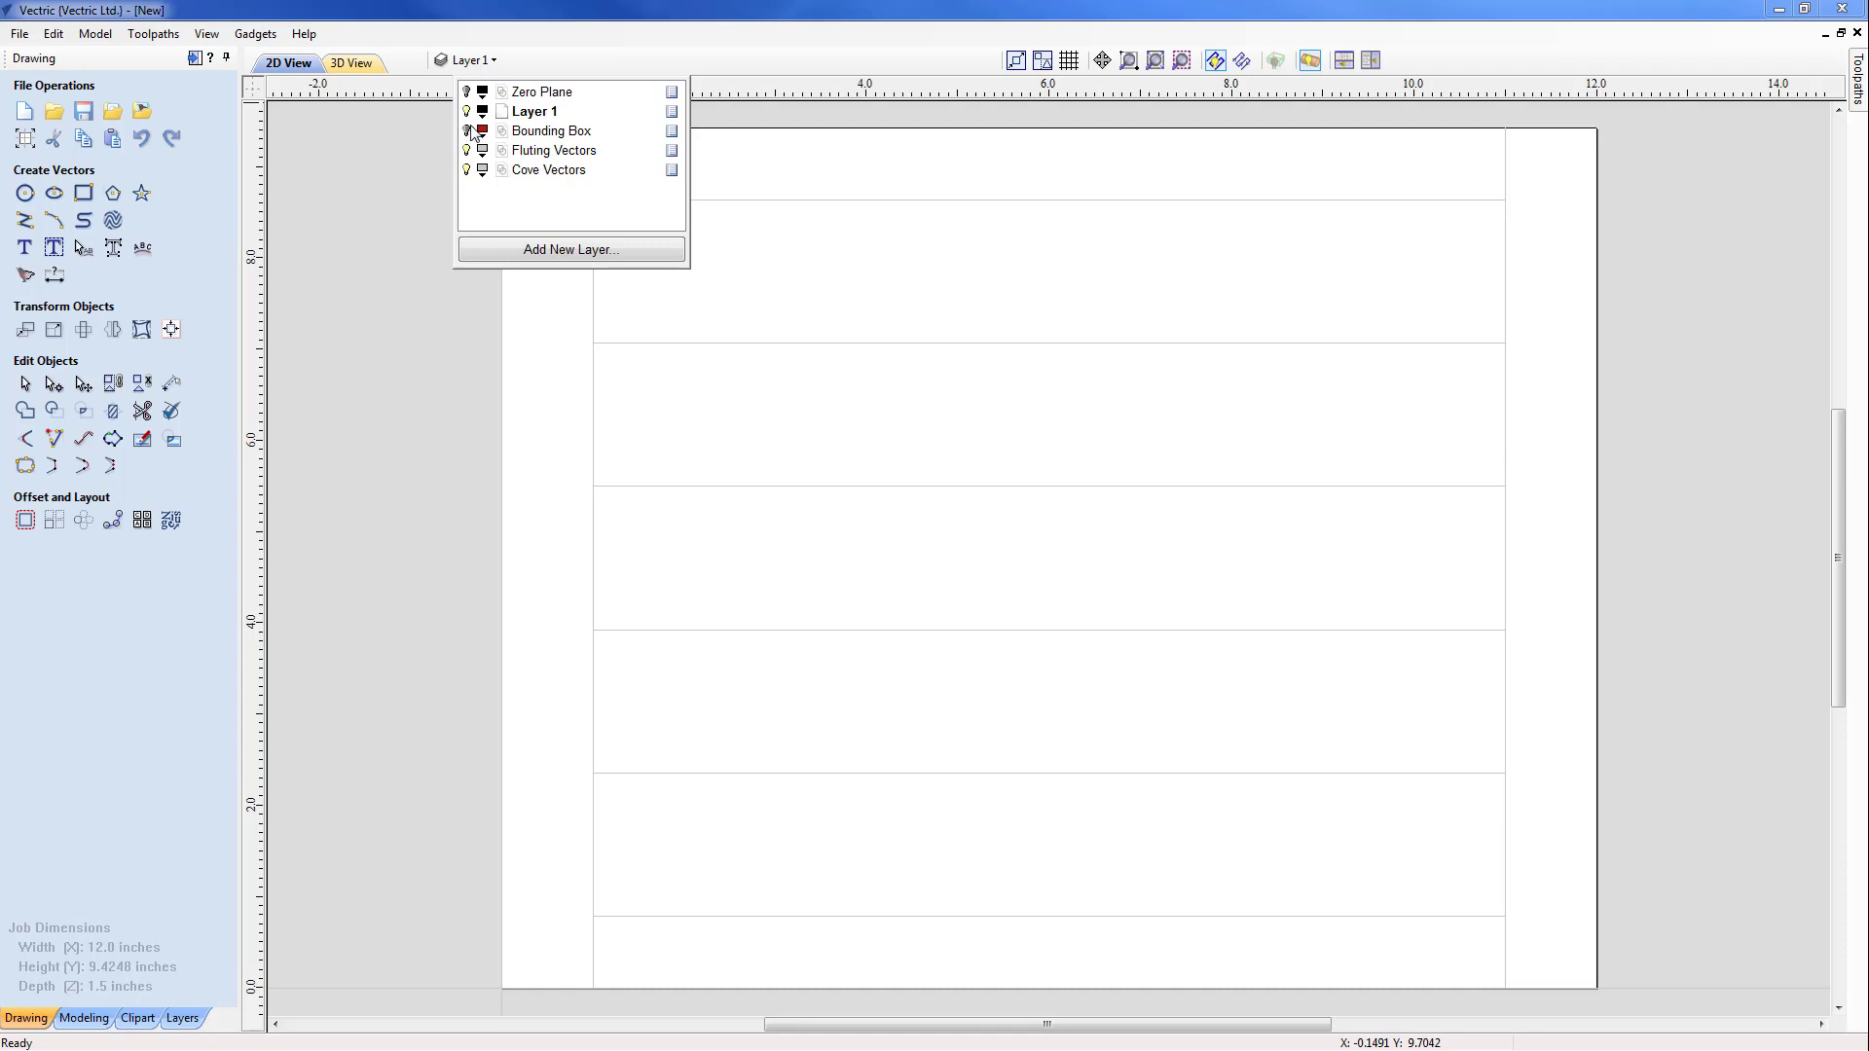
pyautogui.click(467, 131)
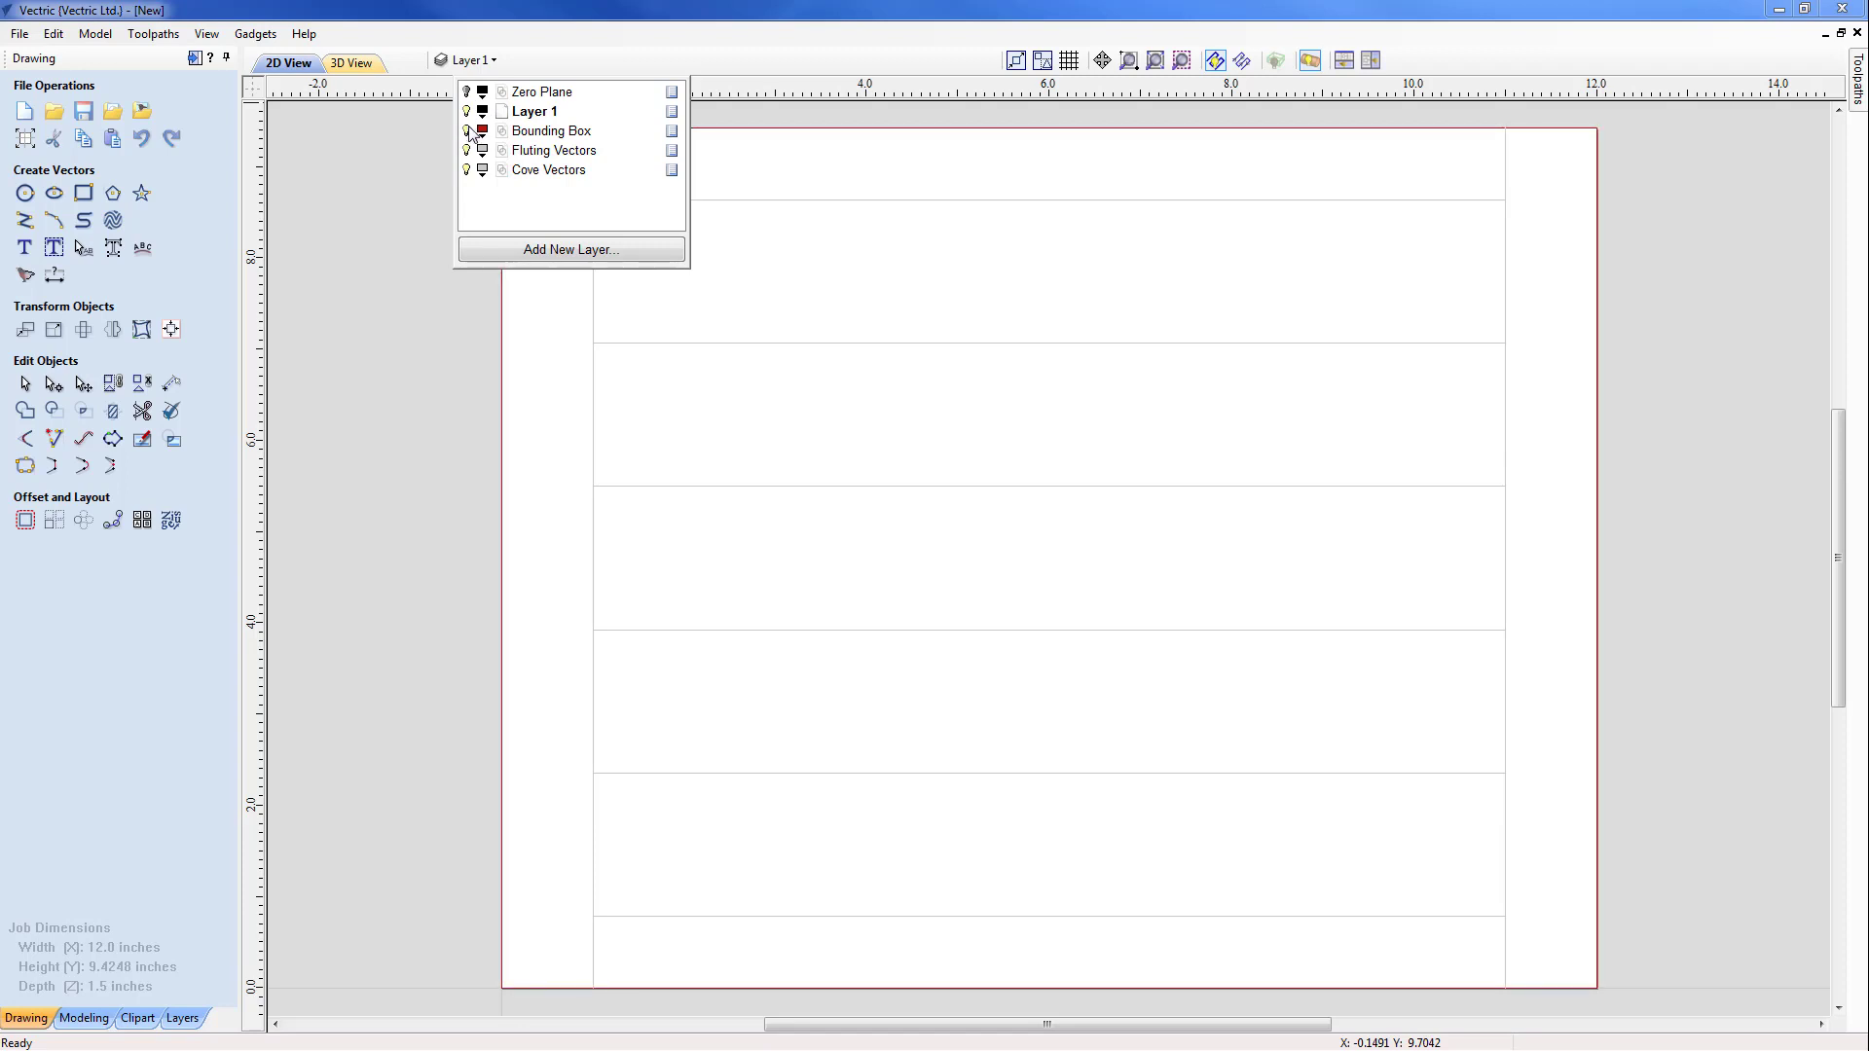
pyautogui.click(467, 130)
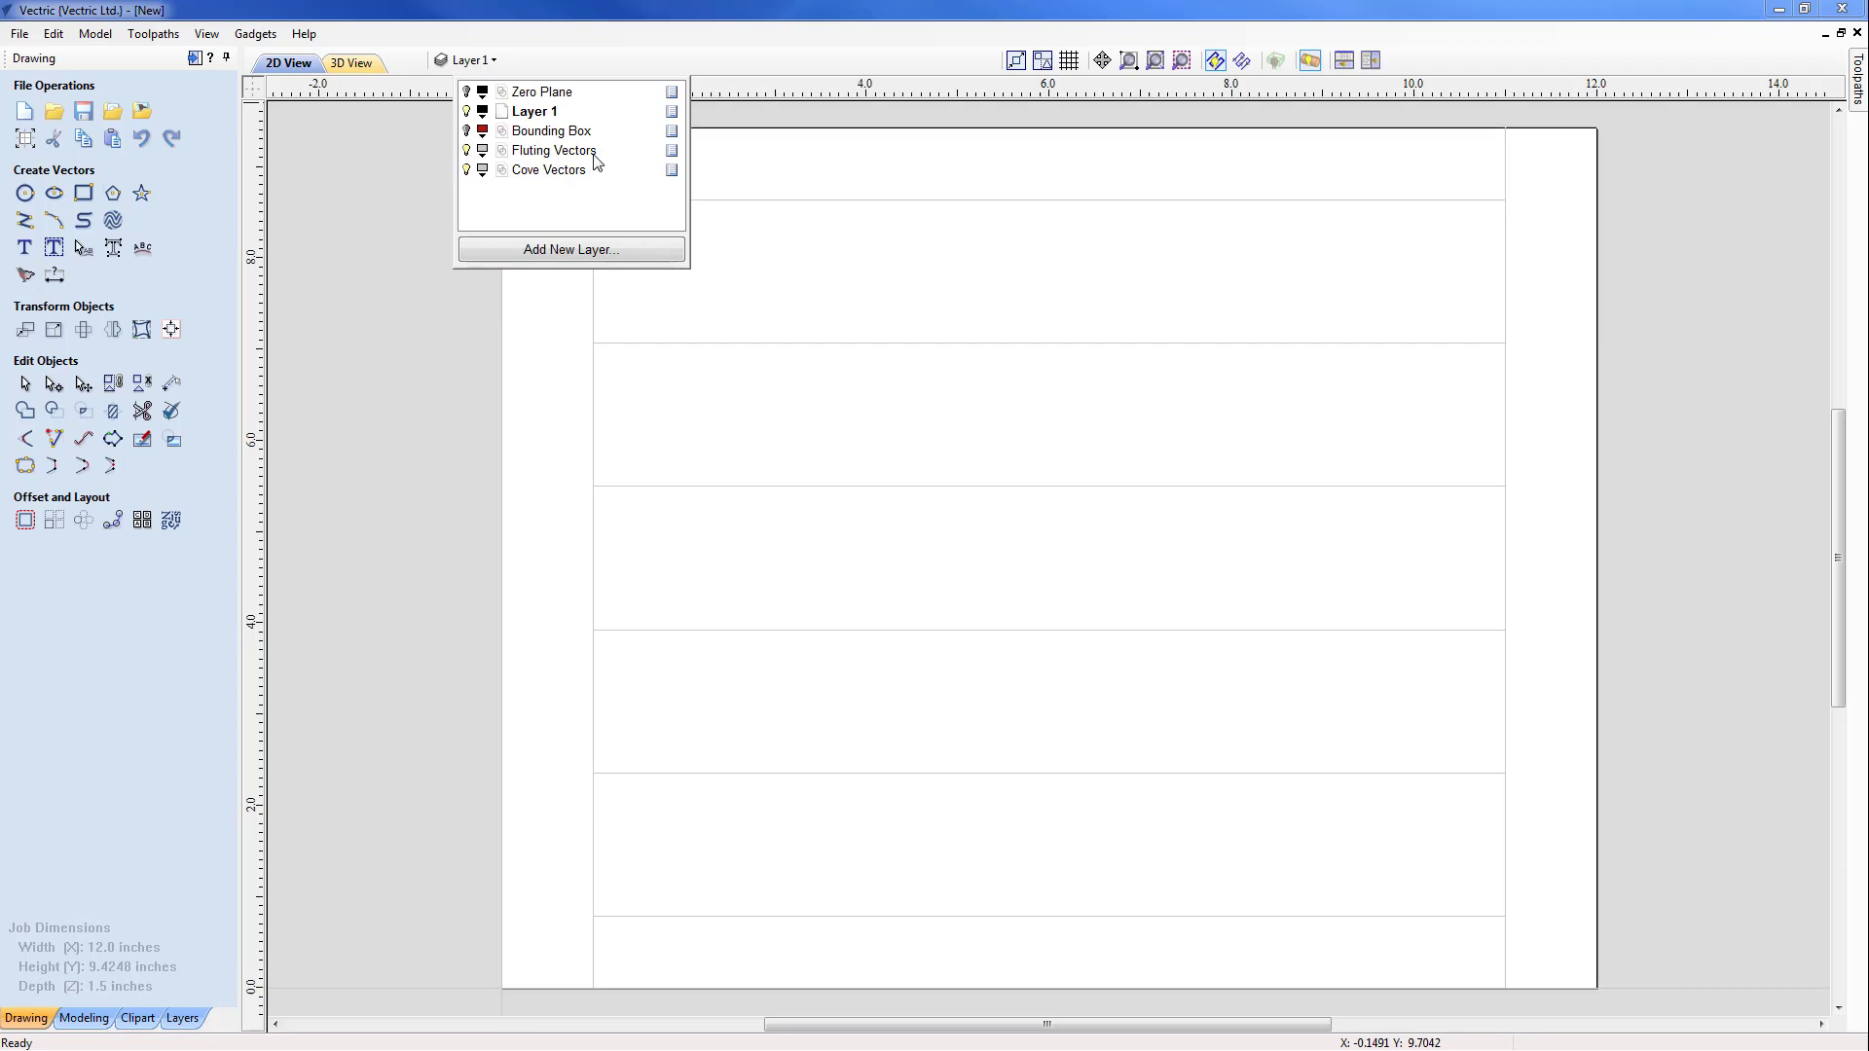
pyautogui.click(467, 152)
pyautogui.click(467, 152)
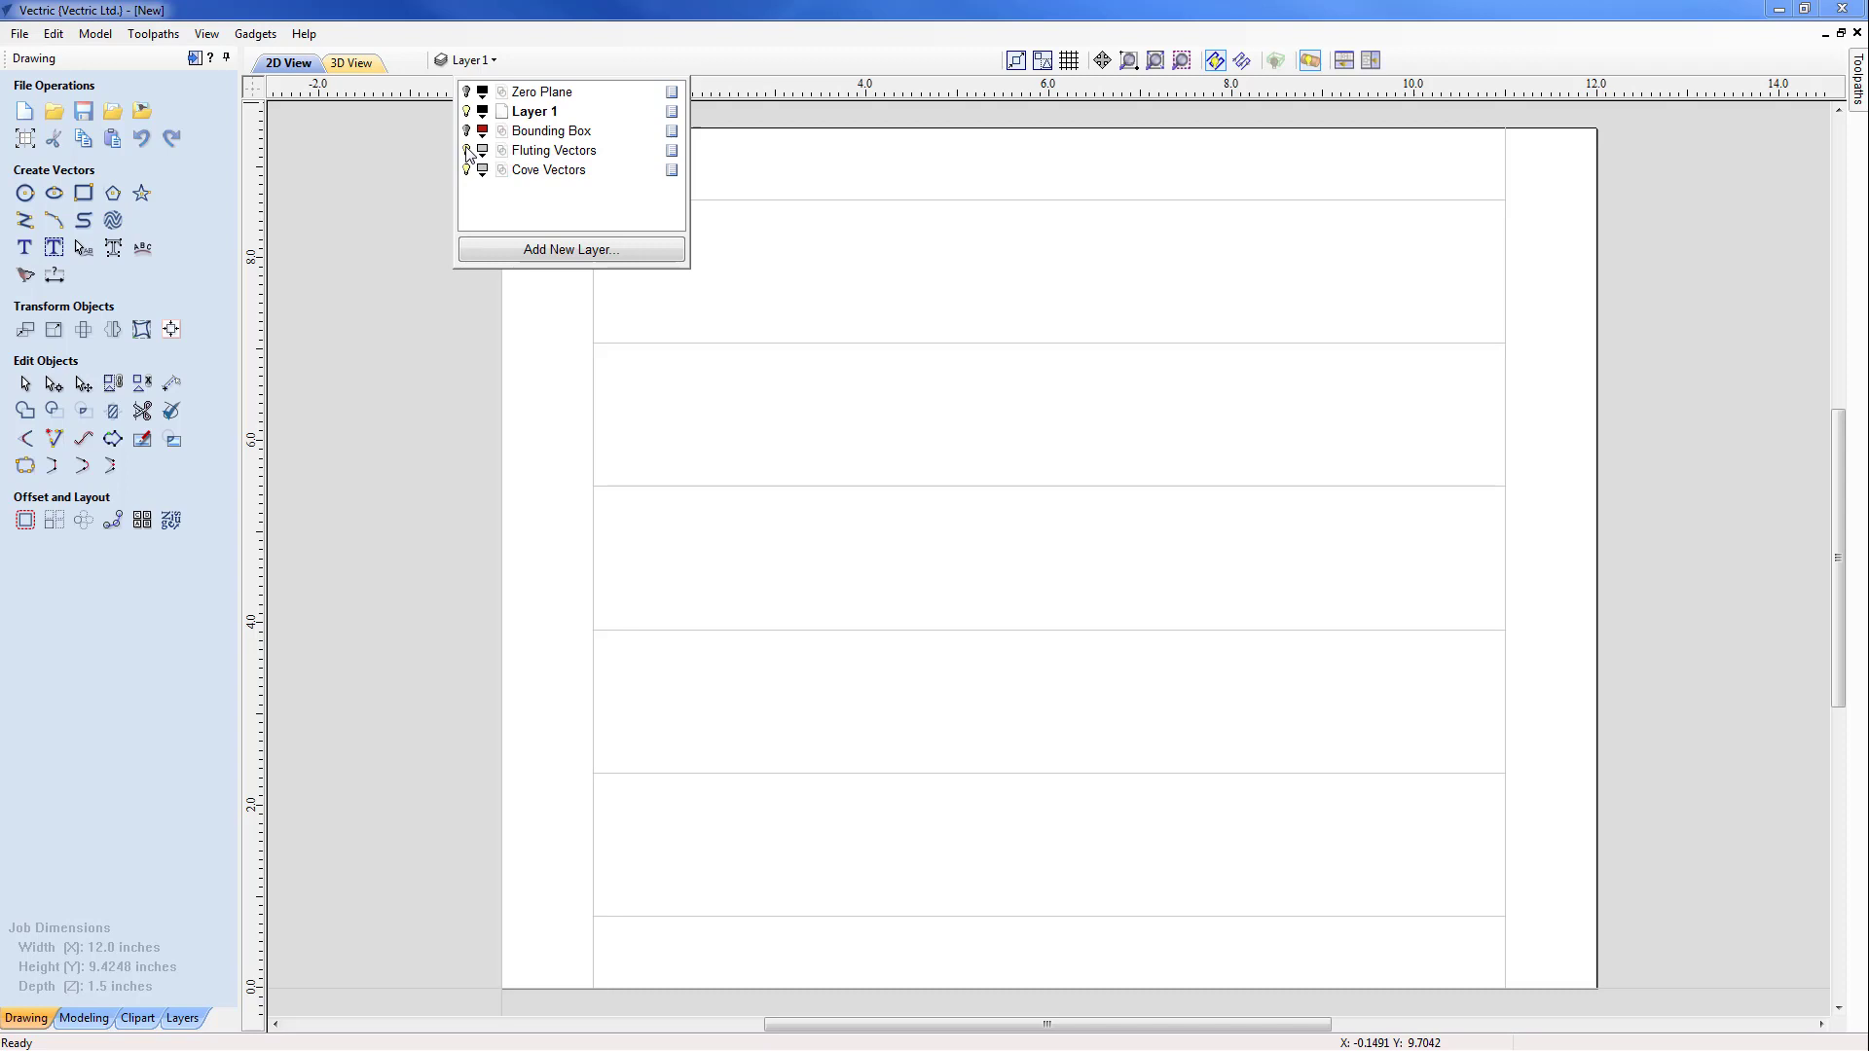
pyautogui.click(468, 152)
pyautogui.click(468, 153)
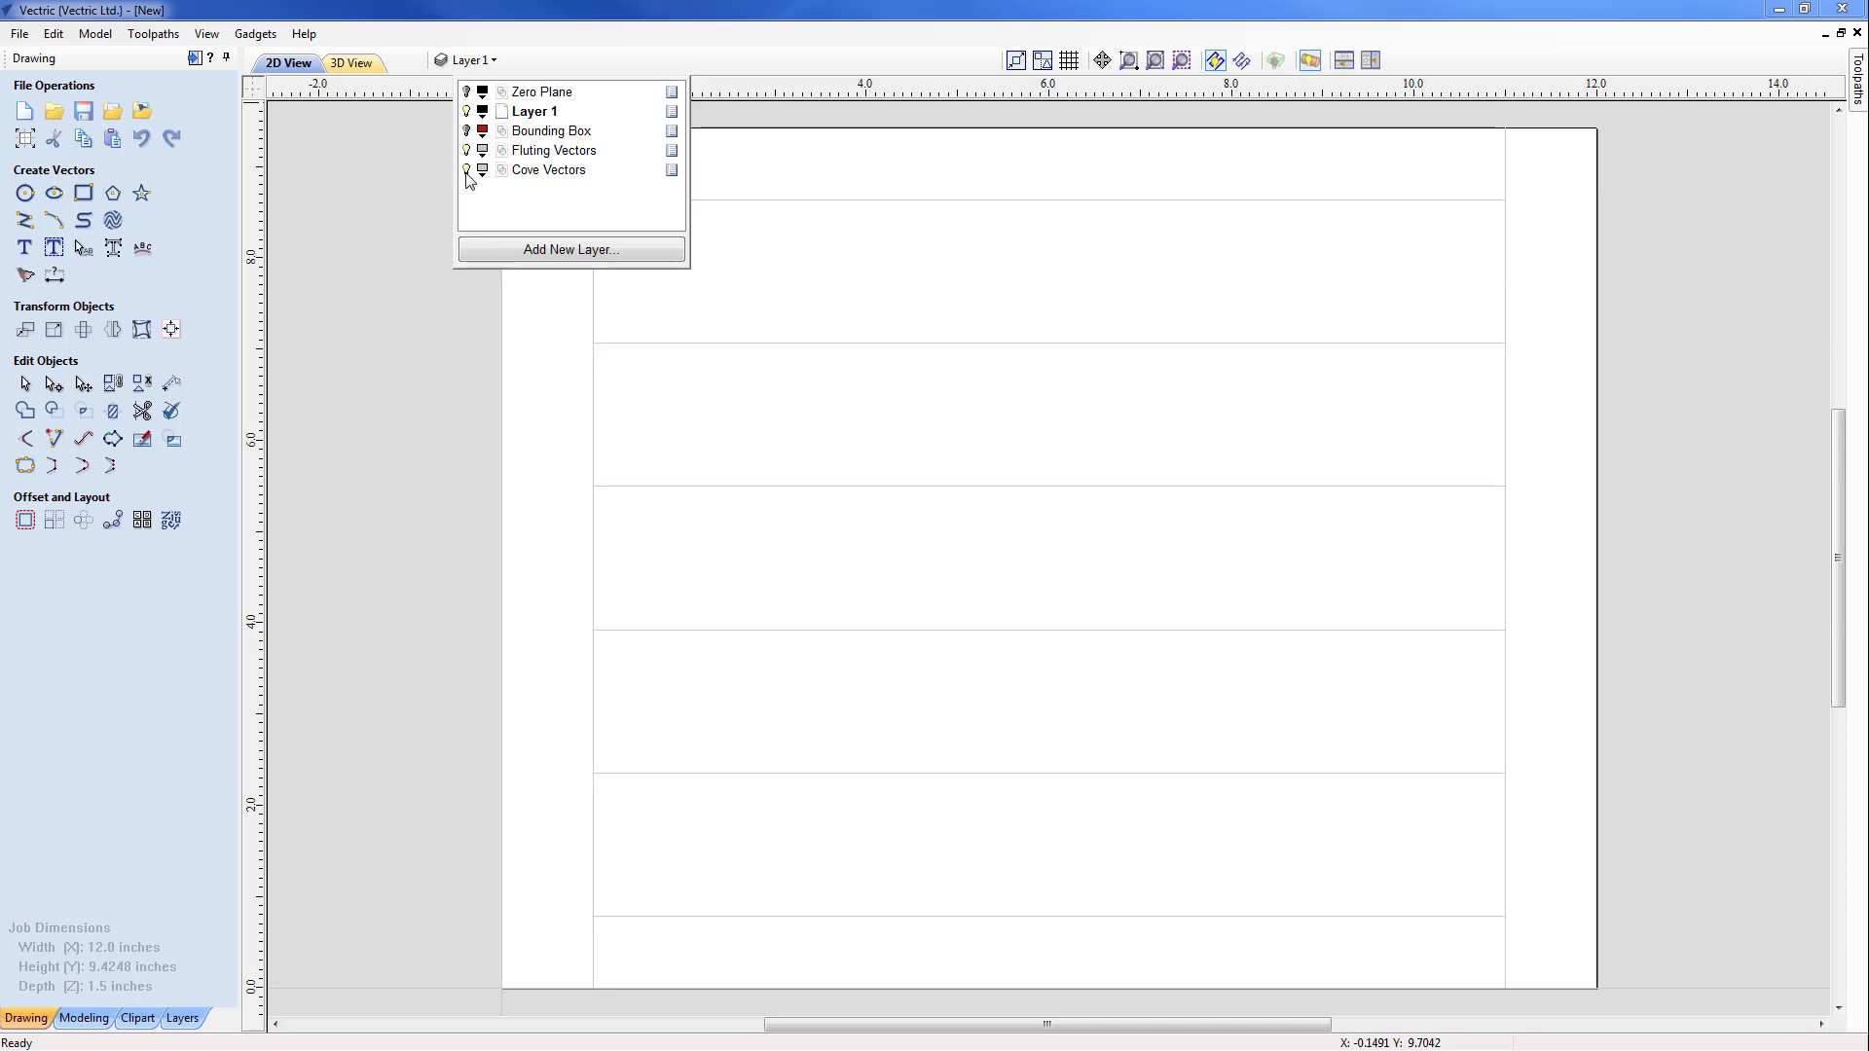
pyautogui.click(466, 171)
pyautogui.click(466, 170)
pyautogui.click(405, 172)
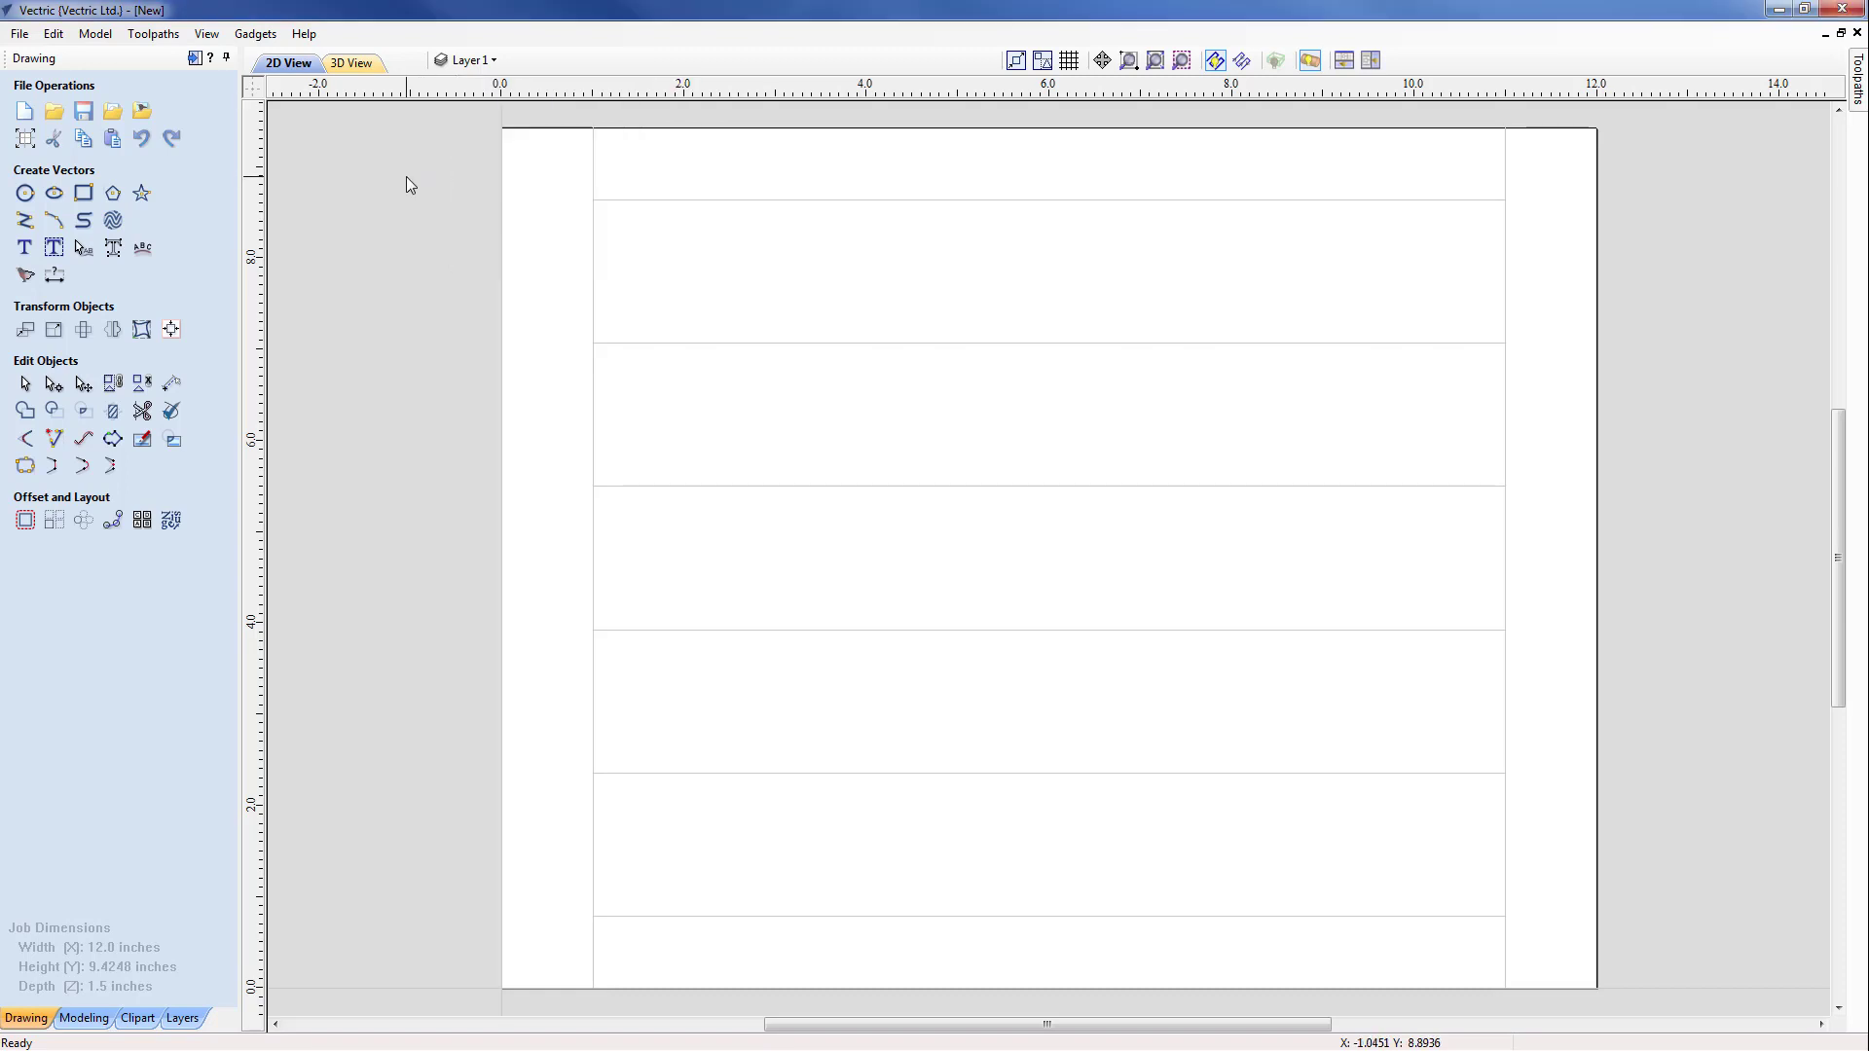
# - In Material Setup, check the 3.0-inch diameter and cylinder-centre Z-zero
pyautogui.click(194, 58)
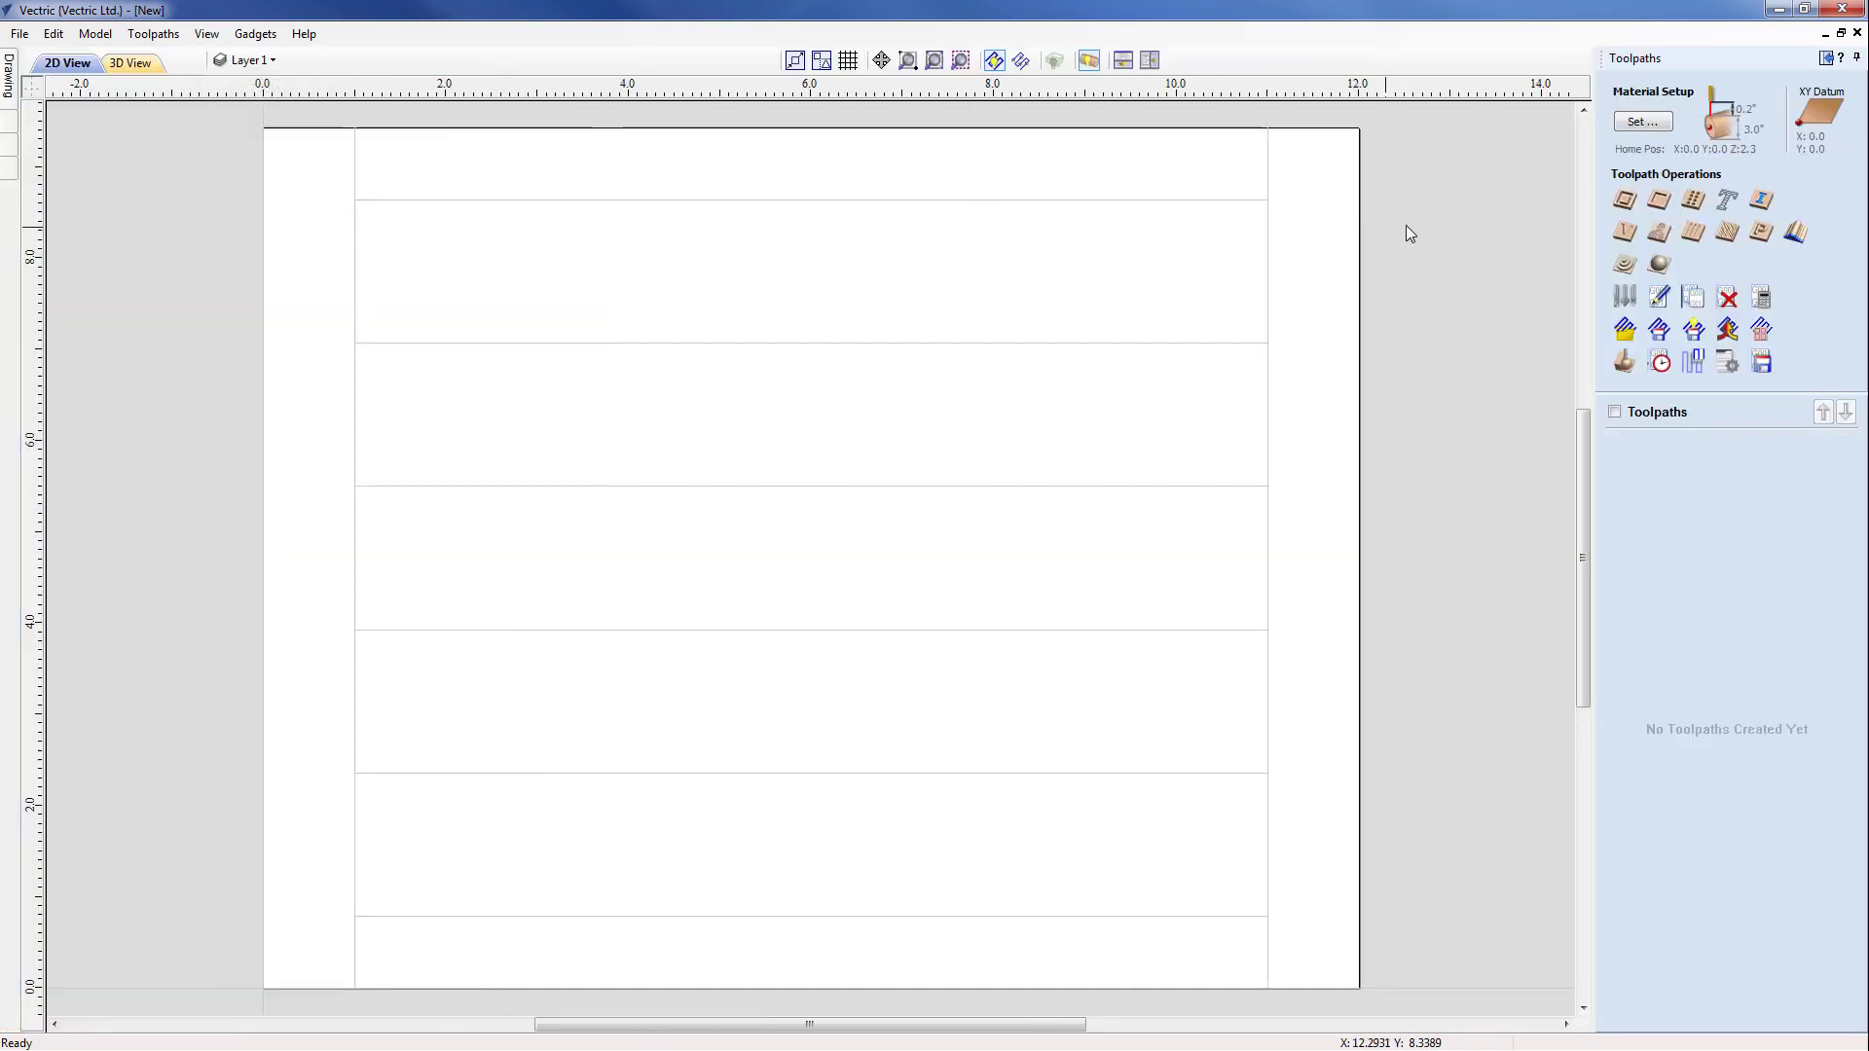
pyautogui.click(1642, 123)
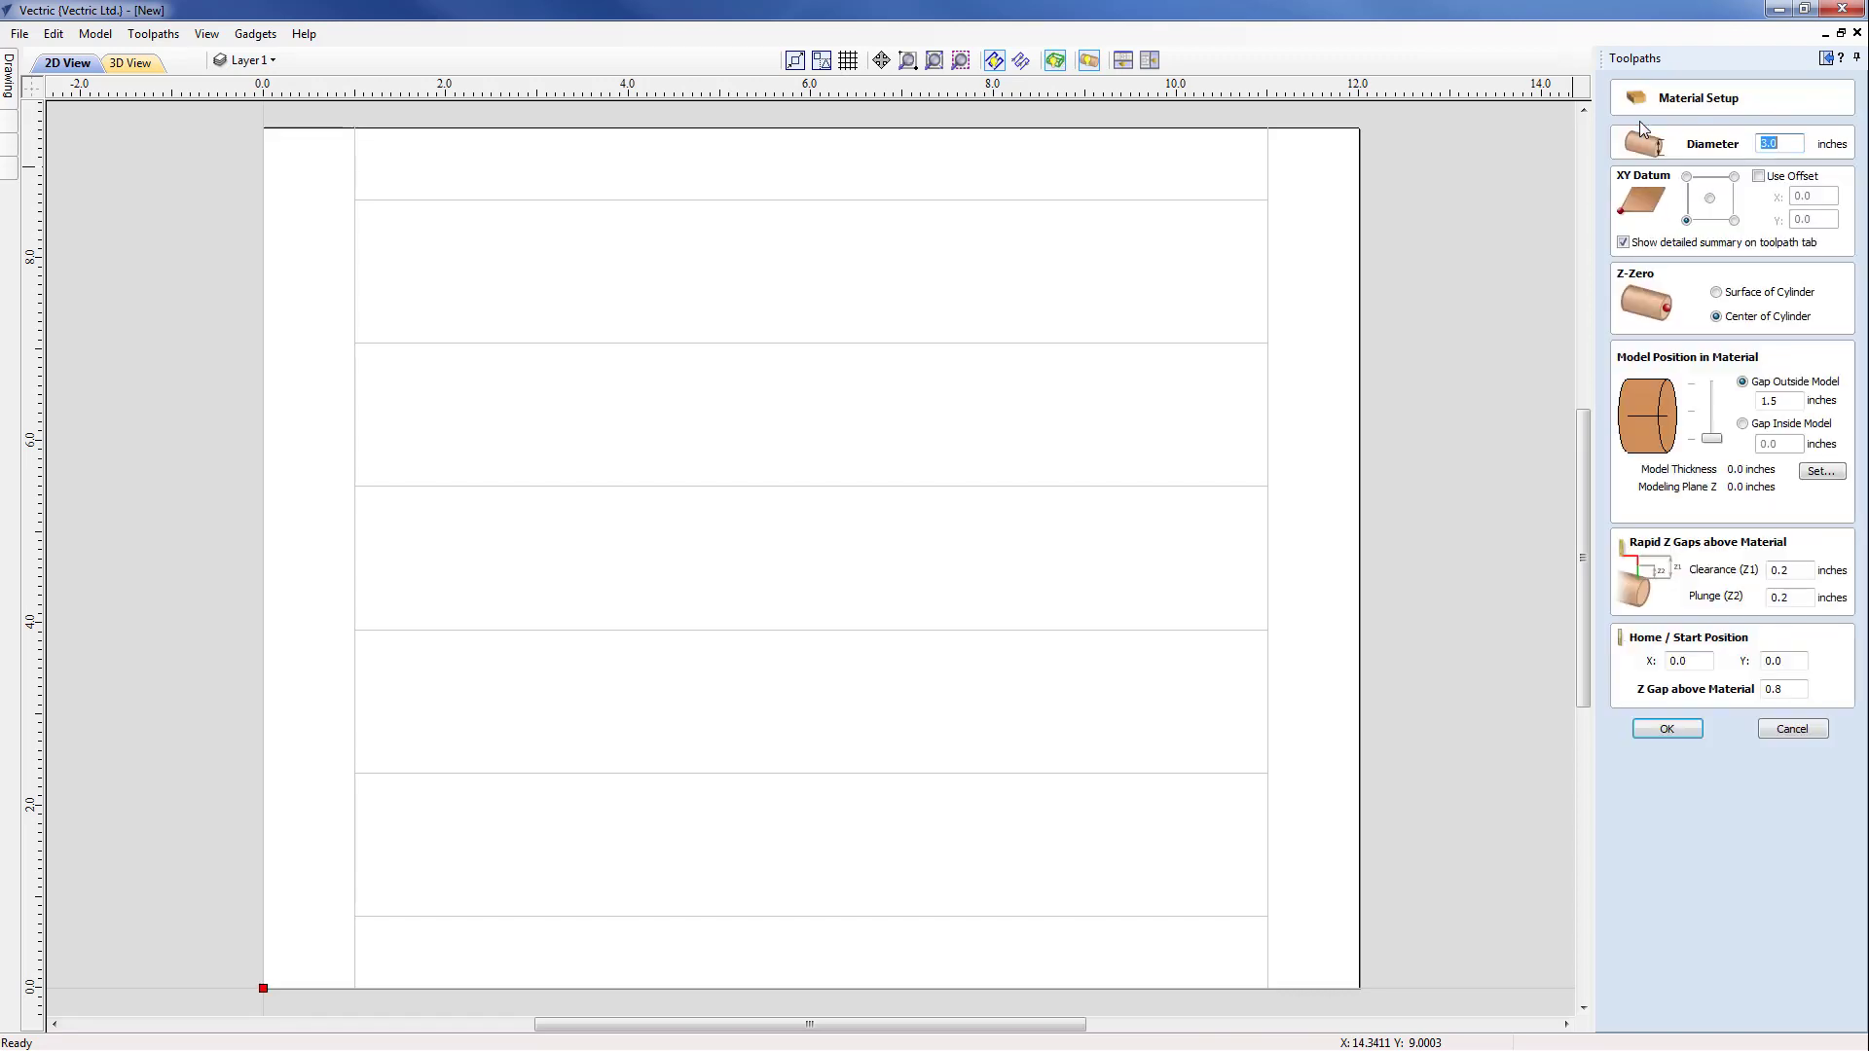
pyautogui.click(1779, 143)
# - Confirm the material setup, then select the flute lines and add the two end cove lines
pyautogui.click(1669, 730)
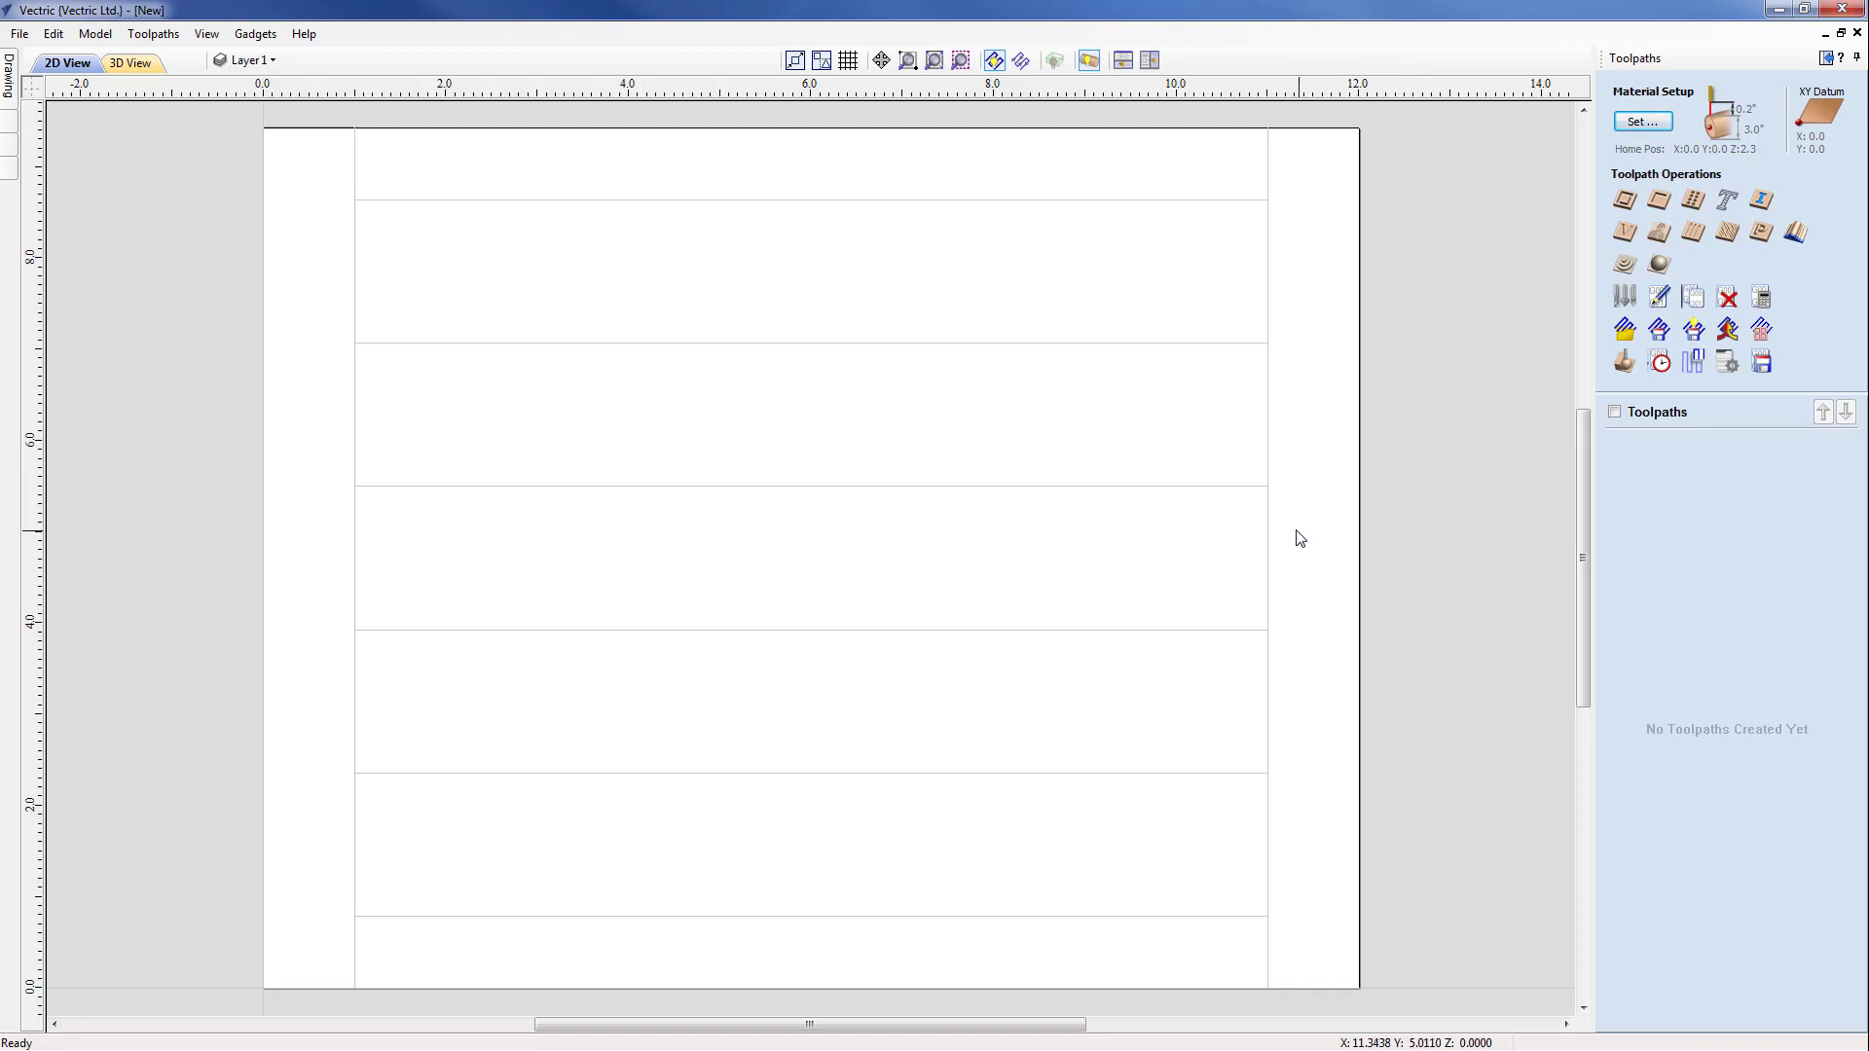
pyautogui.click(1211, 485)
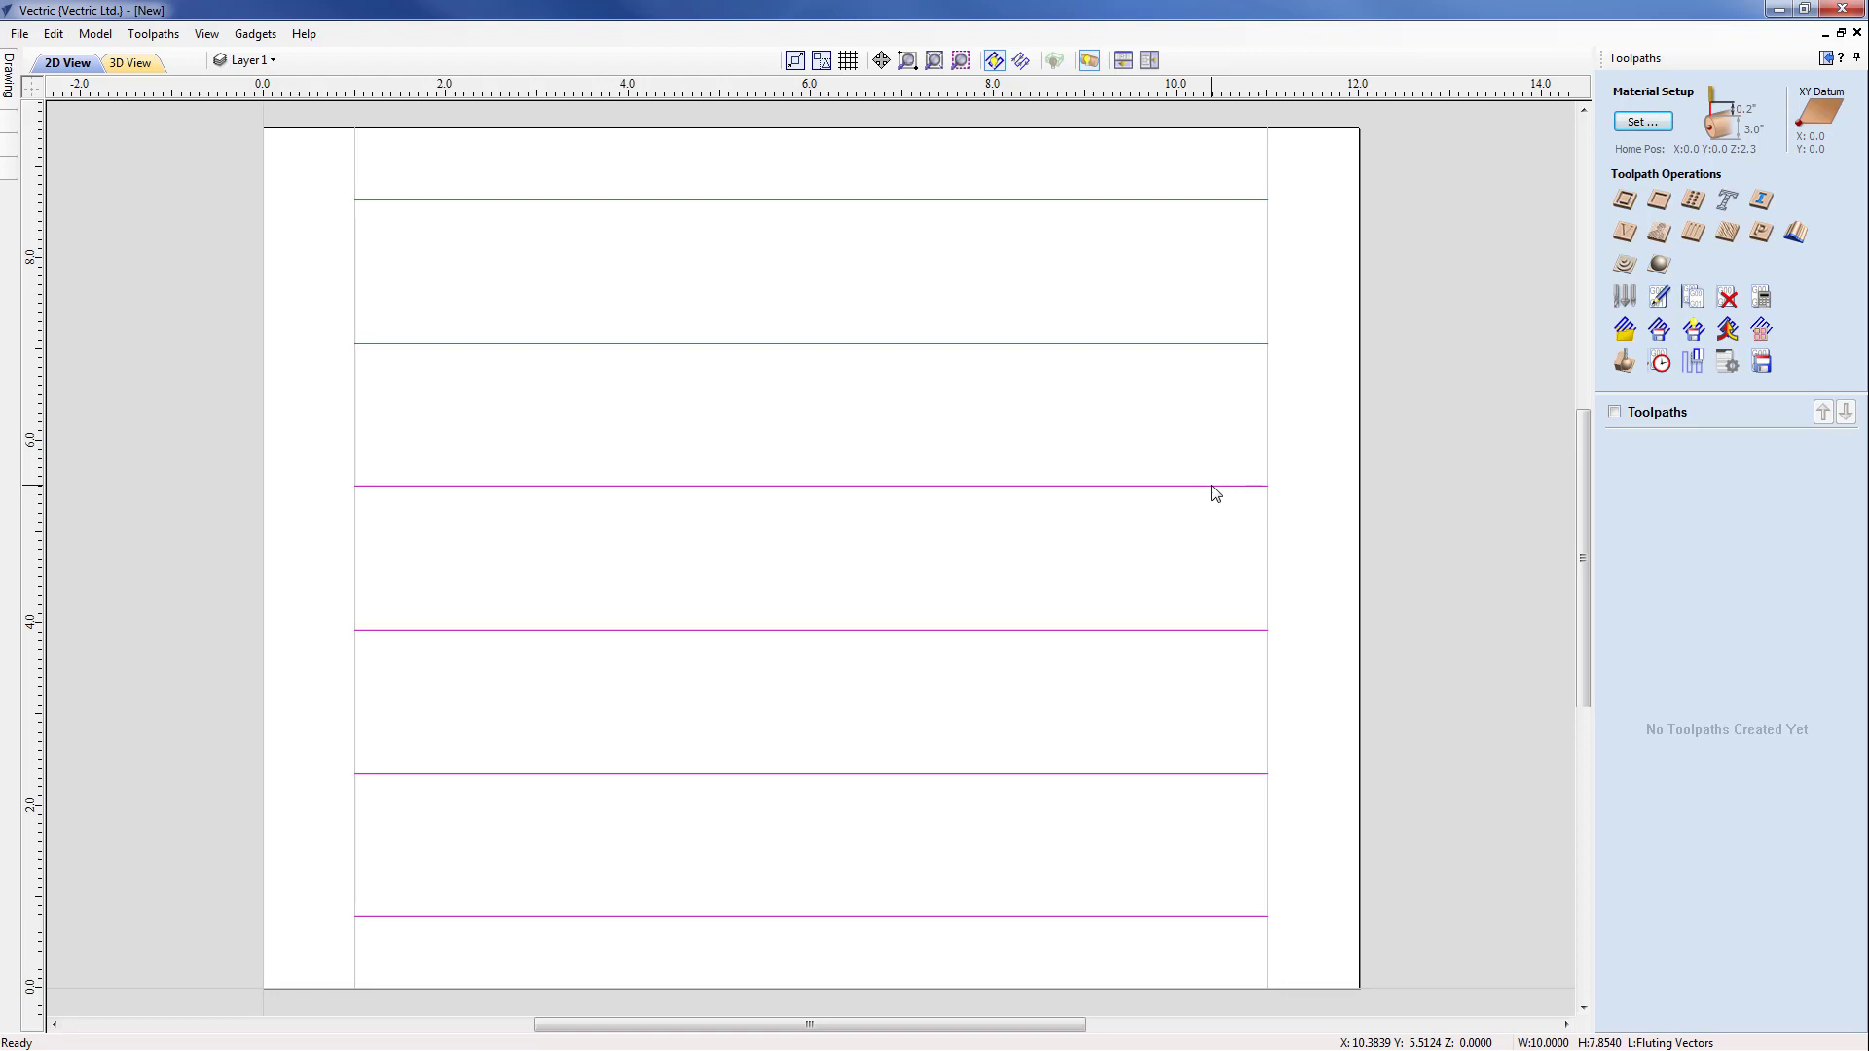
pyautogui.keyDown('shift'); pyautogui.click(1268, 429); pyautogui.keyUp('shift')
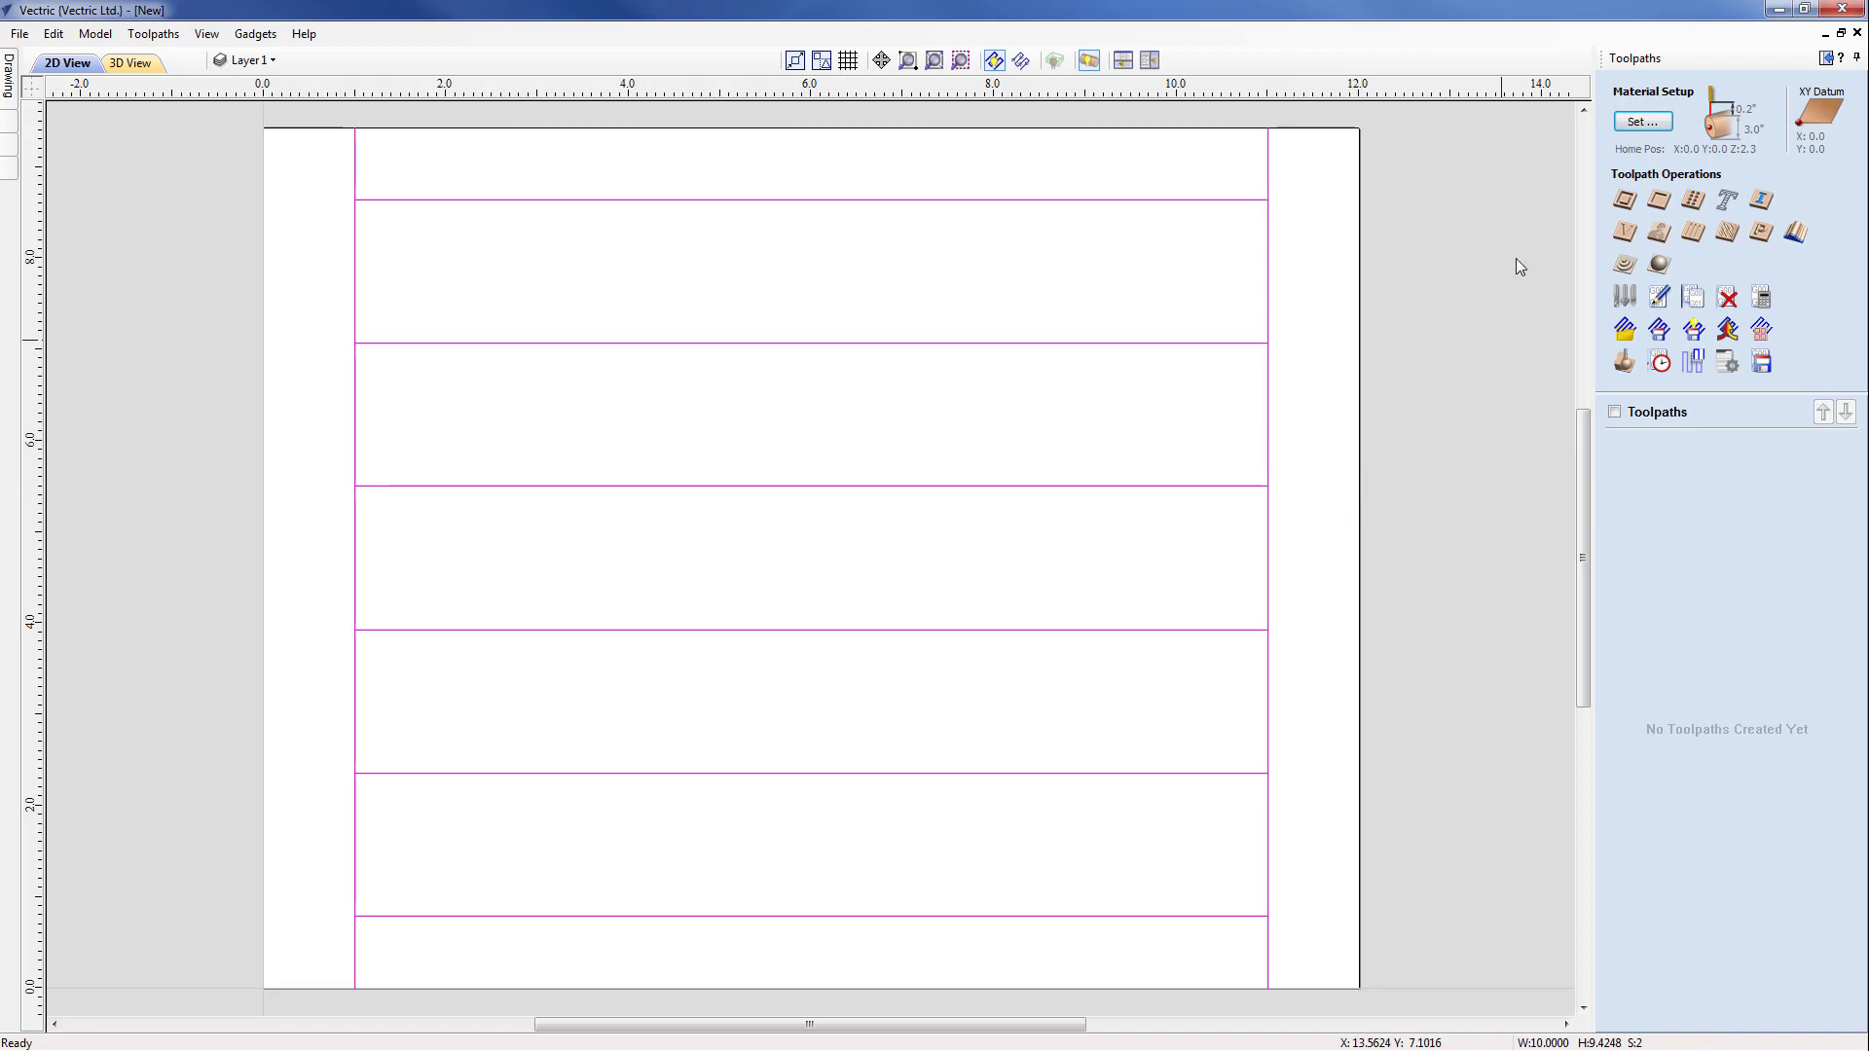
# - Start a profile toolpath, set its start depth, and pick the 1/2-inch ball nose cutter
pyautogui.click(1625, 205)
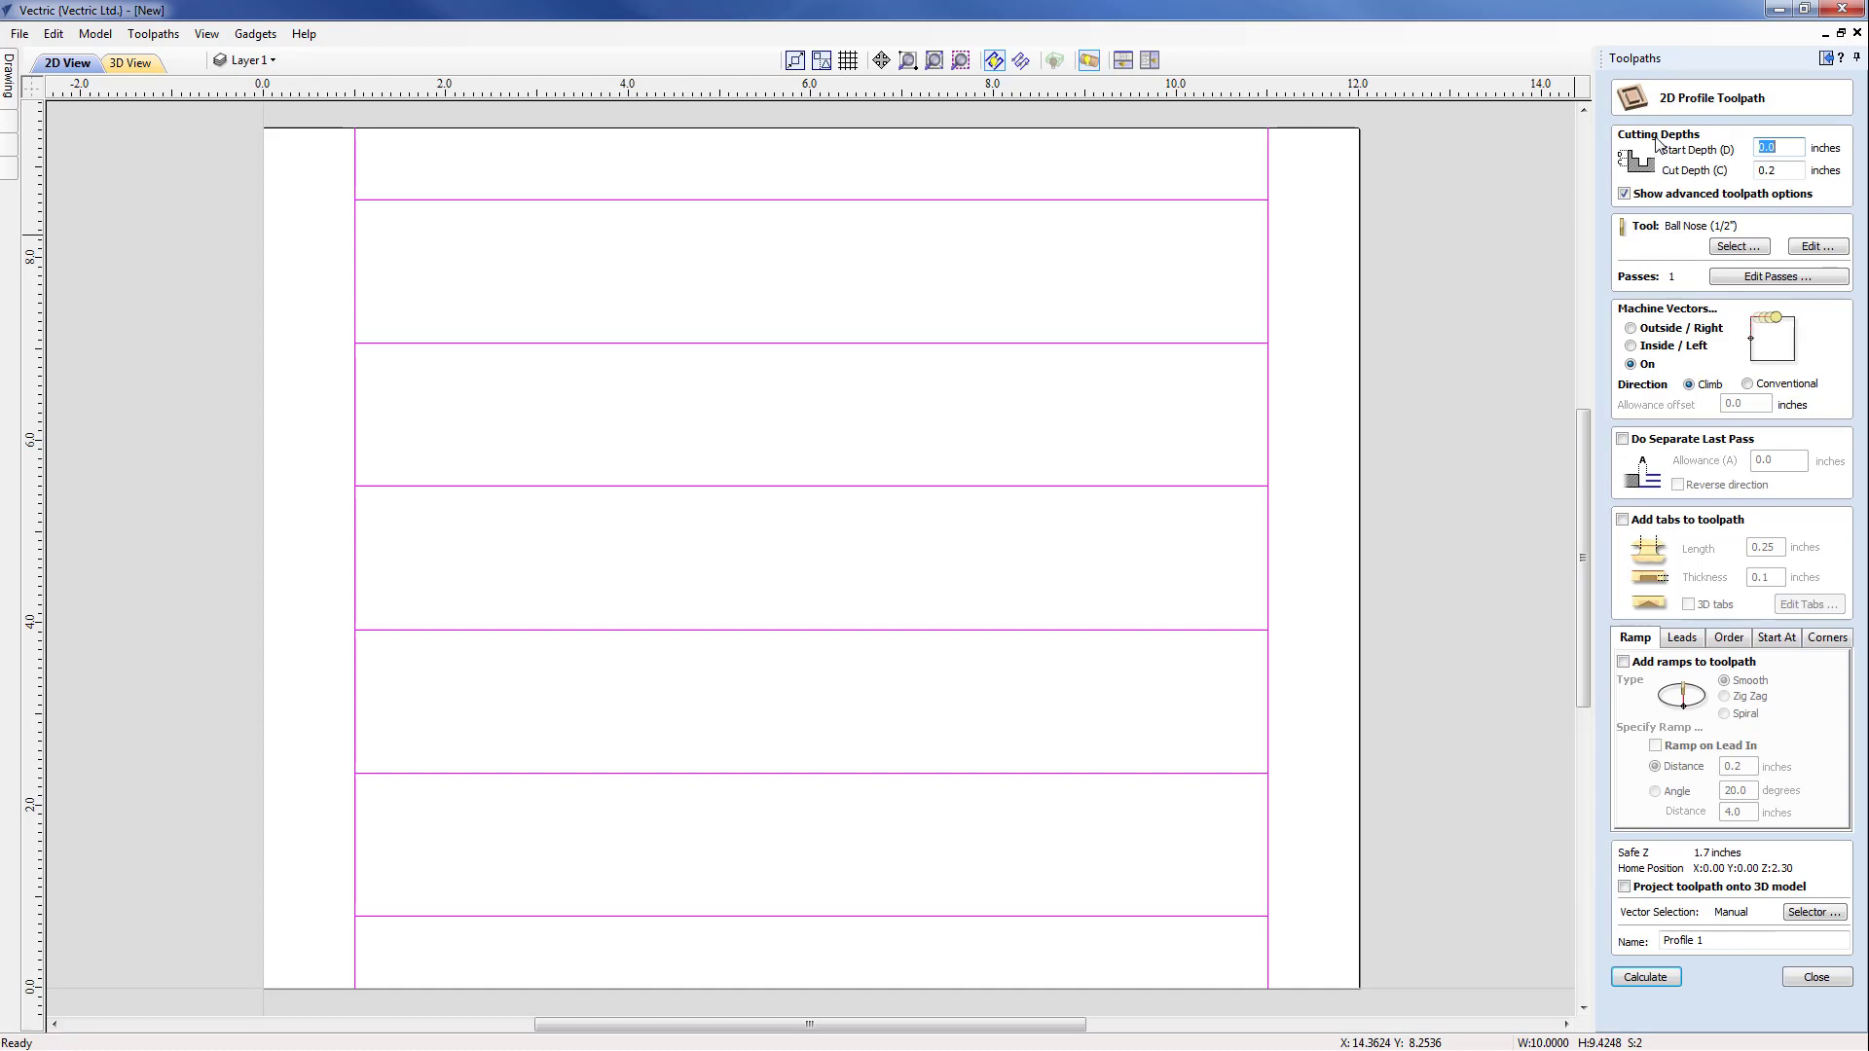
pyautogui.click(1779, 148)
pyautogui.click(1739, 248)
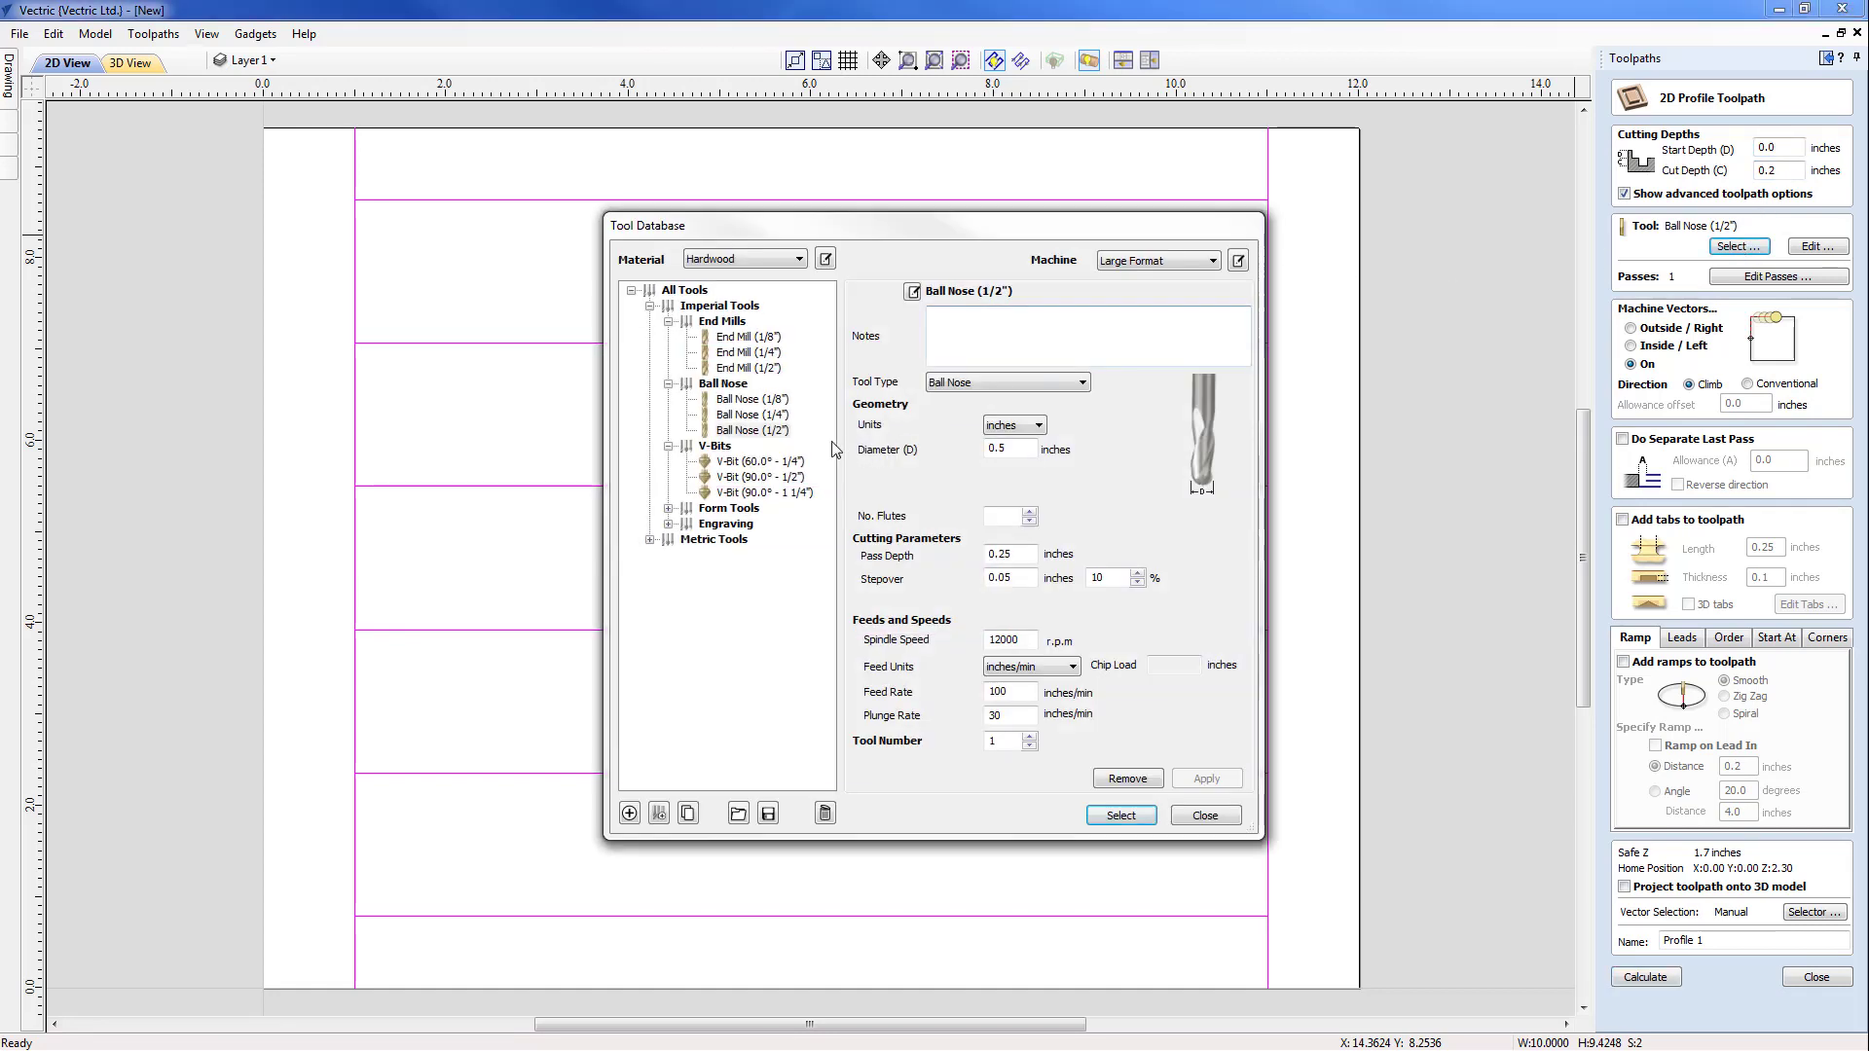
pyautogui.click(752, 430)
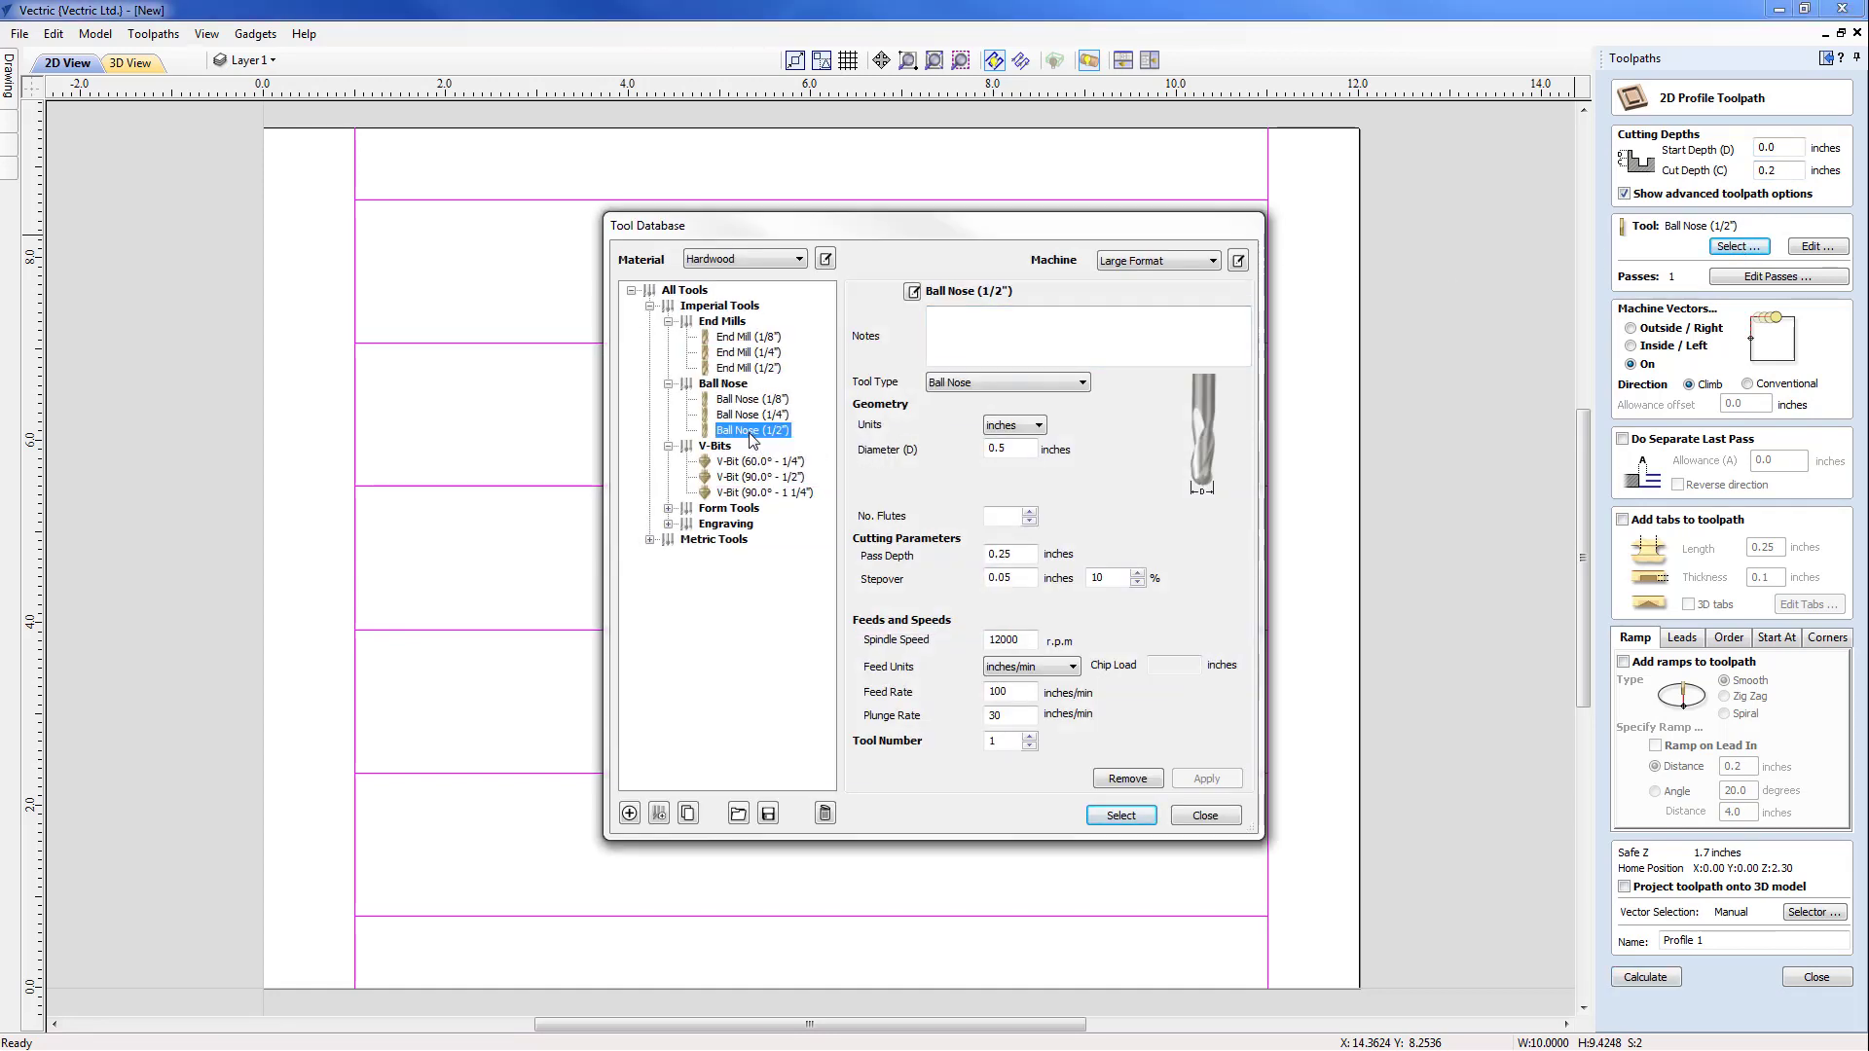
pyautogui.click(1120, 816)
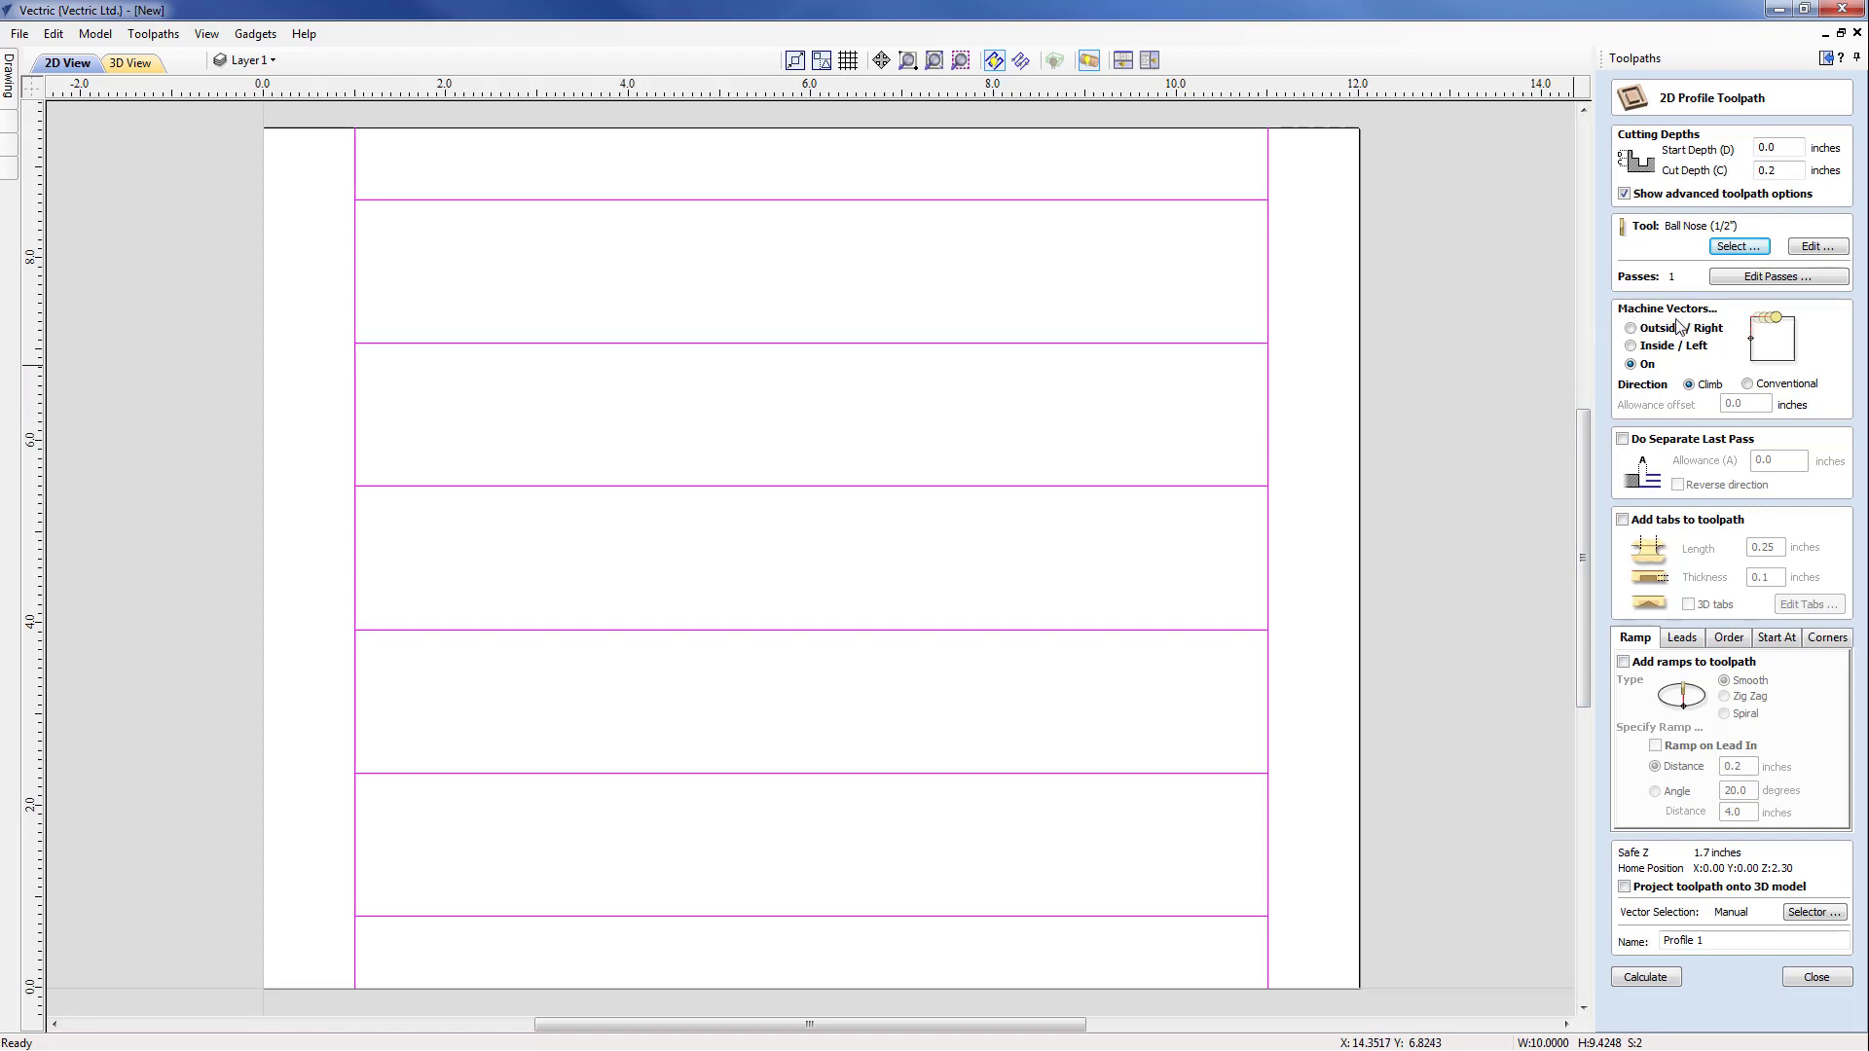
# - Set the profile to machine on the vectors and name it Profile Flutes
pyautogui.click(1631, 329)
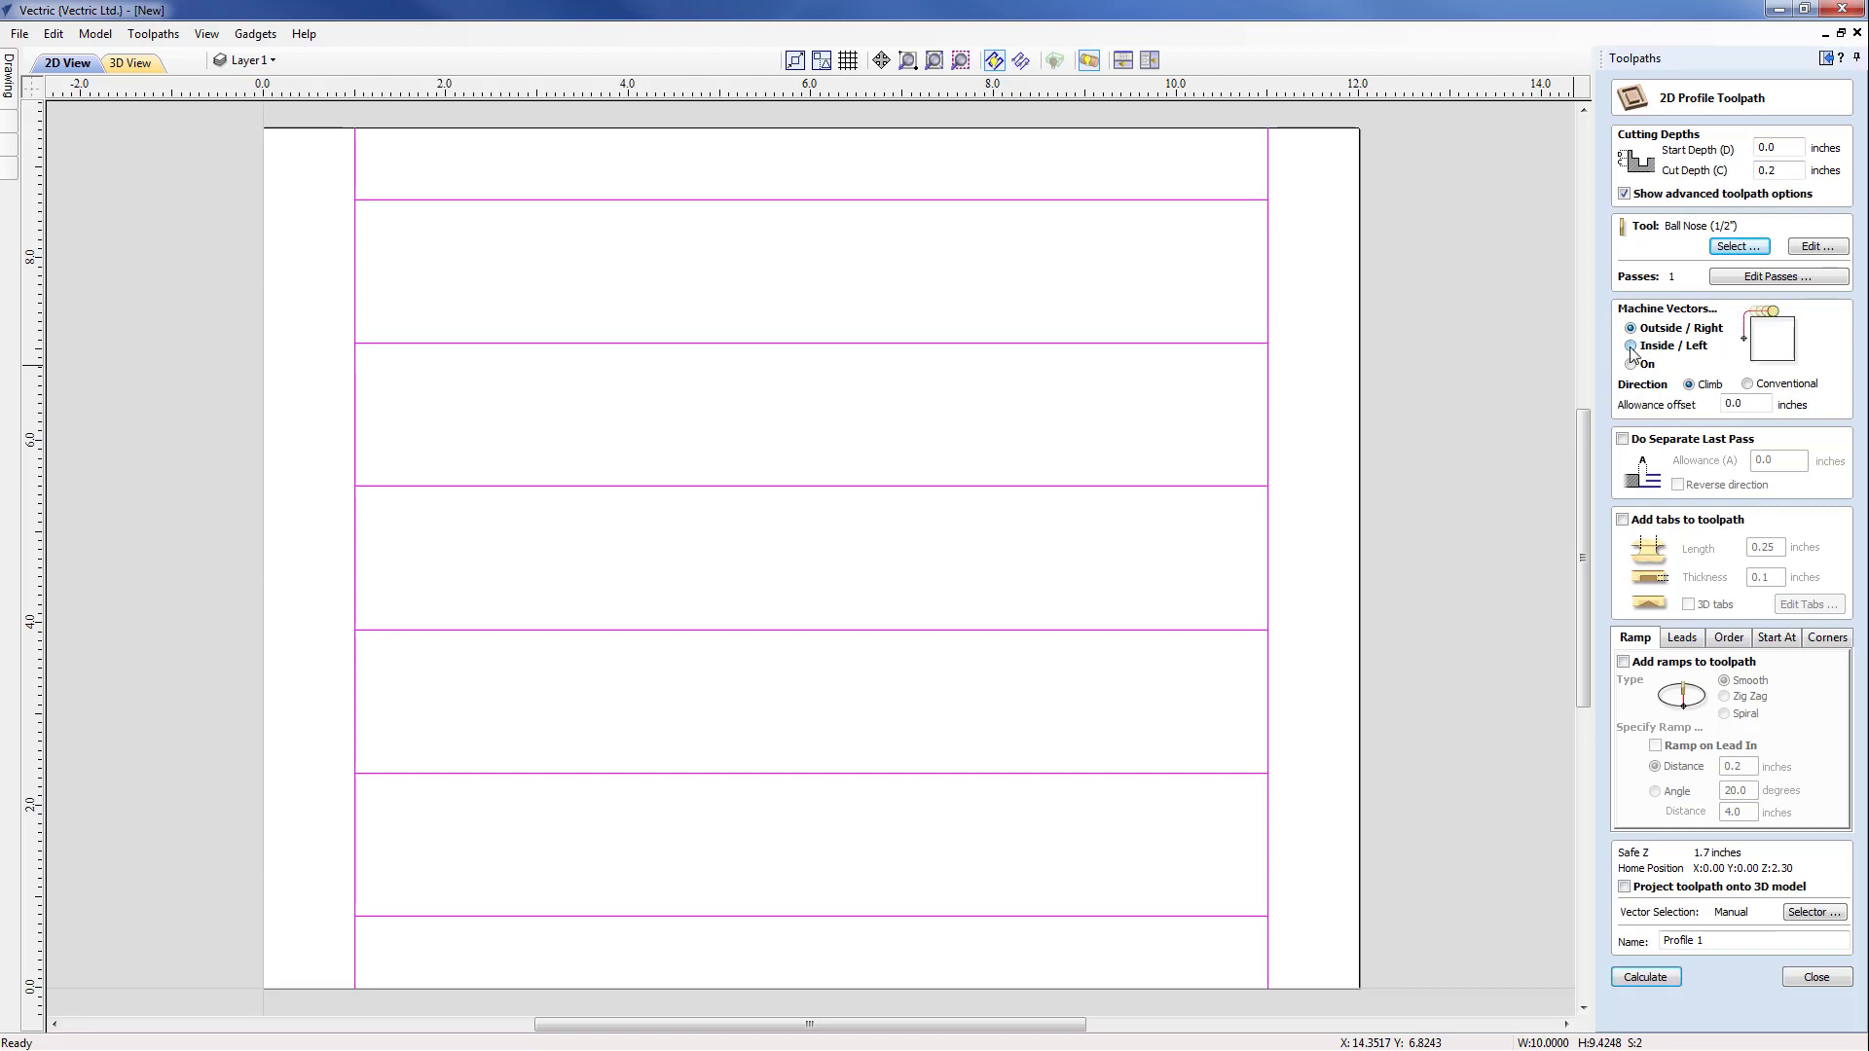
pyautogui.click(1631, 345)
pyautogui.click(1631, 364)
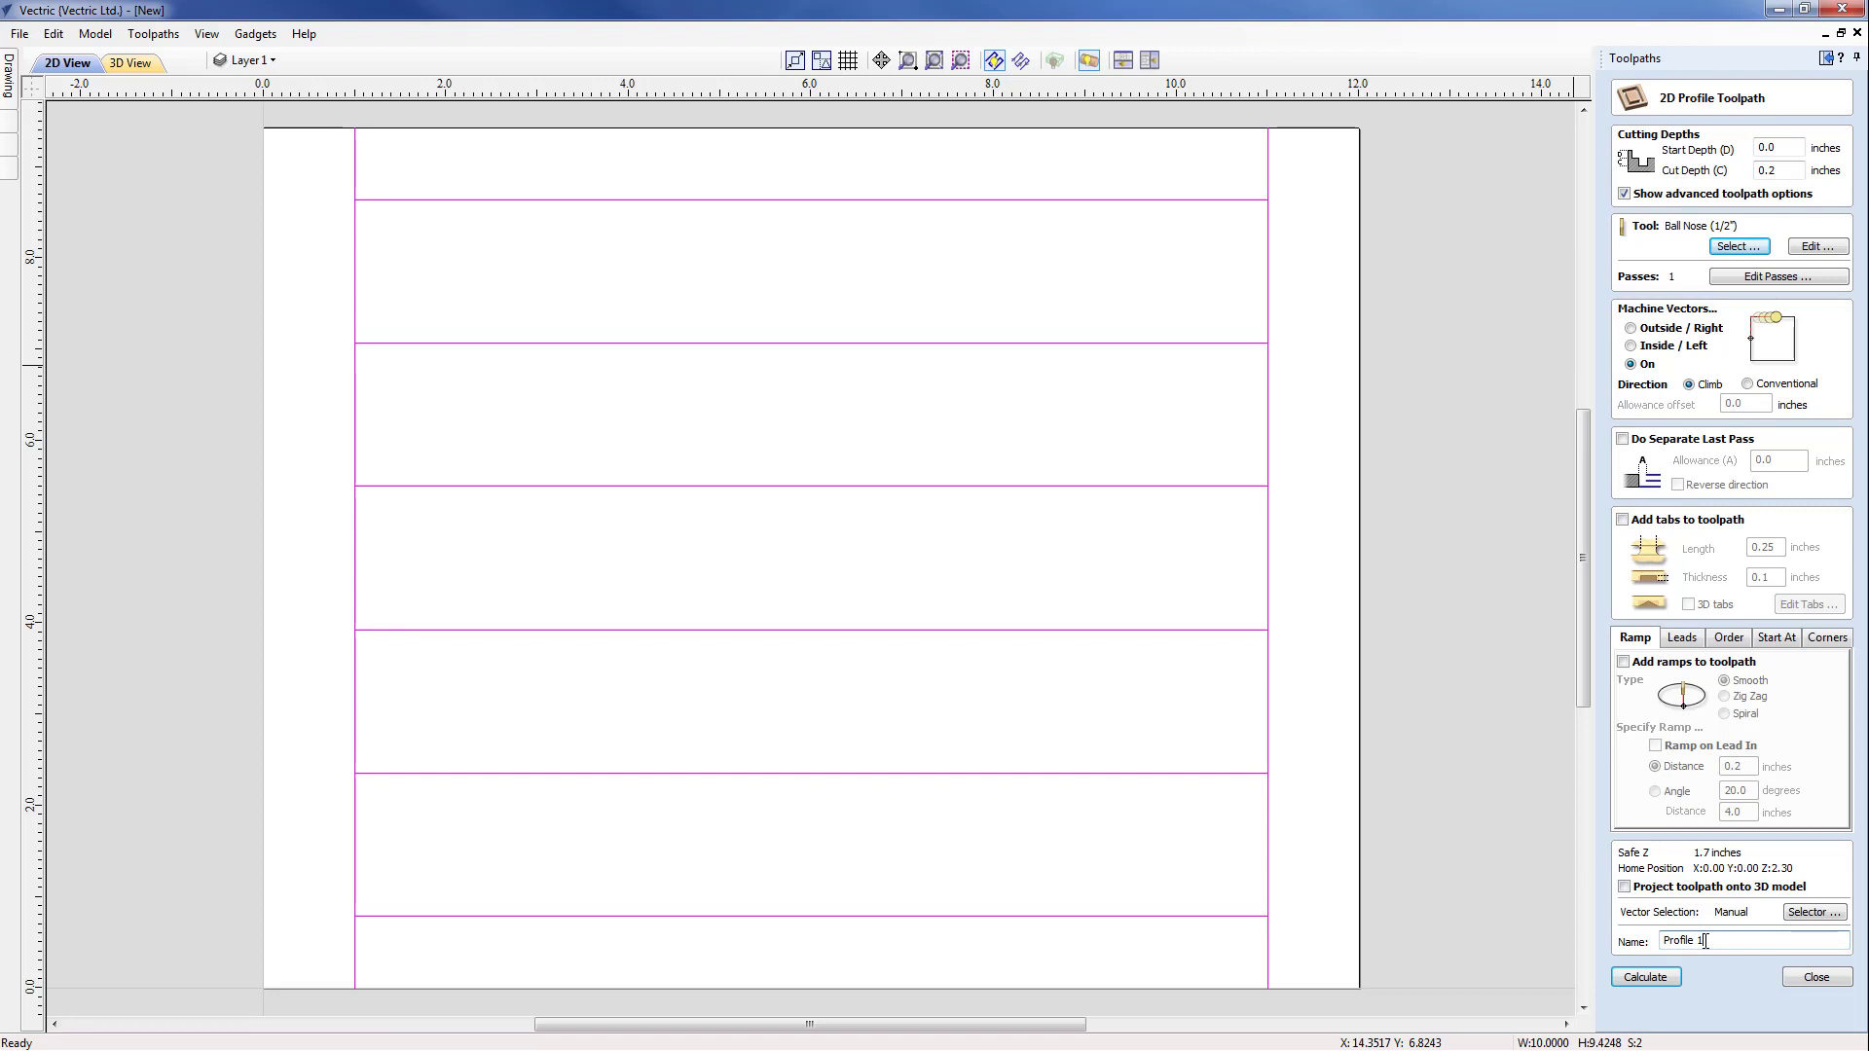
pyautogui.click(1705, 940)
pyautogui.press('BackSpace')
pyautogui.write('Flute')
# - Calculate Profile Flutes, tile 2D and 3D views horizontally, play the preview, and show its toolpath lines
pyautogui.click(1643, 976)
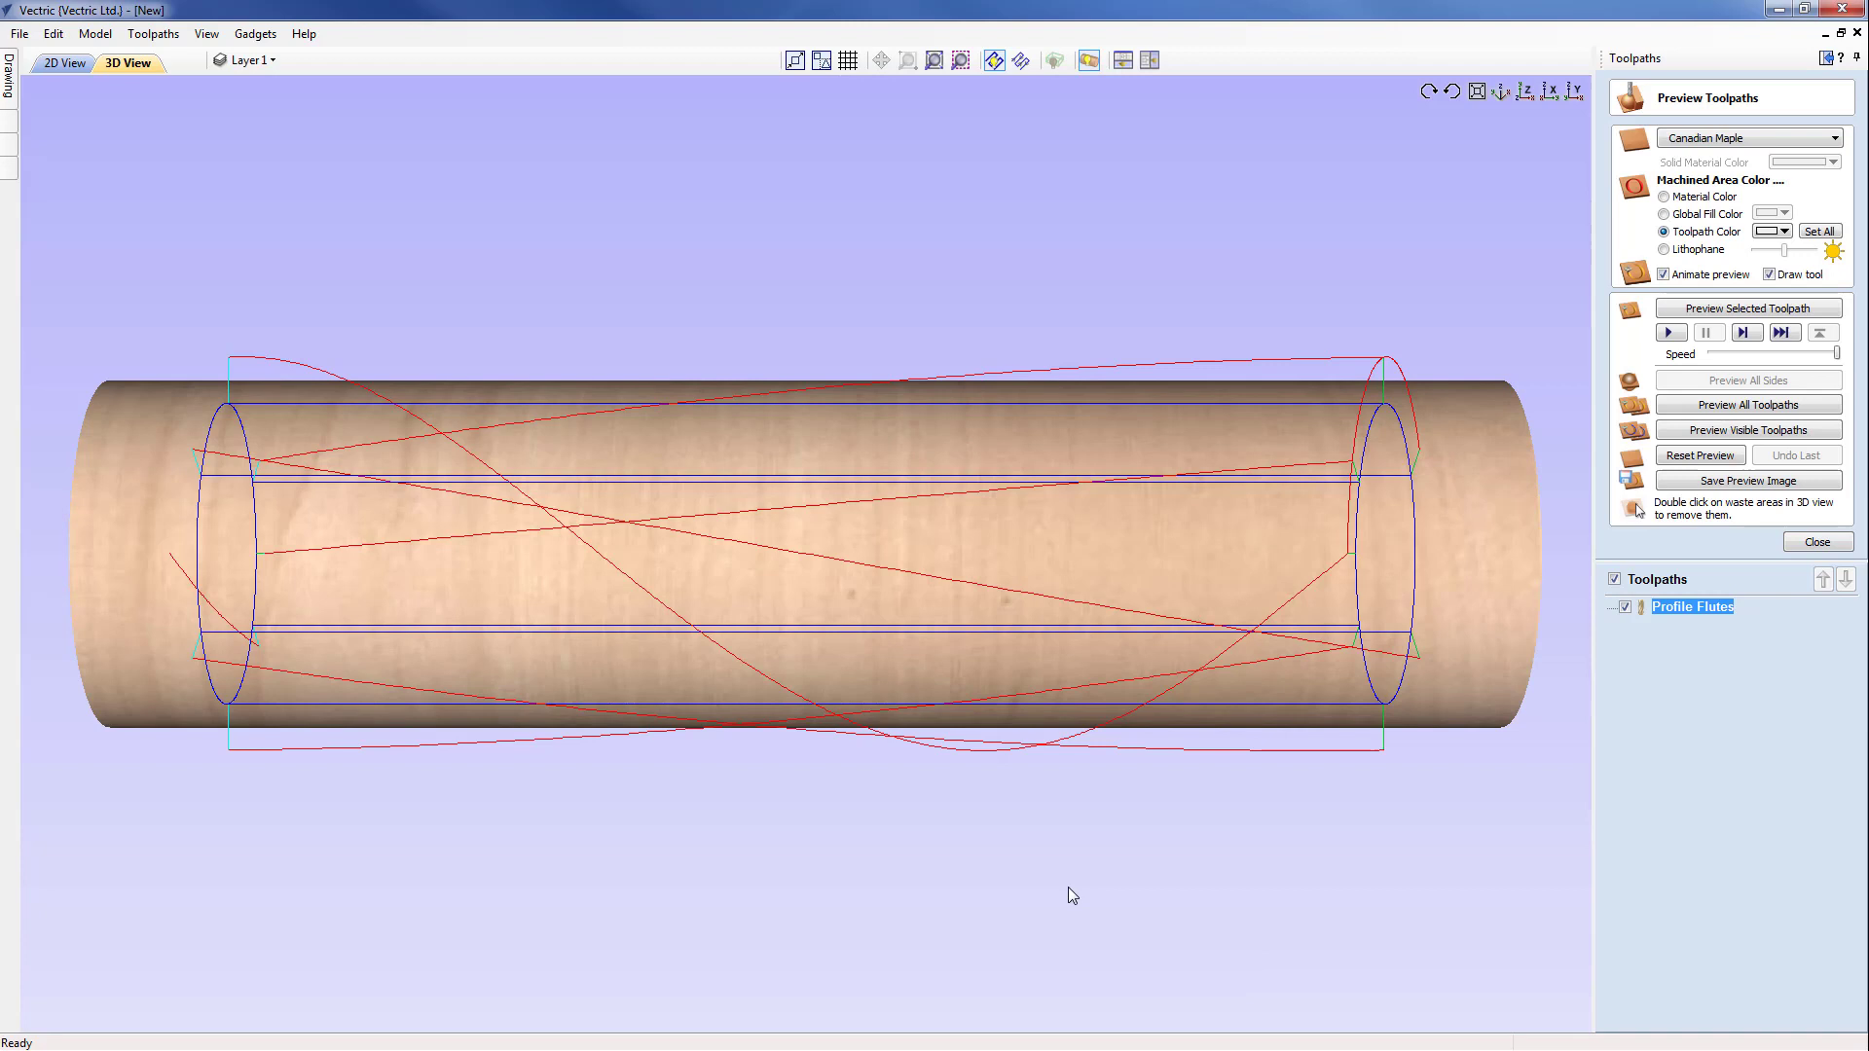
pyautogui.click(1148, 61)
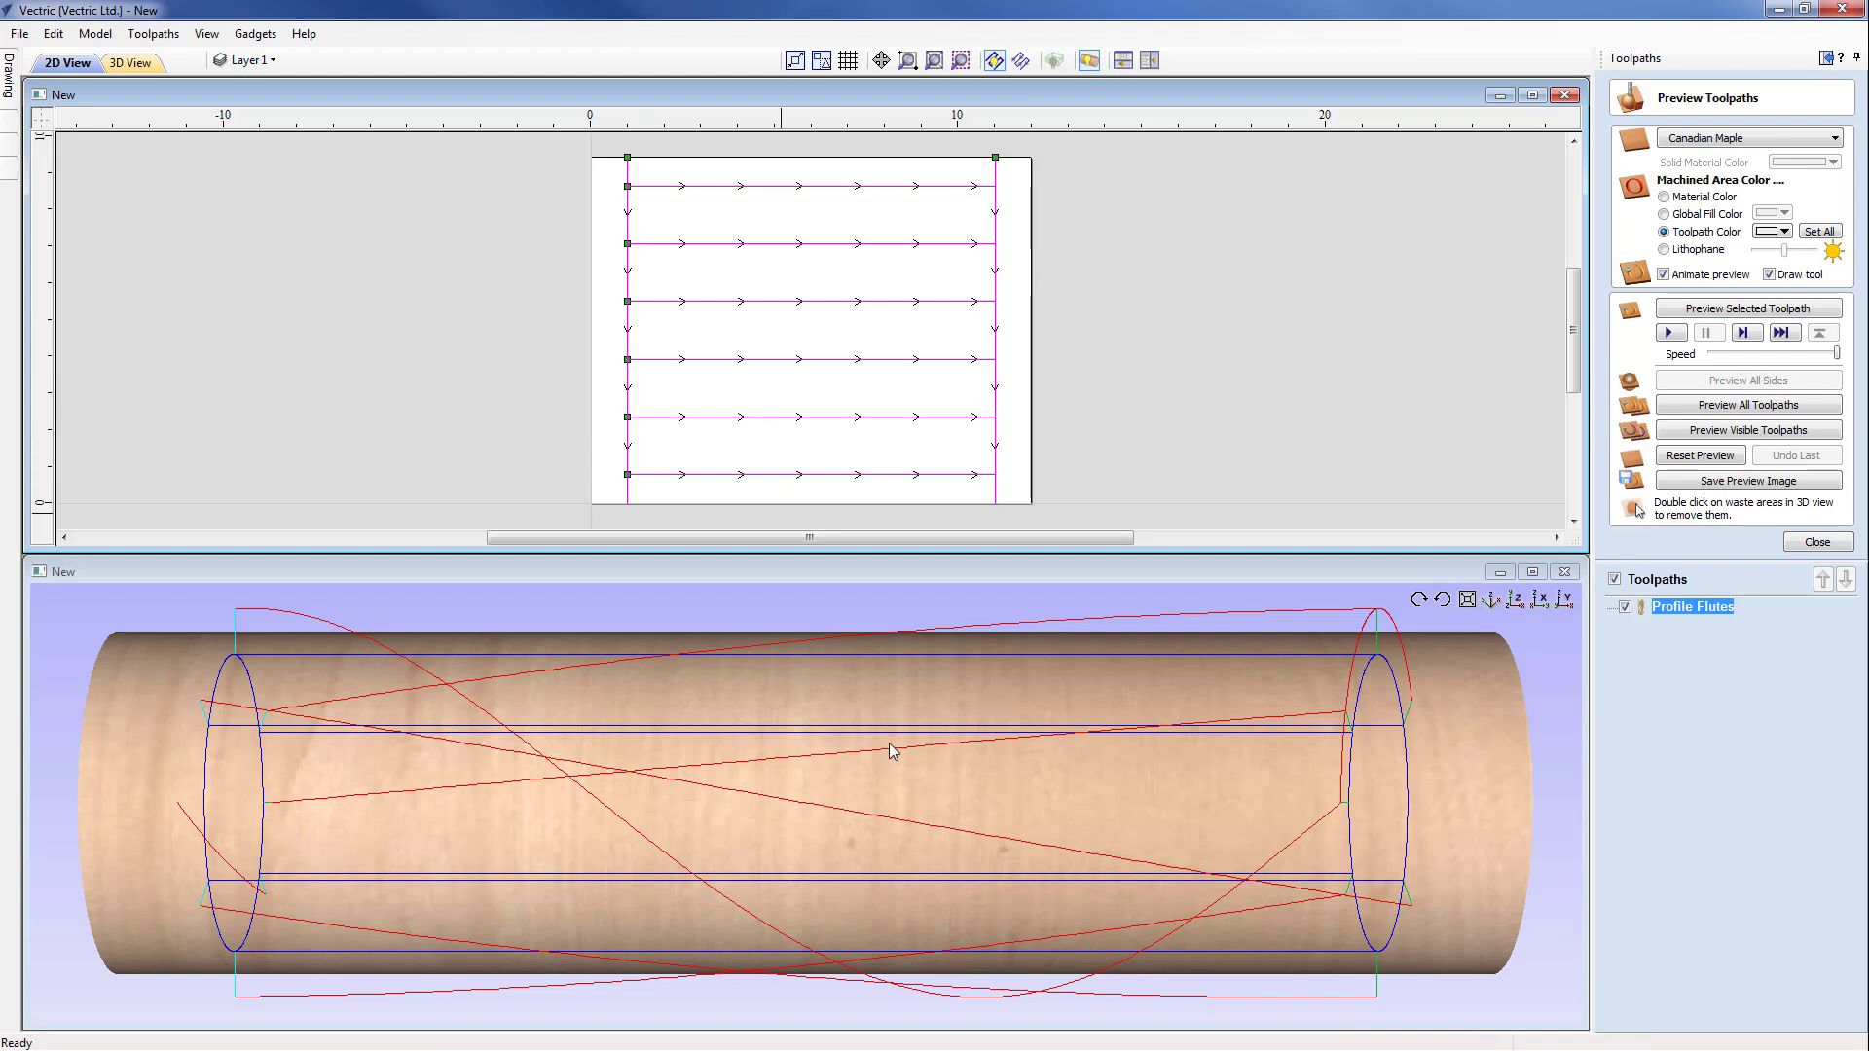
pyautogui.click(1671, 333)
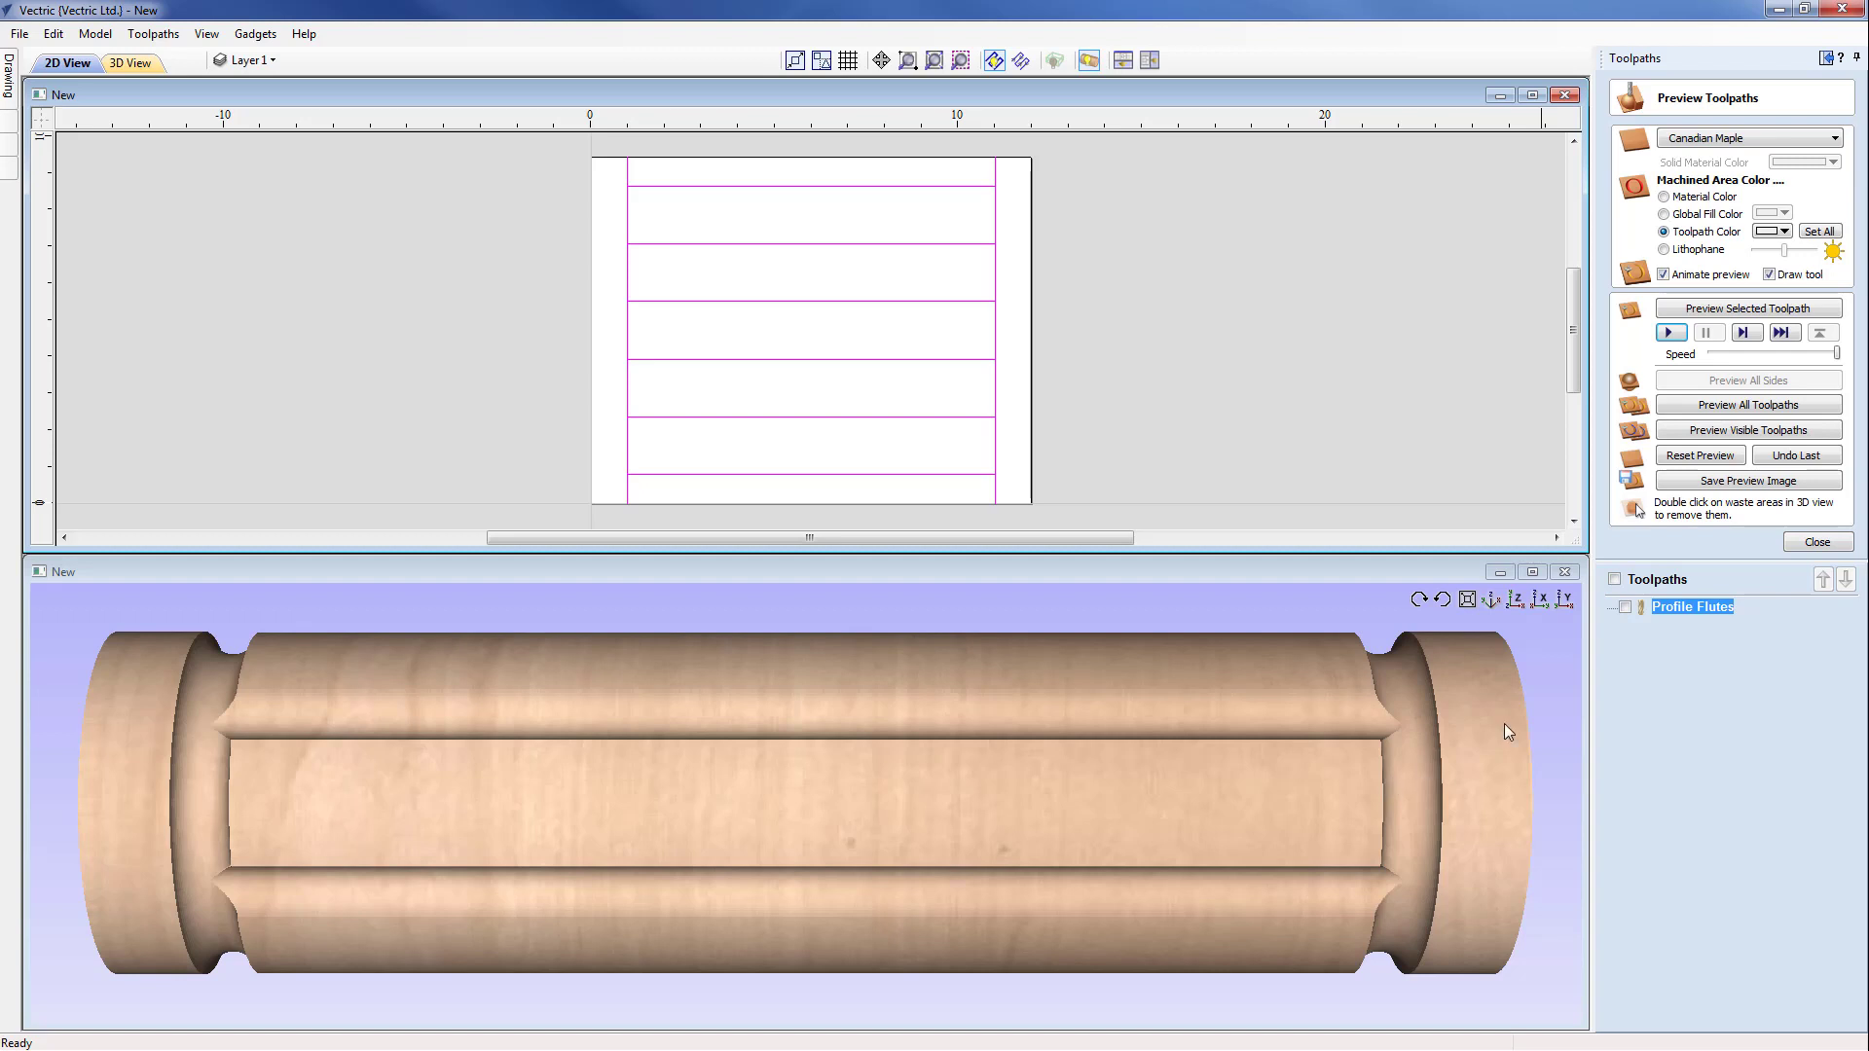
pyautogui.click(1624, 606)
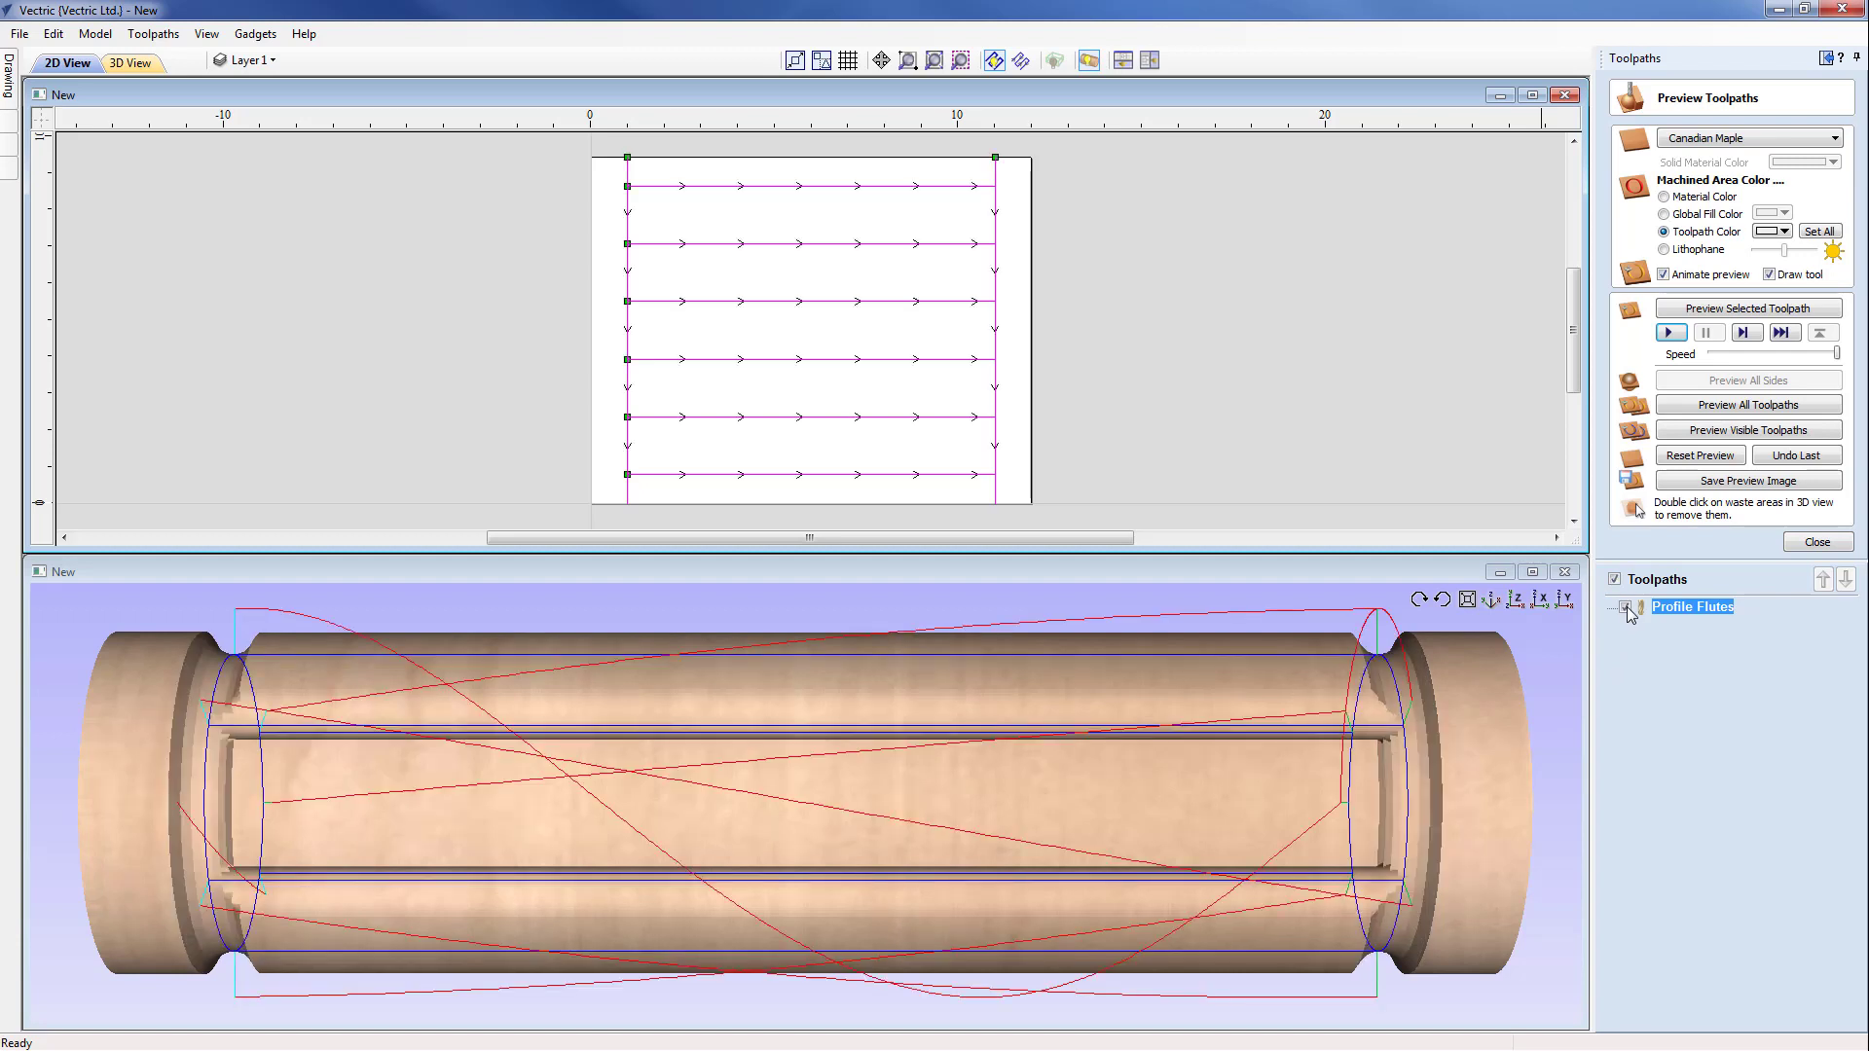
# - Unwrap the preview to a flat board, tilt it, rewrap onto the cylinder, then hide Profile Flutes lines
pyautogui.click(1090, 60)
pyautogui.moveTo(1141, 951); pyautogui.dragTo(1077, 613)
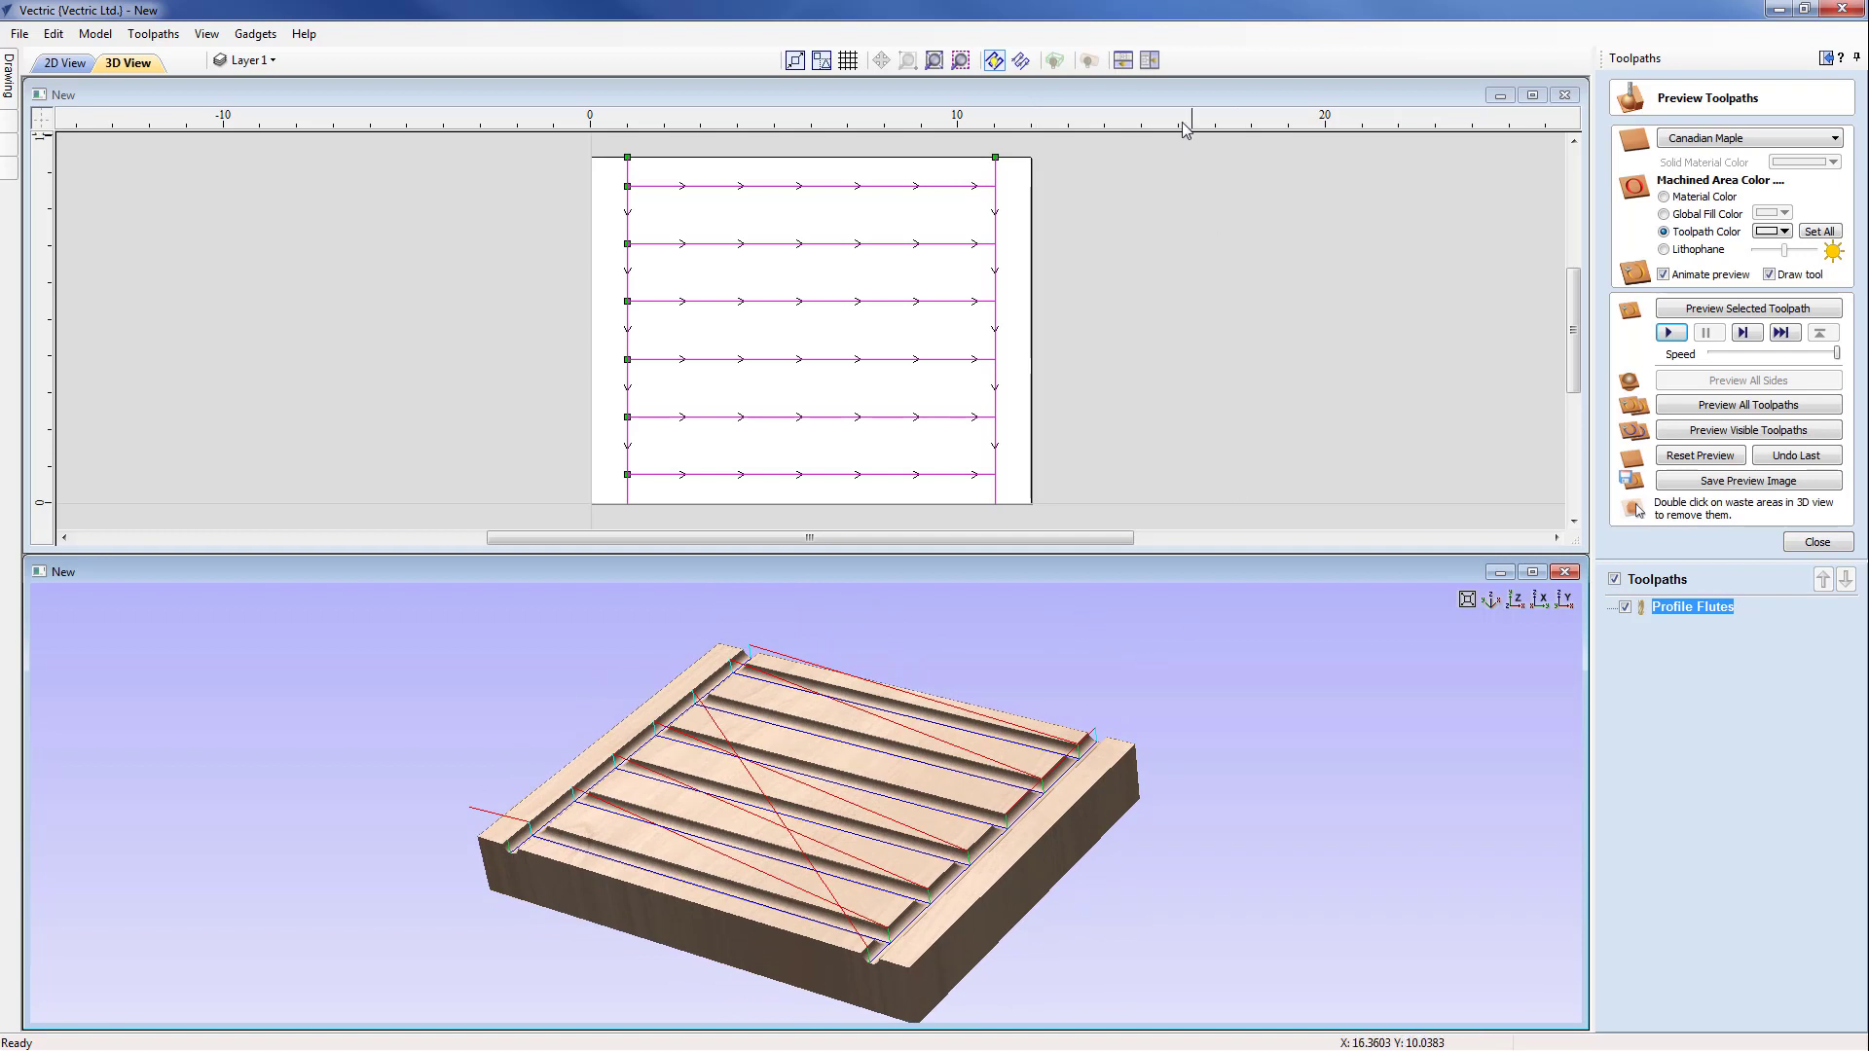
pyautogui.click(1090, 63)
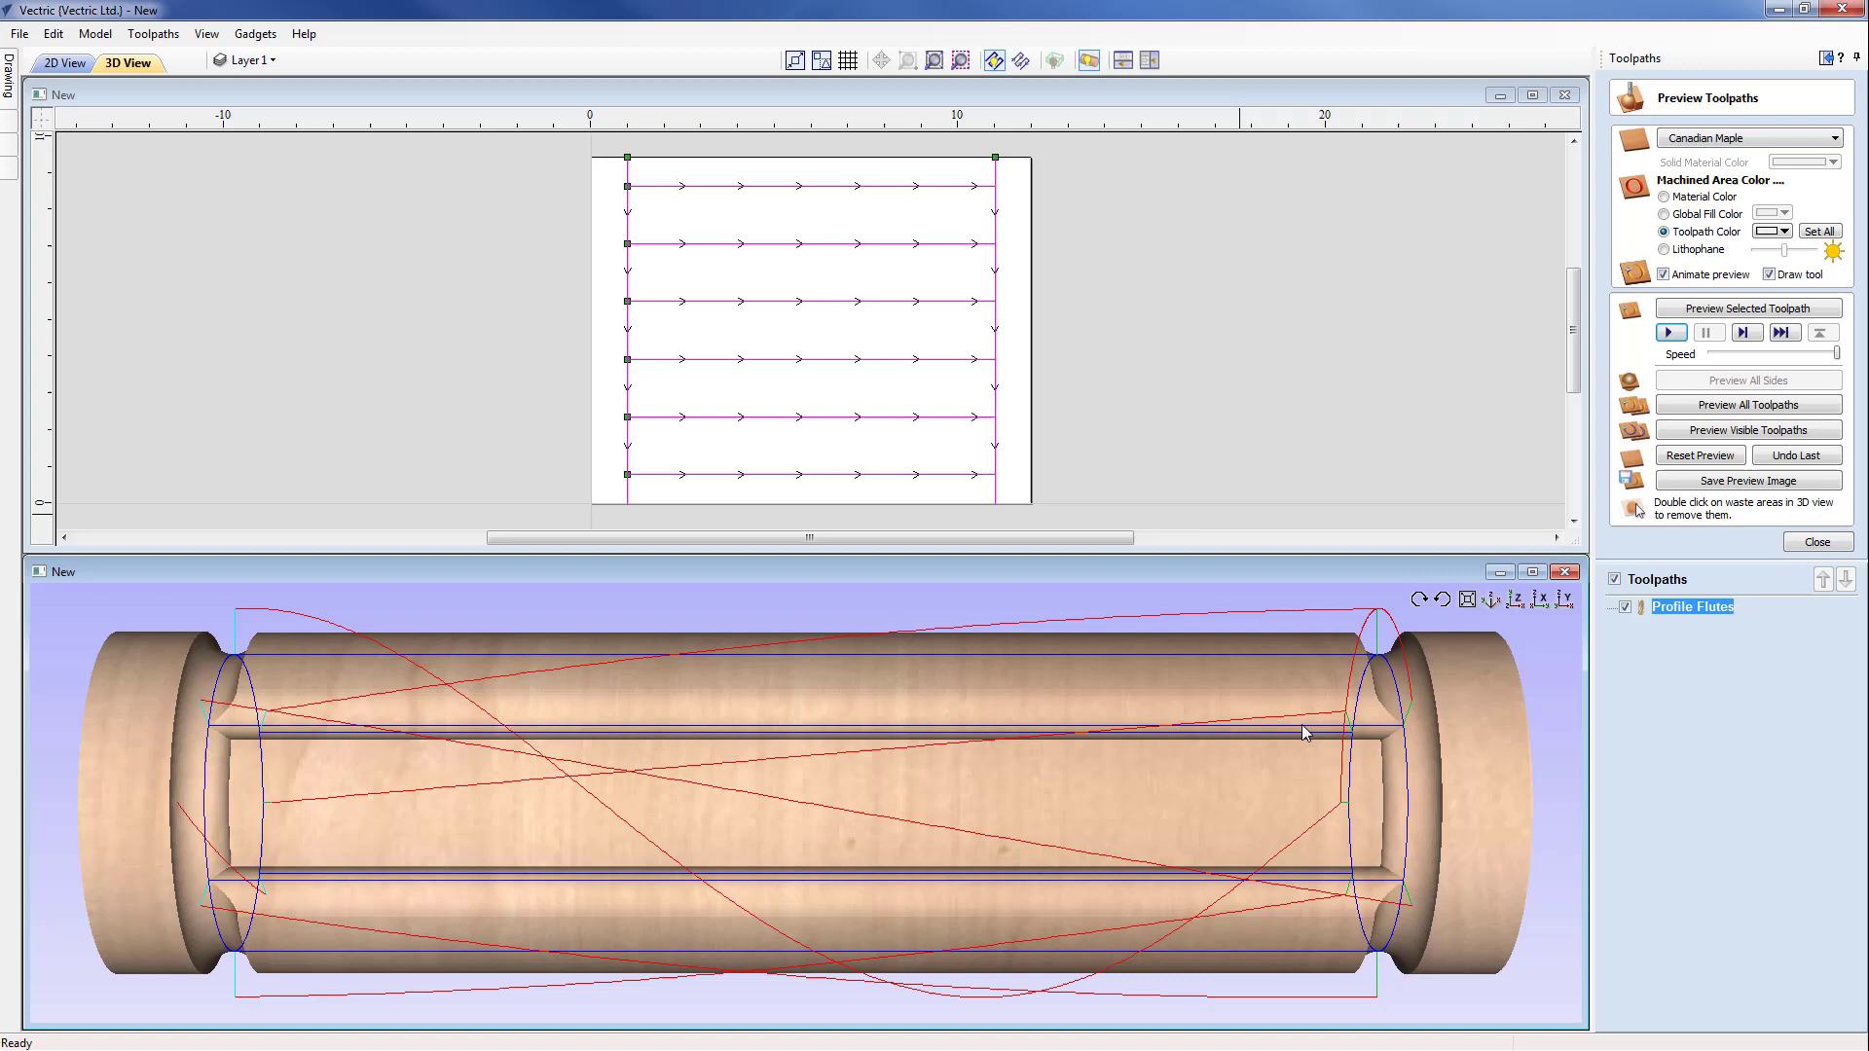
pyautogui.click(1624, 607)
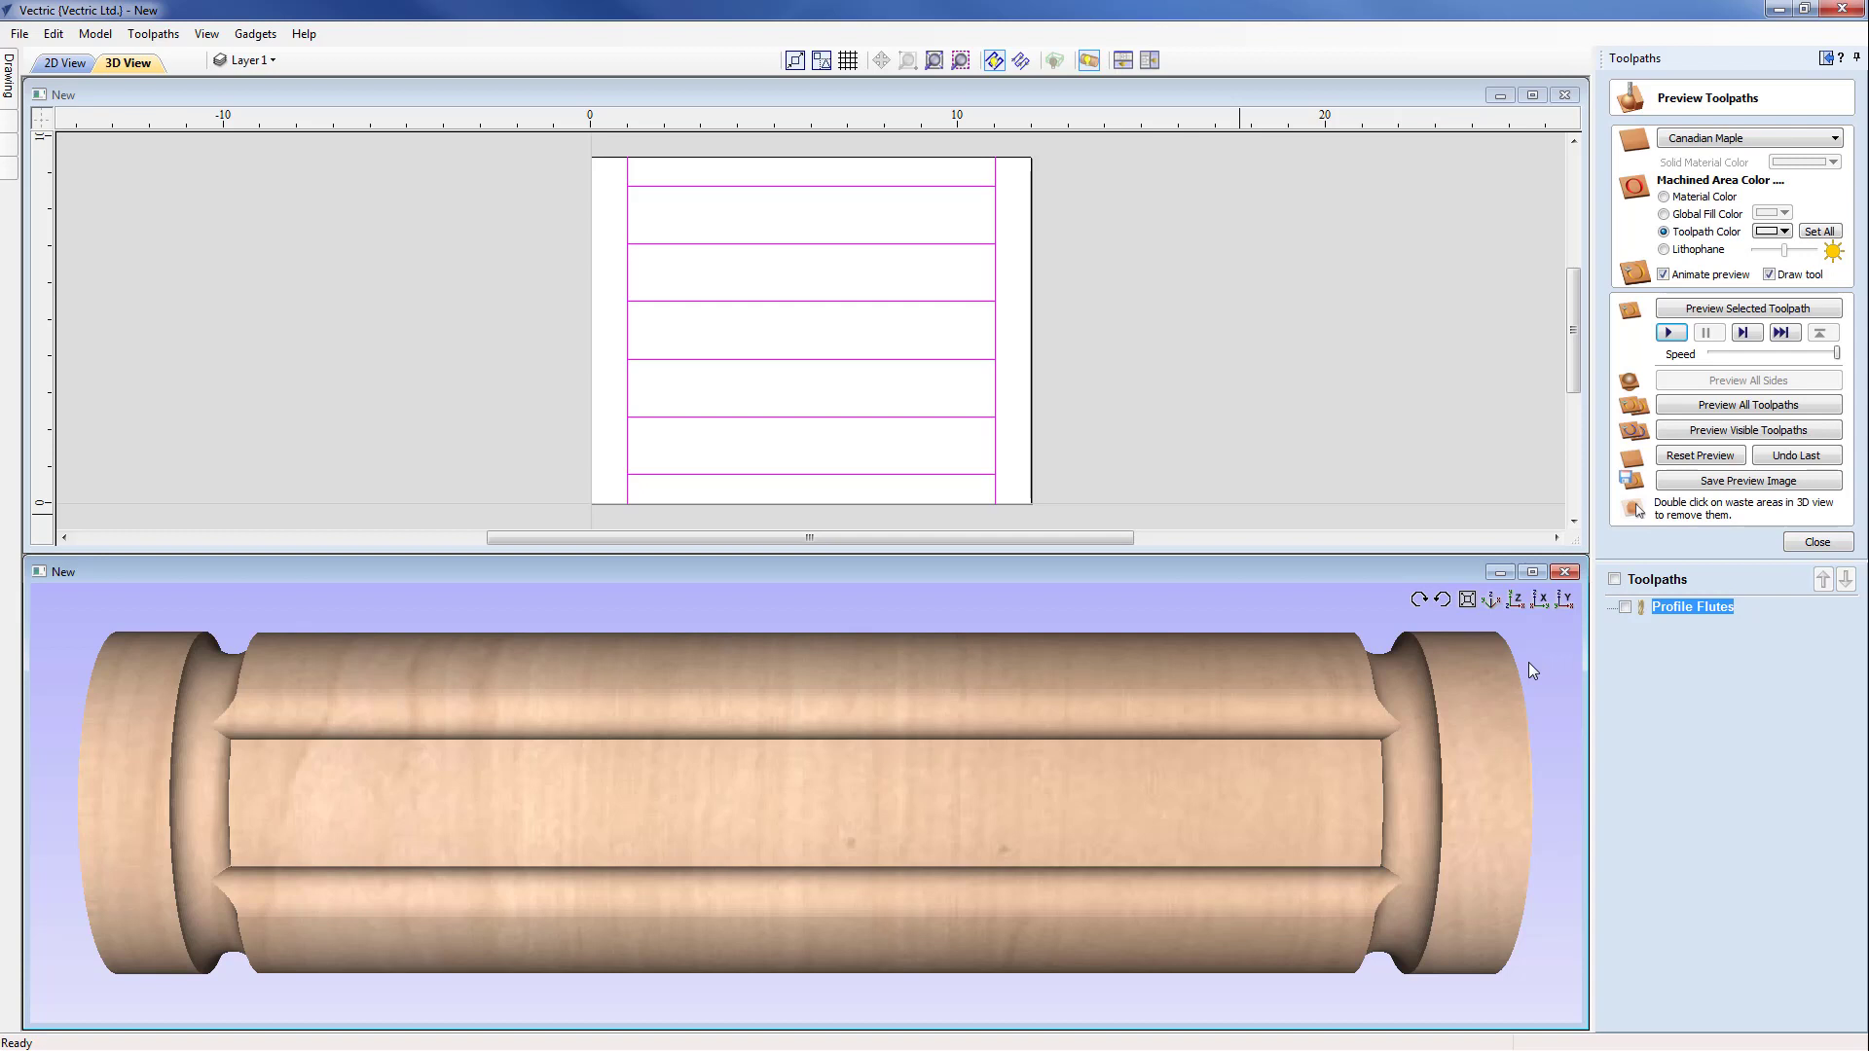
# - Maximize the 3D view with Profile Flutes lines shown, close the preview, and open Save Toolpaths
pyautogui.click(1532, 571)
pyautogui.click(1624, 606)
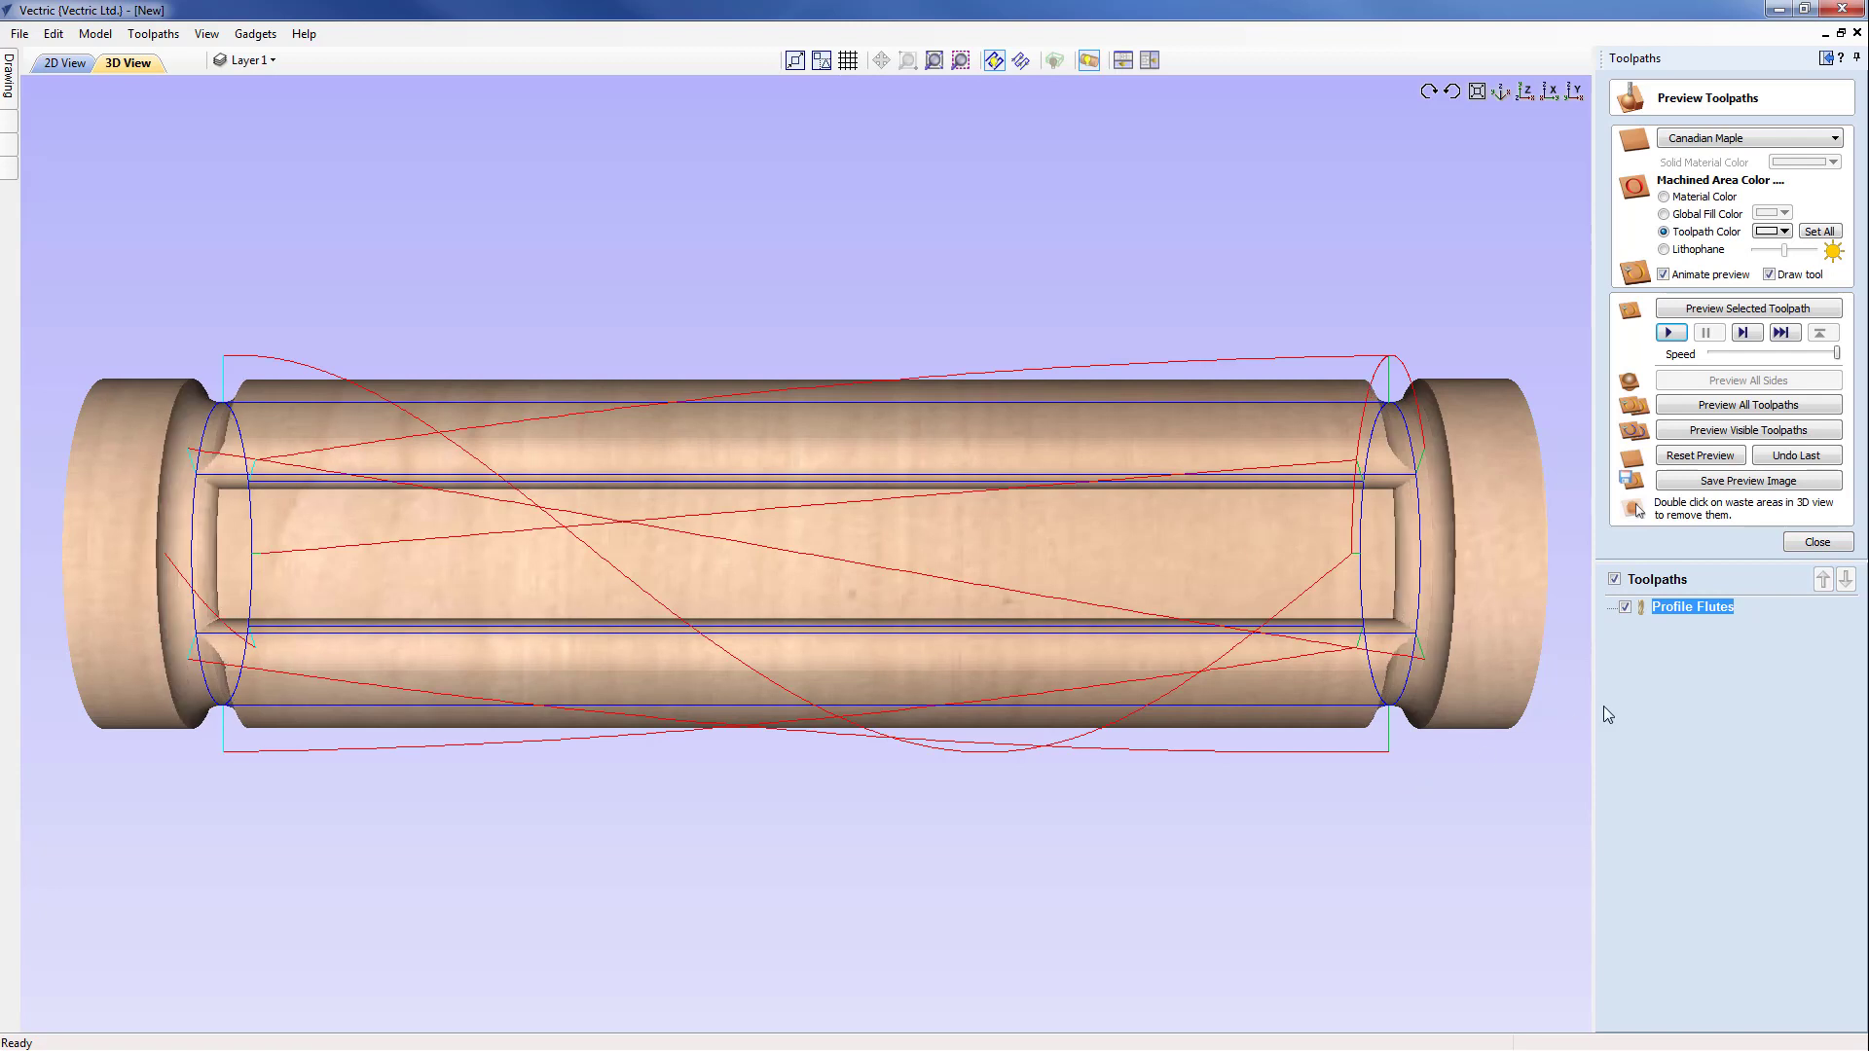
pyautogui.click(1812, 542)
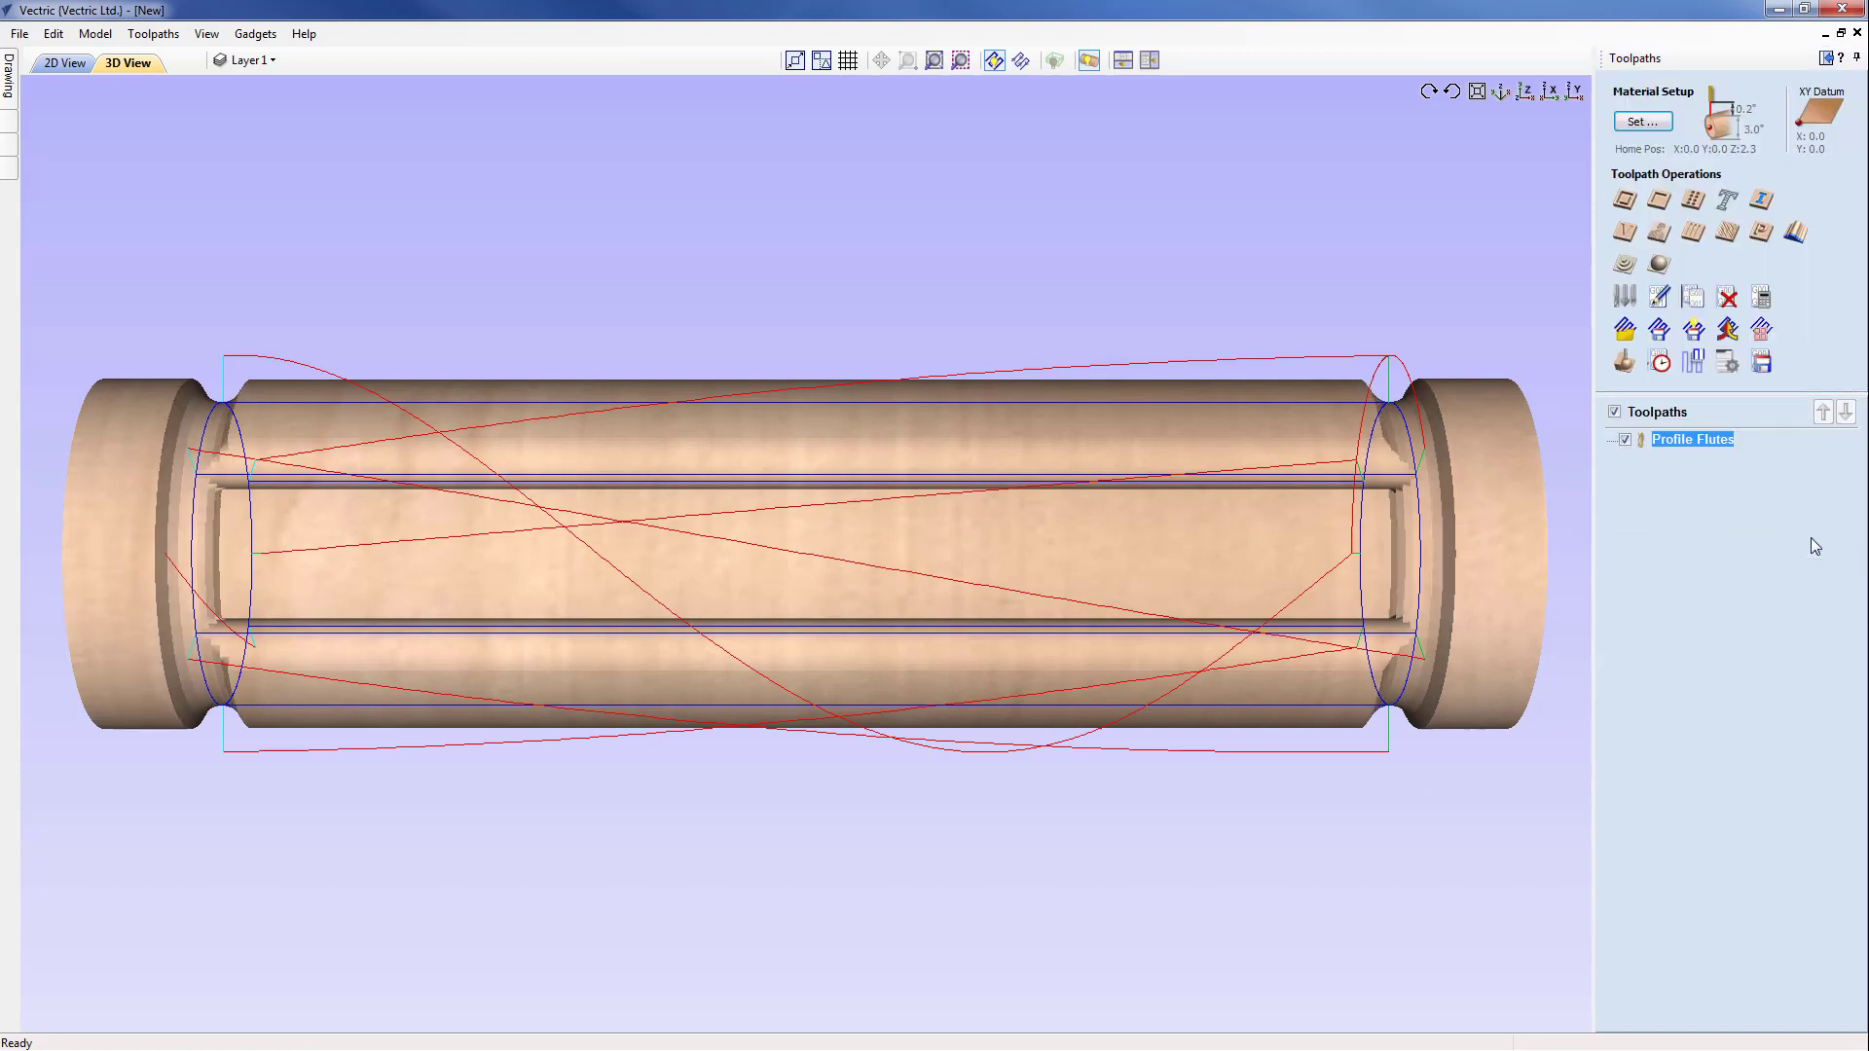
pyautogui.click(1761, 363)
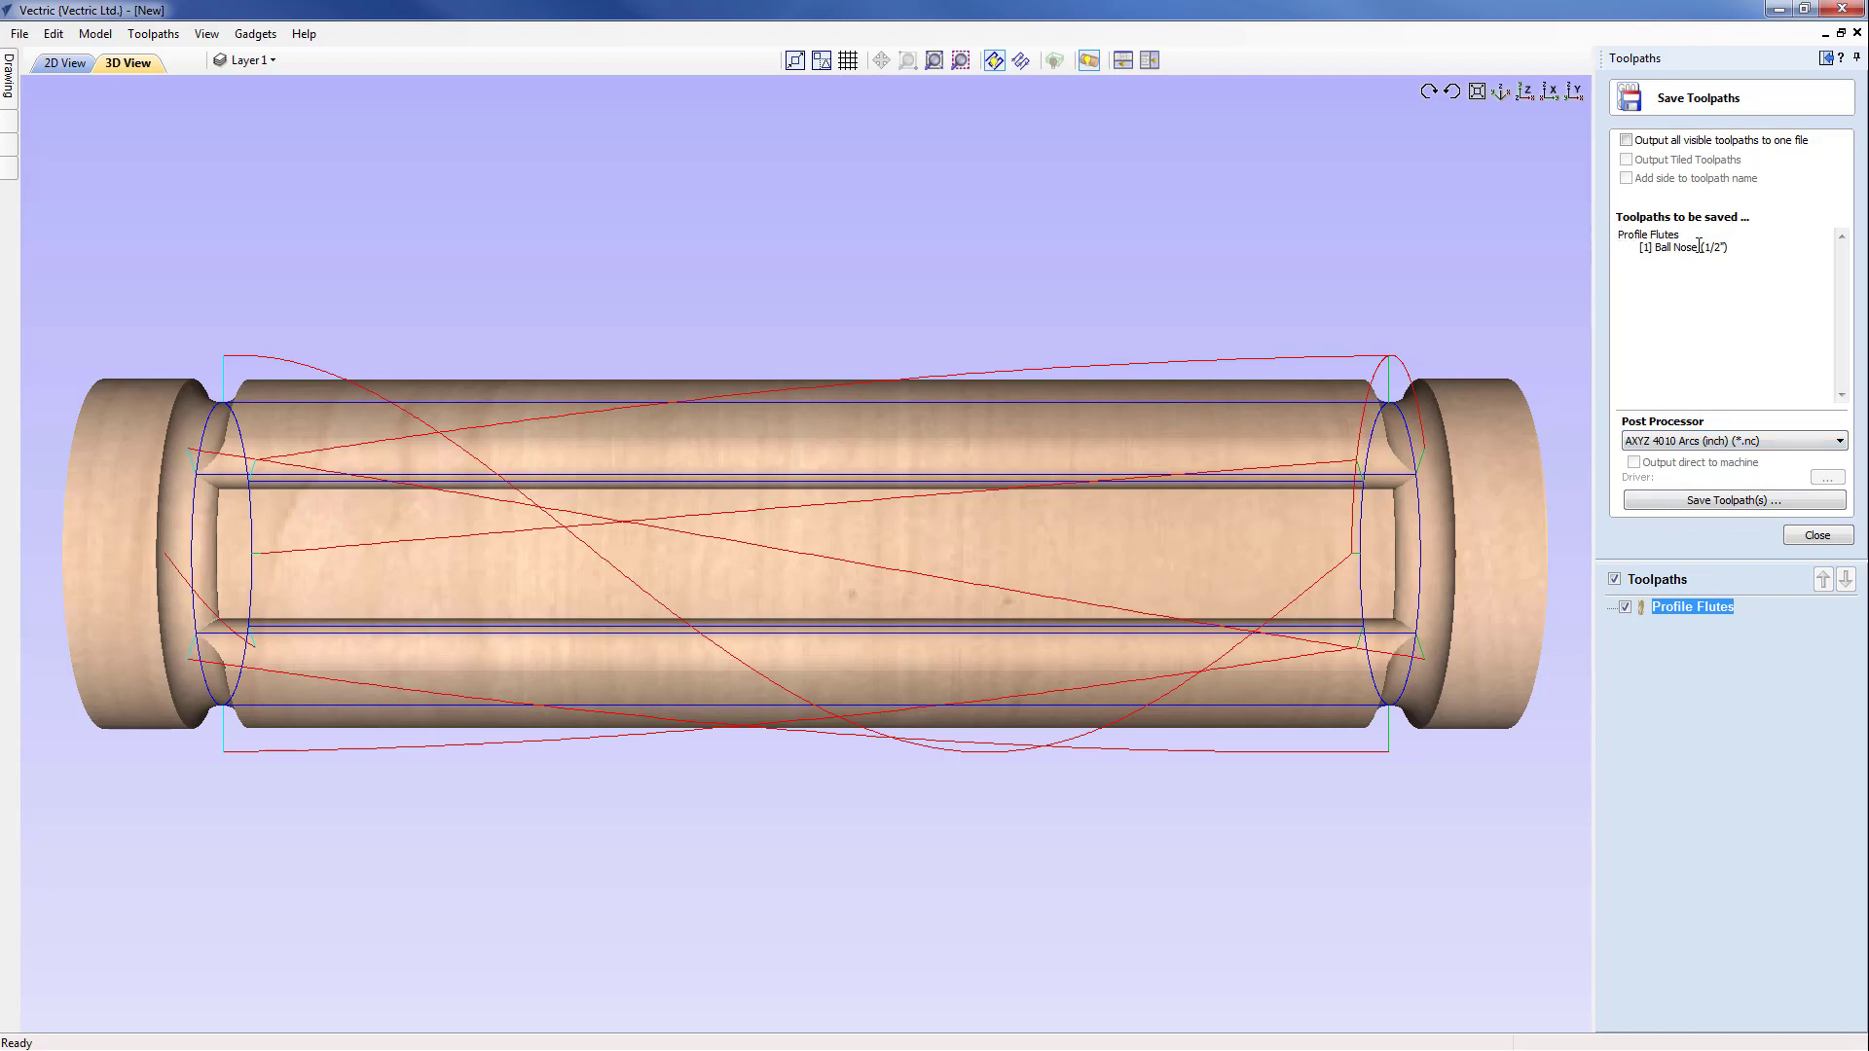
# - Pick Mach2/3-WrapY2A ATC(inch)(*.txt) from the Post Processor list for Profile Flutes
pyautogui.click(1749, 443)
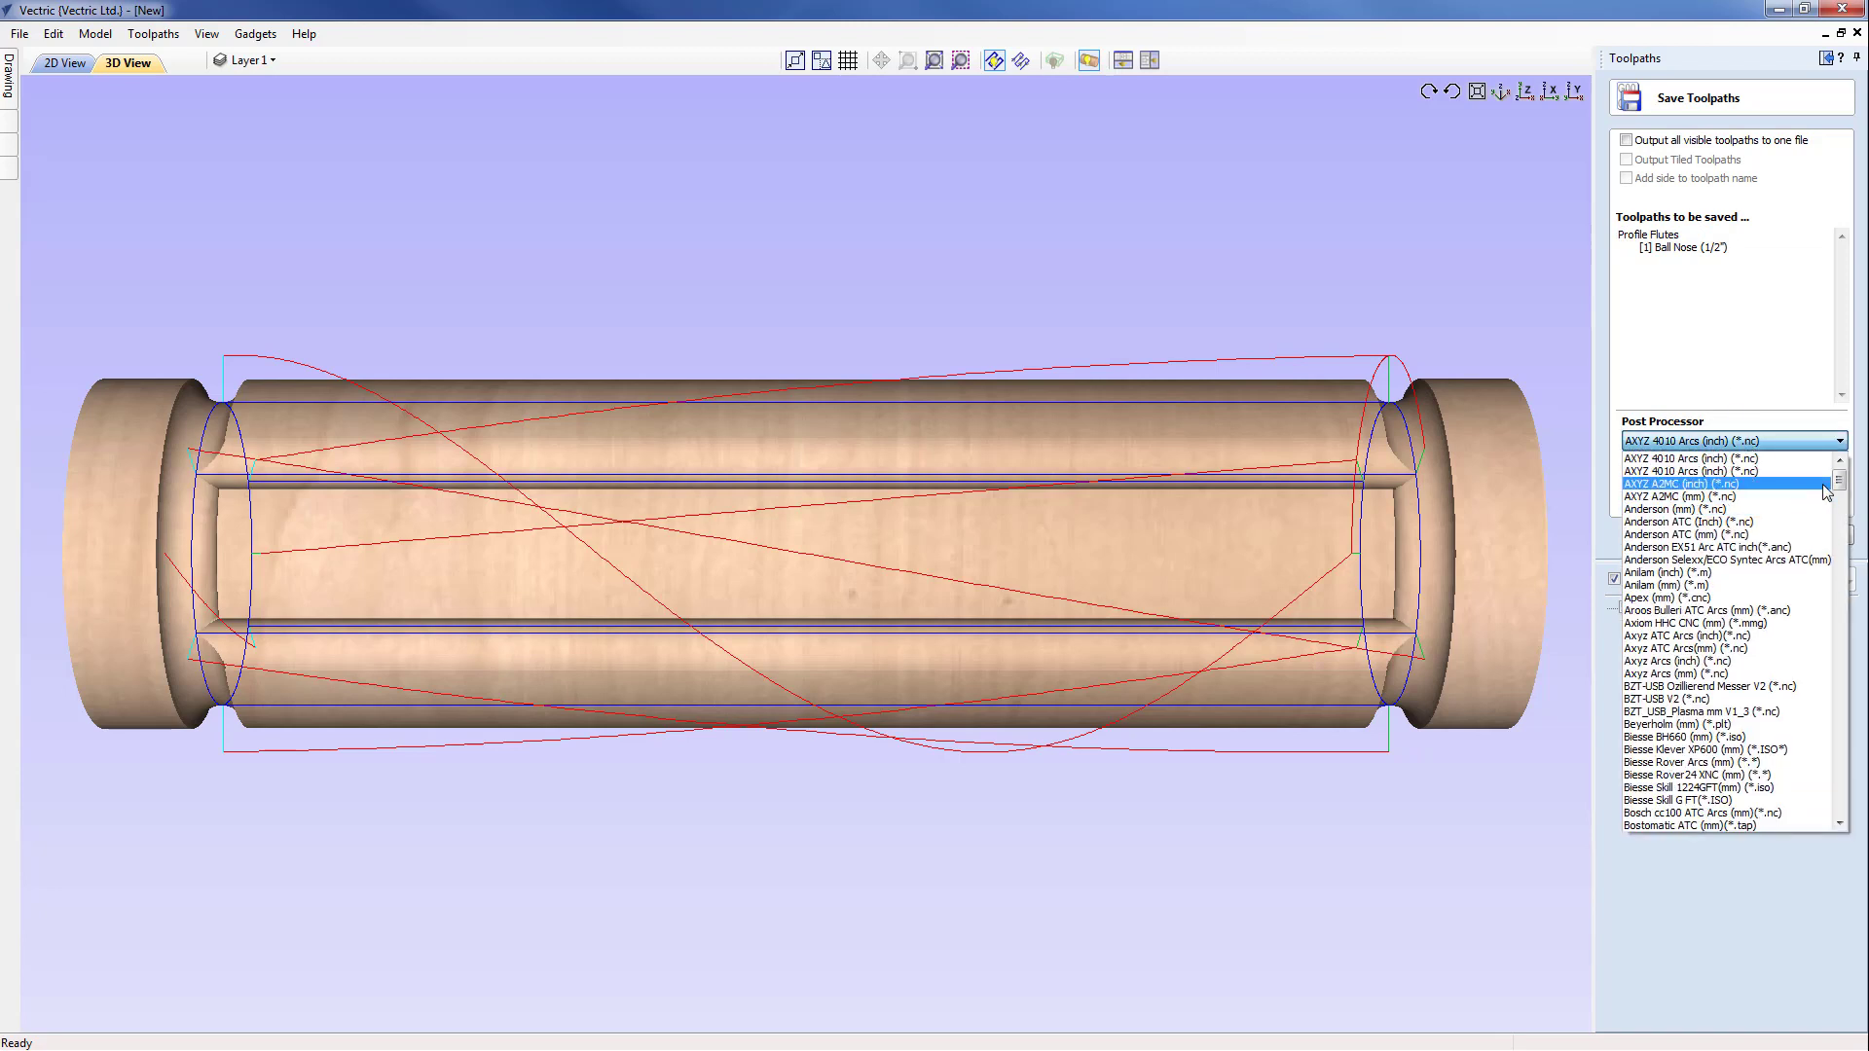
pyautogui.moveTo(1837, 486); pyautogui.dragTo(1839, 663)
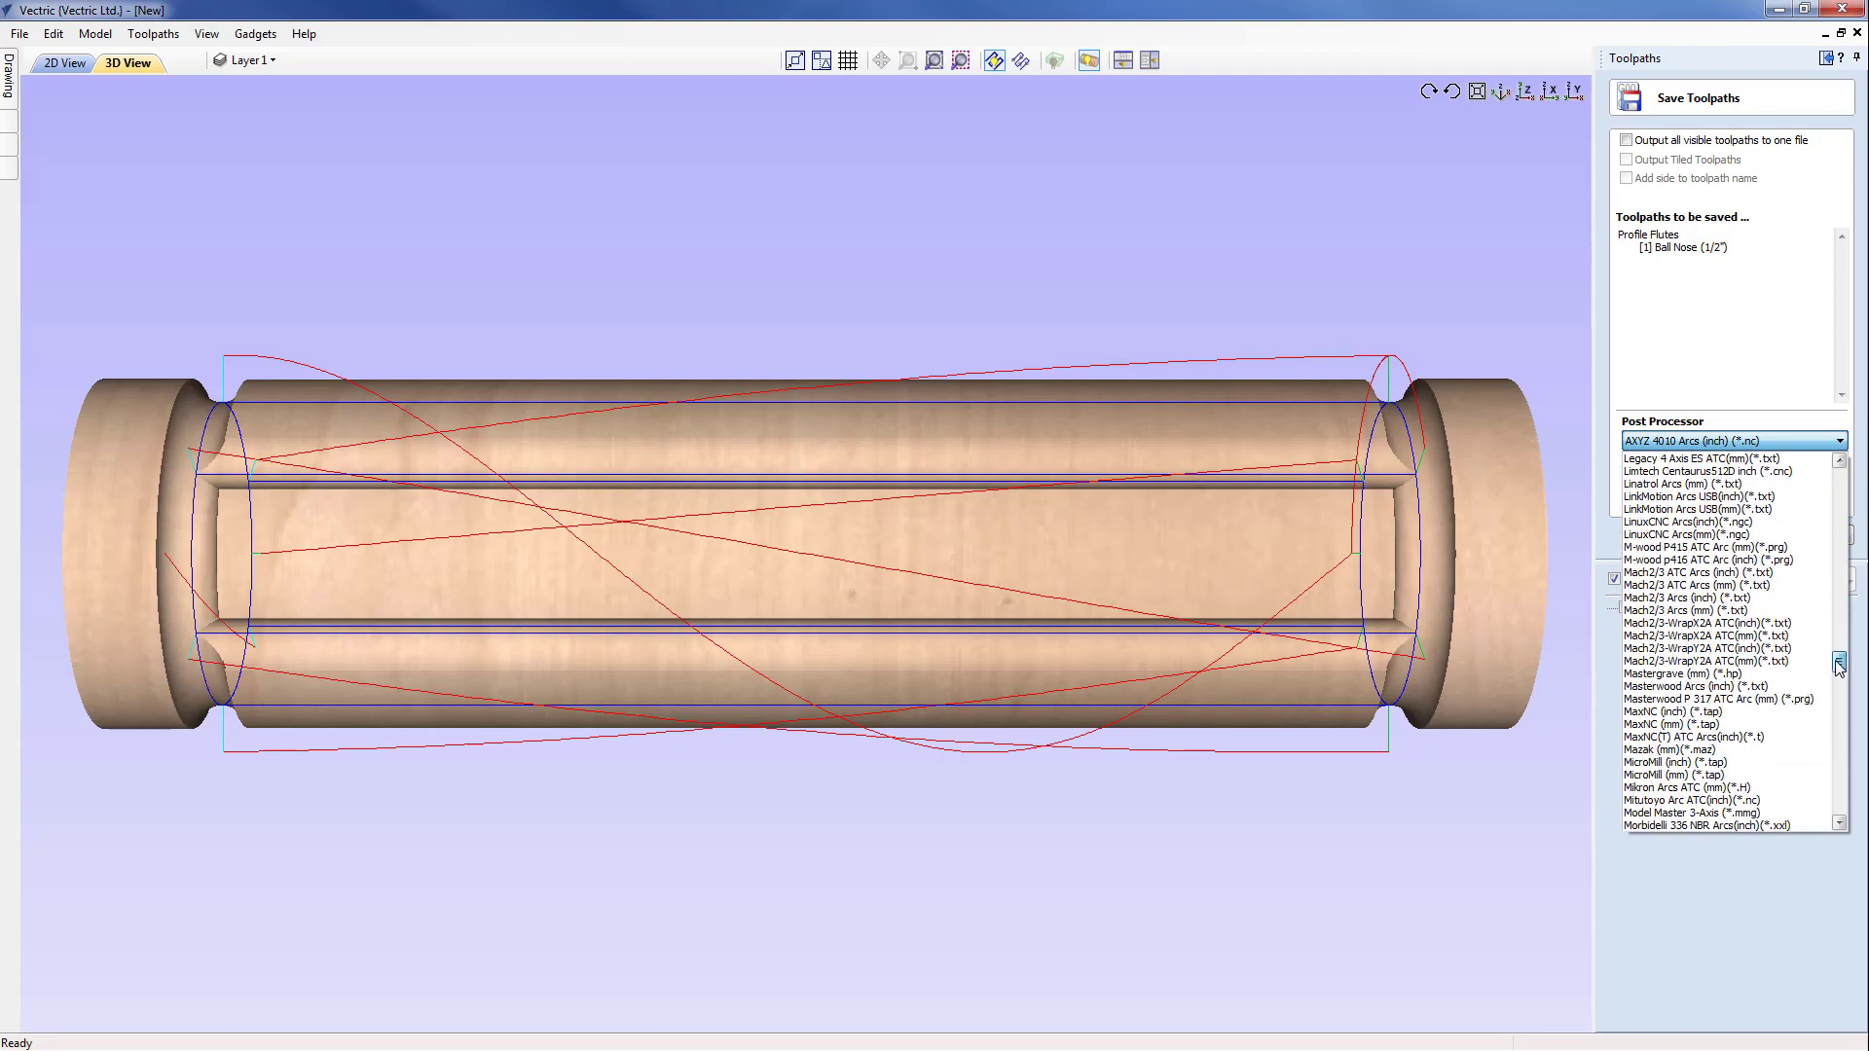
pyautogui.click(1704, 649)
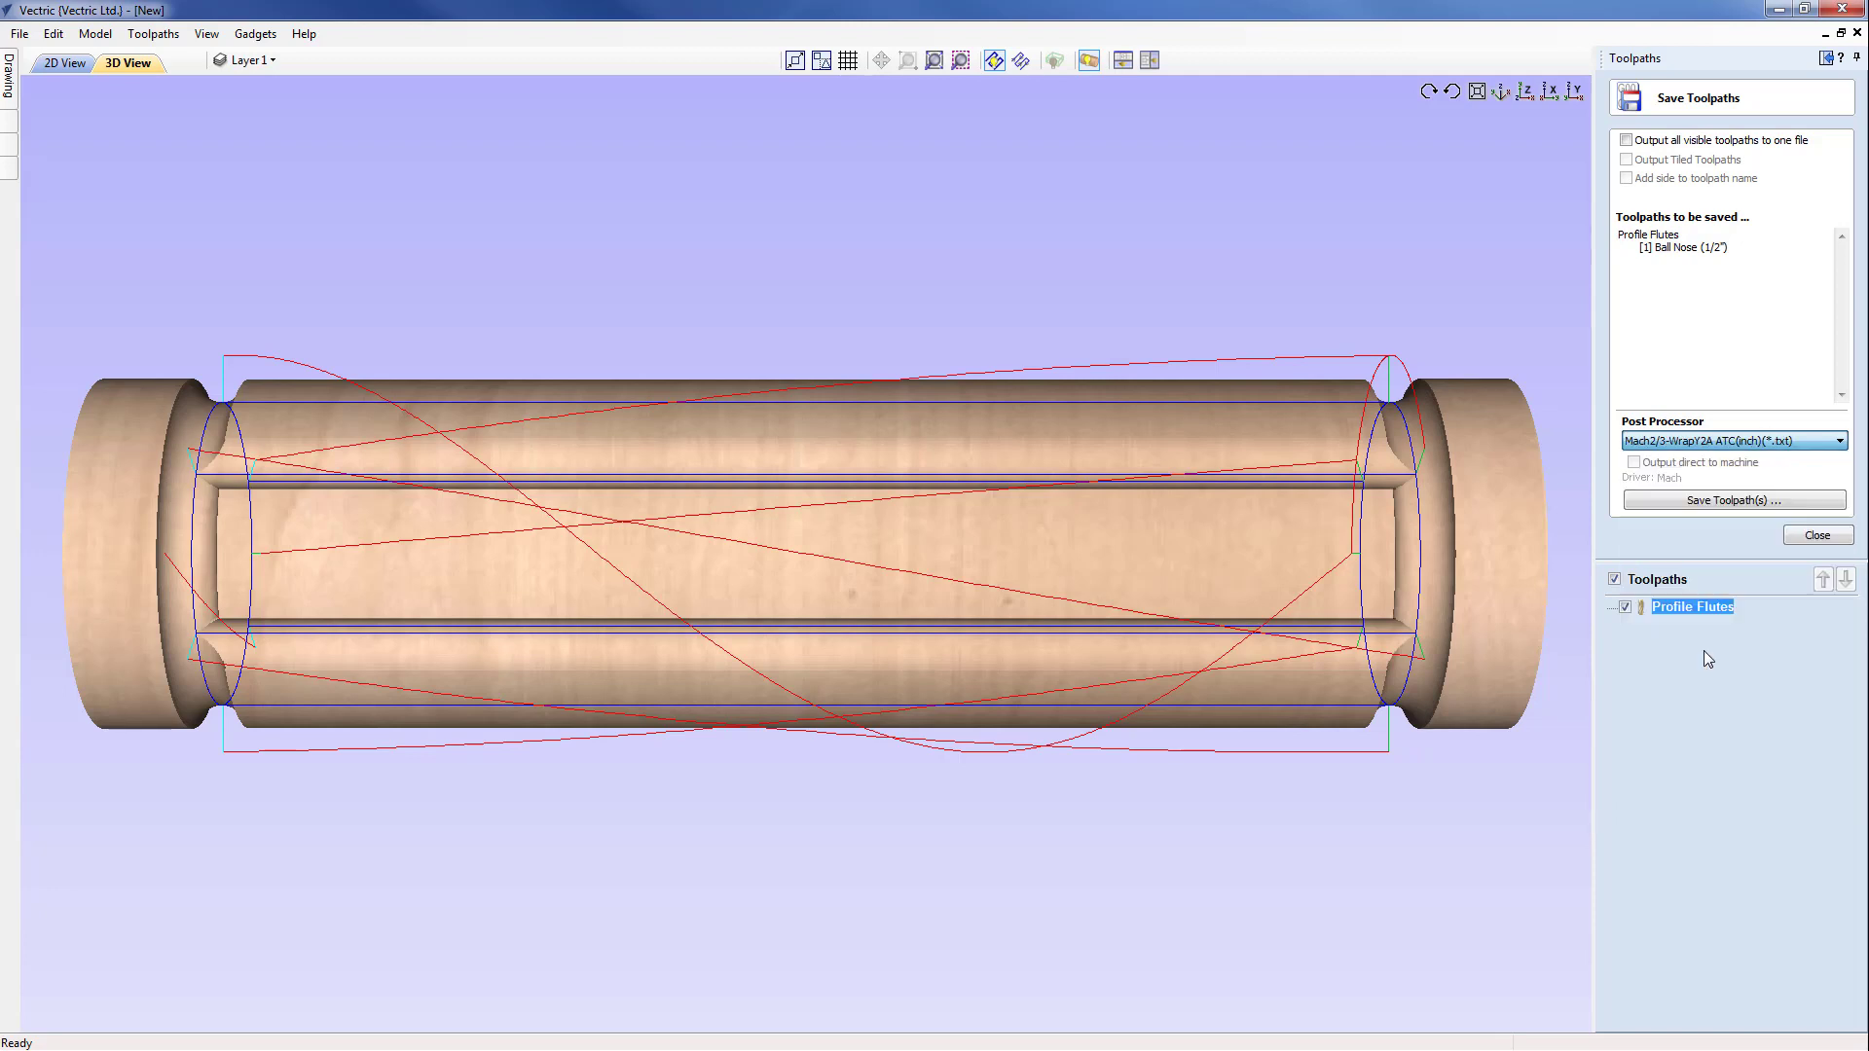
# - Write the Profile Flutes toolpath to Profile Flutes.txt, overwriting the old file, and close the save panel
pyautogui.click(1720, 501)
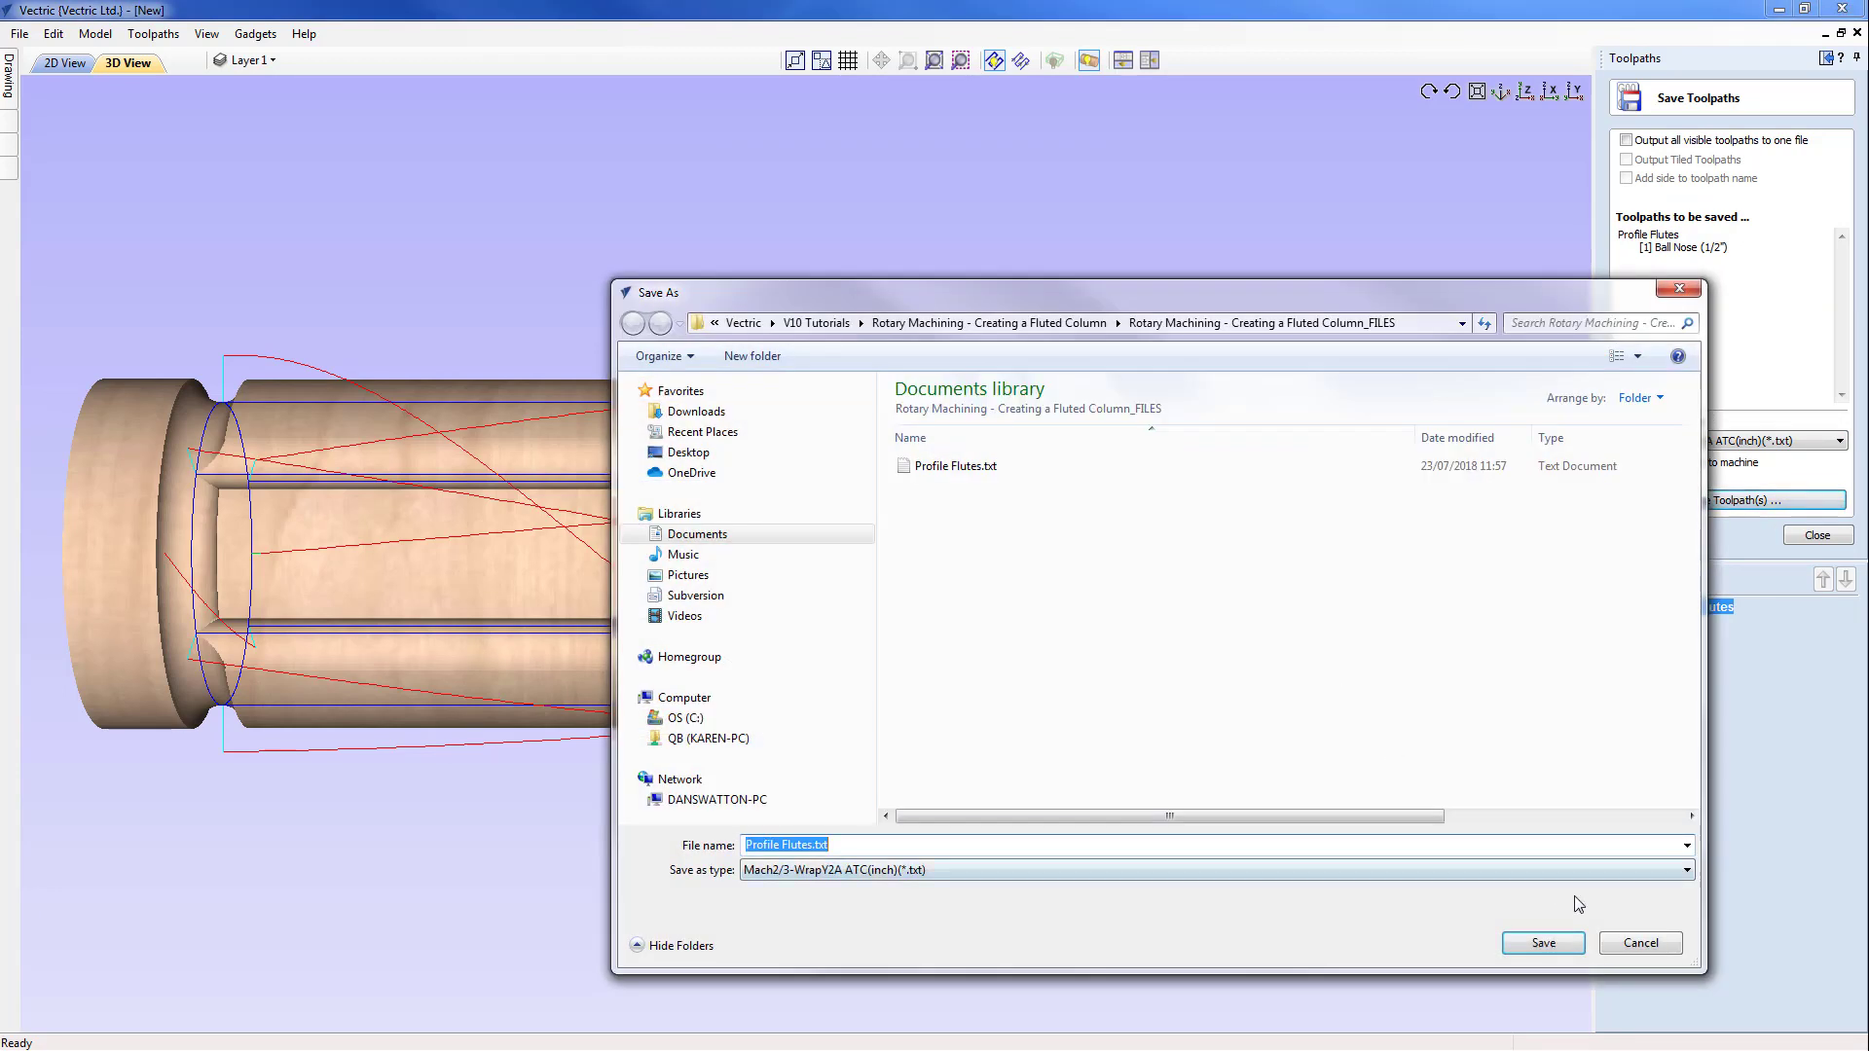
pyautogui.click(1553, 951)
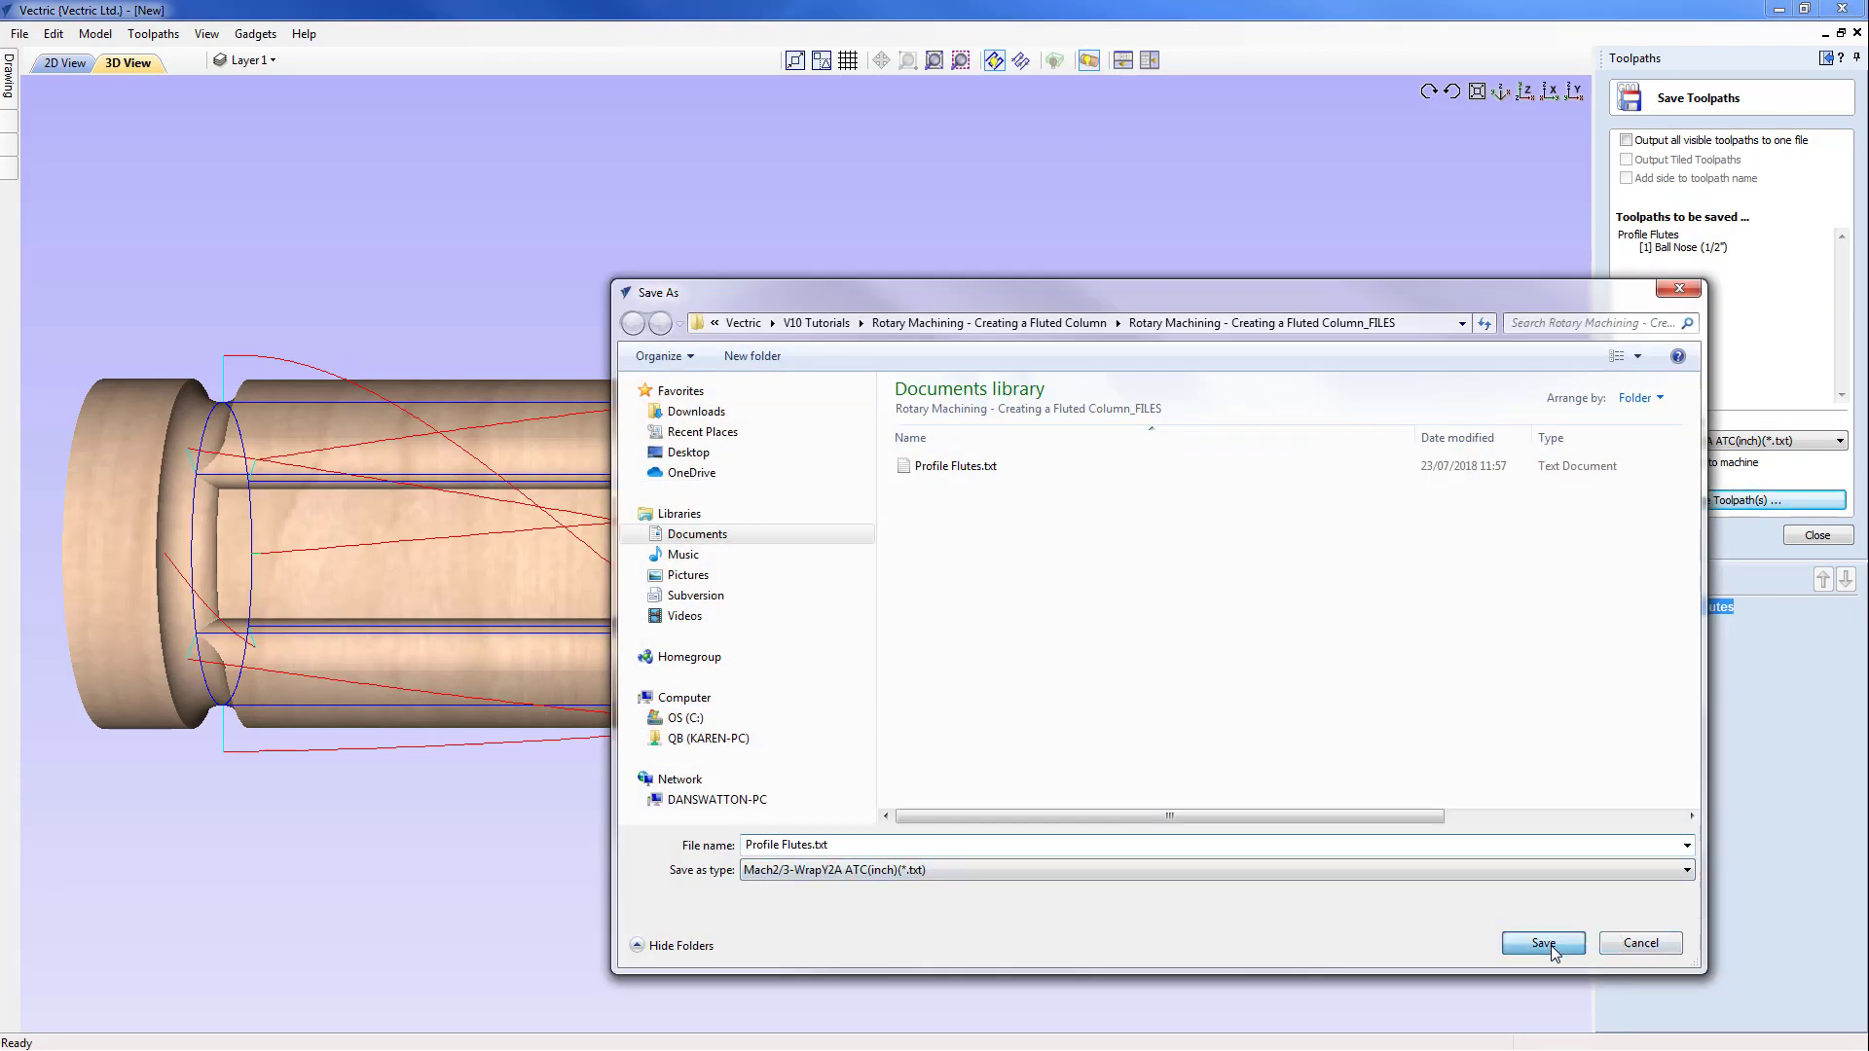
pyautogui.click(1005, 549)
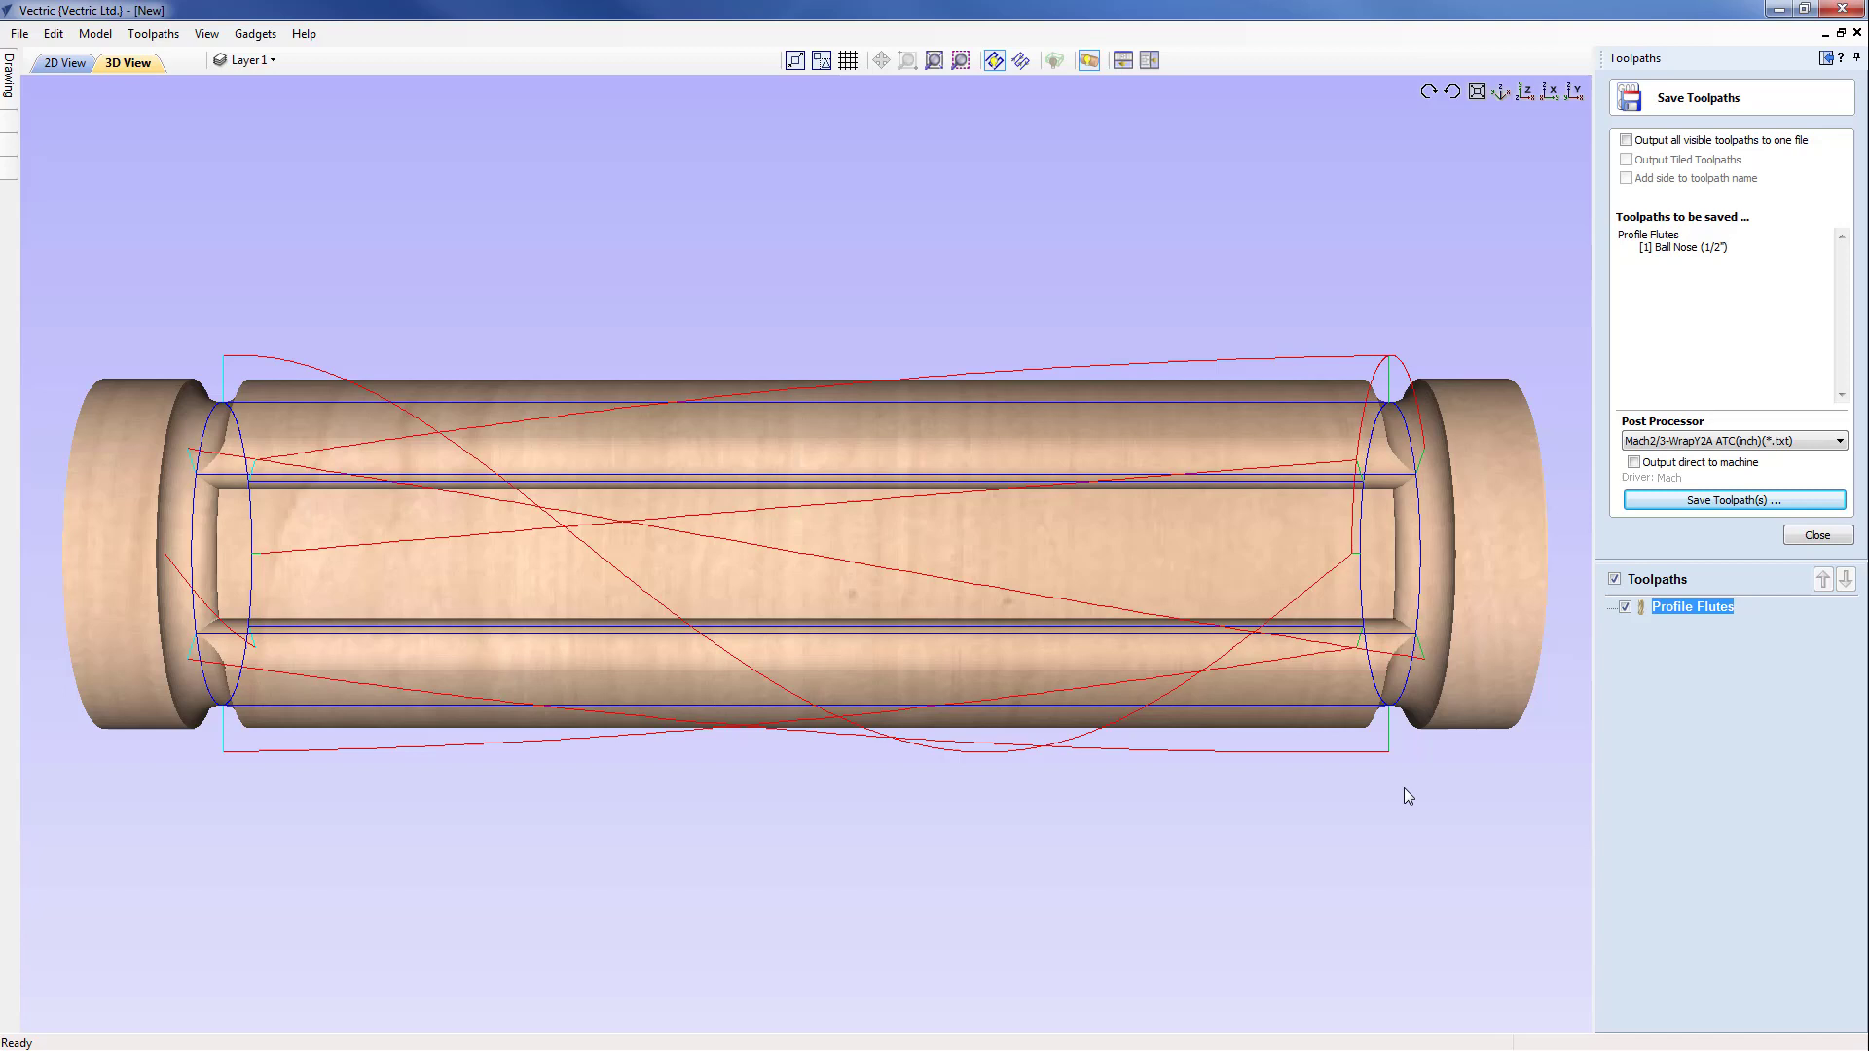
pyautogui.click(1817, 537)
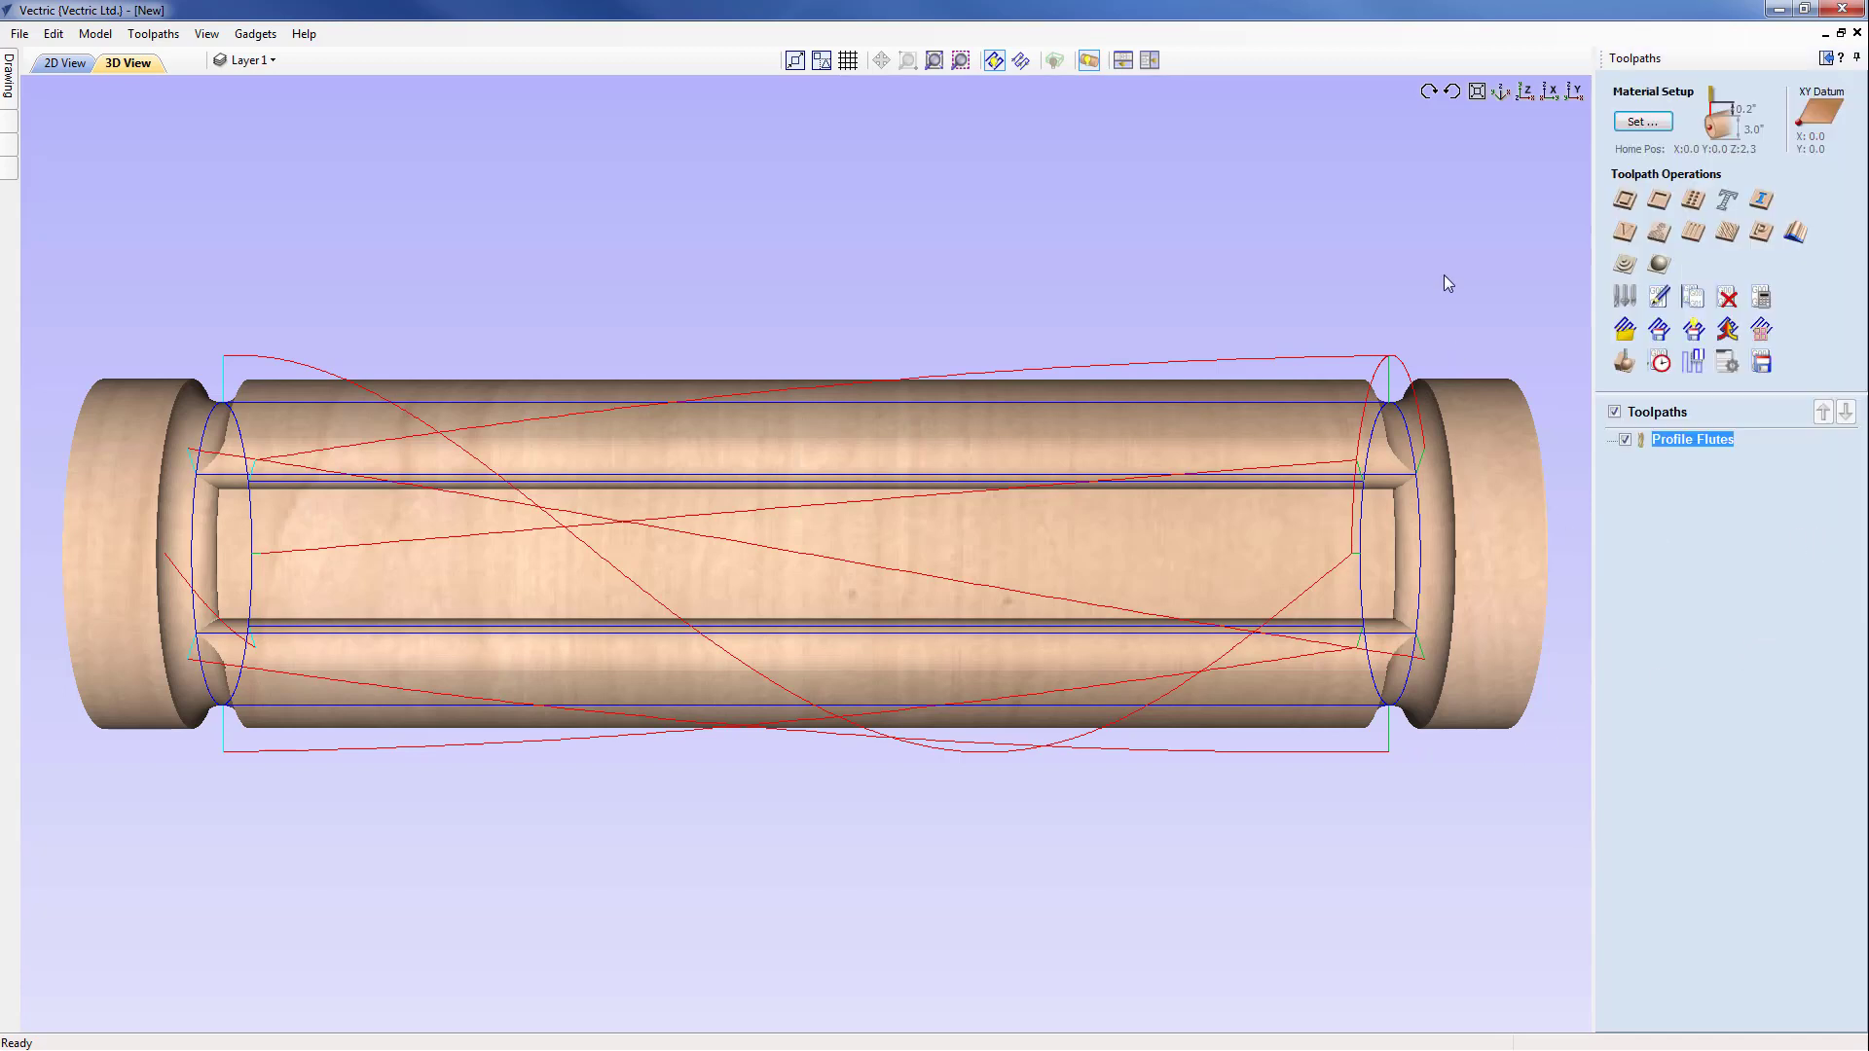
pyautogui.click(1502, 91)
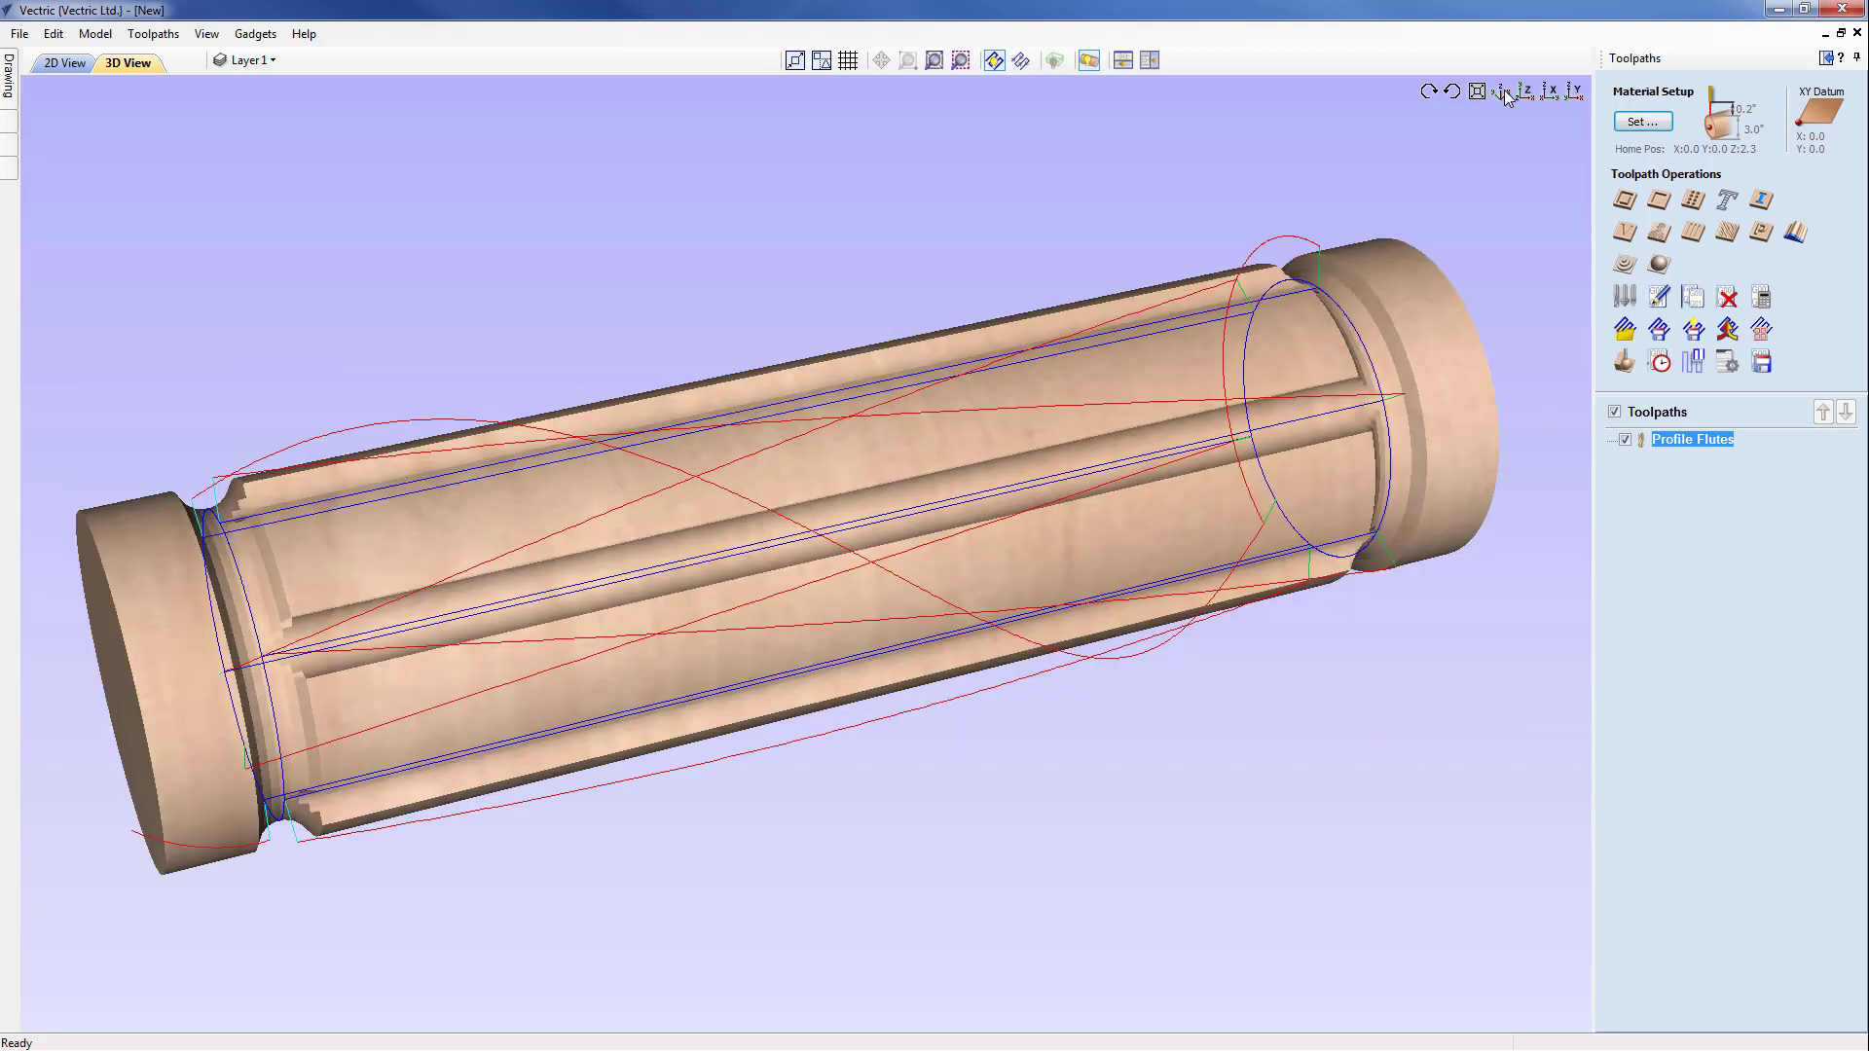
# - Save As the job over the existing Creating a Fluted Column.crv, confirming the replacement
pyautogui.click(20, 35)
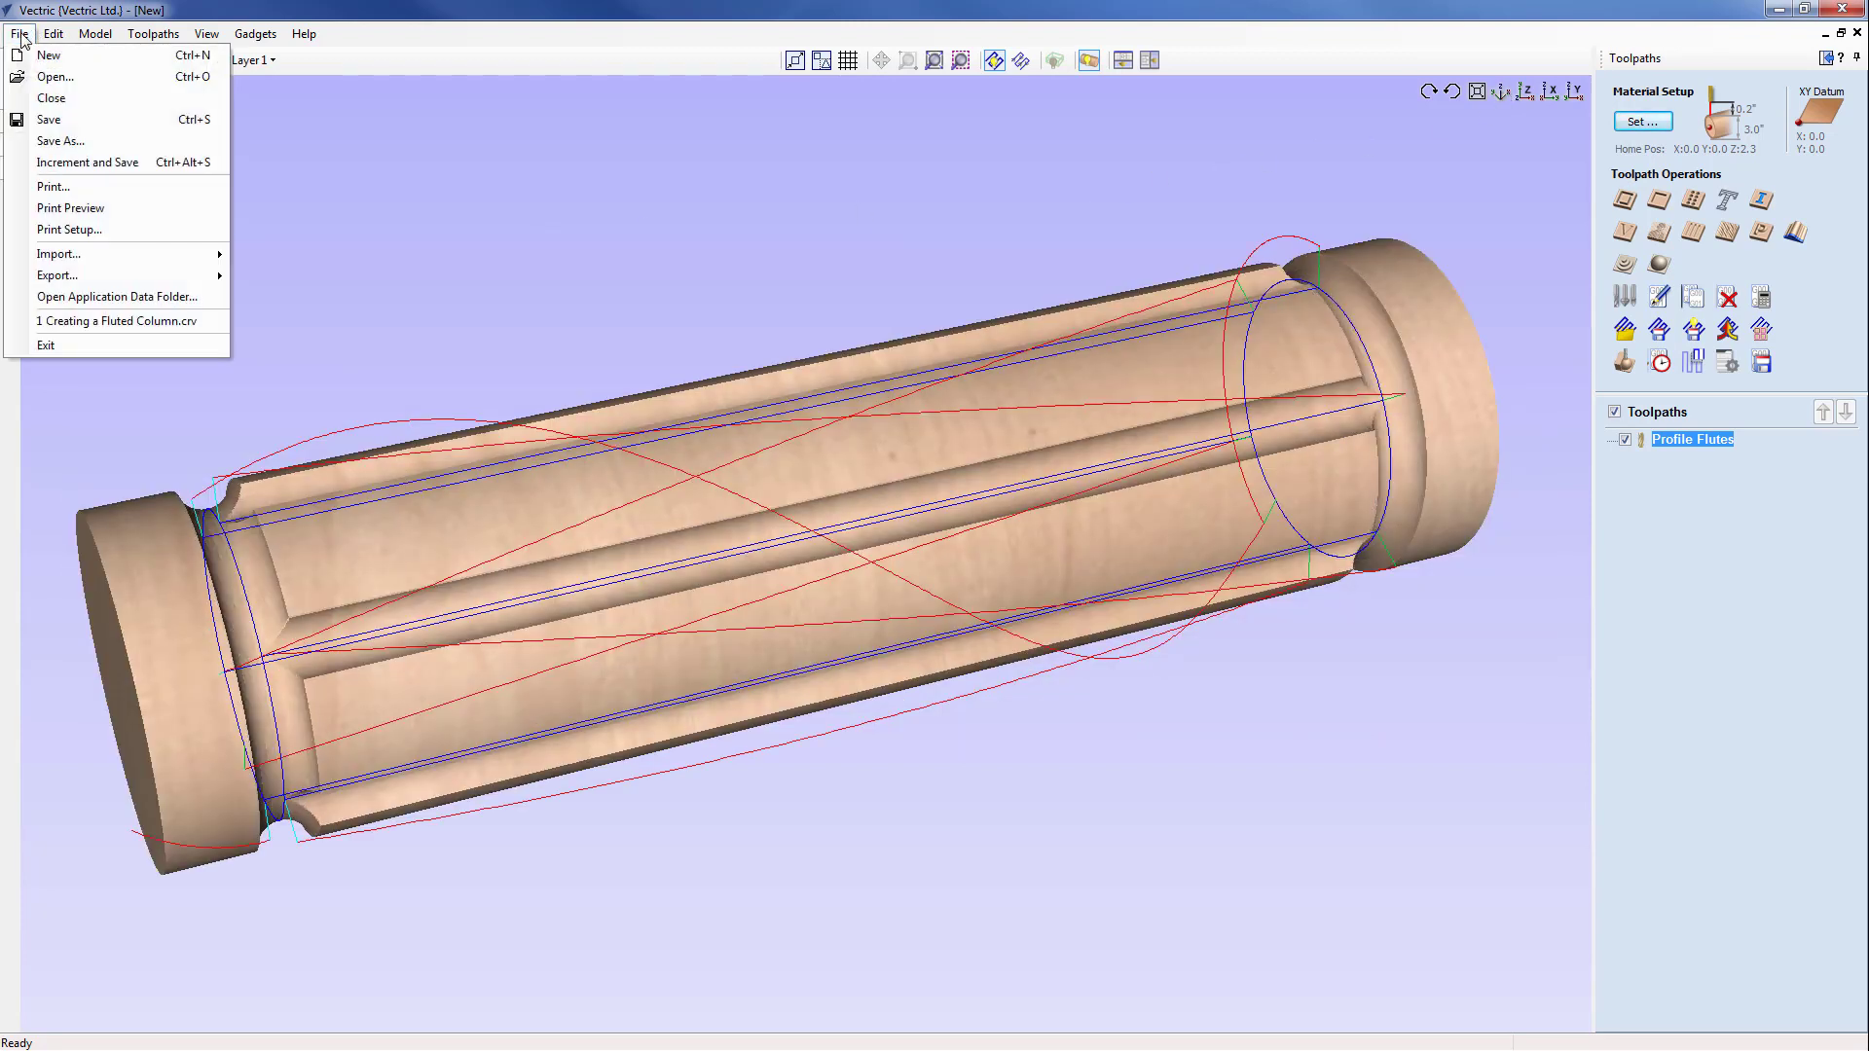
pyautogui.click(55, 144)
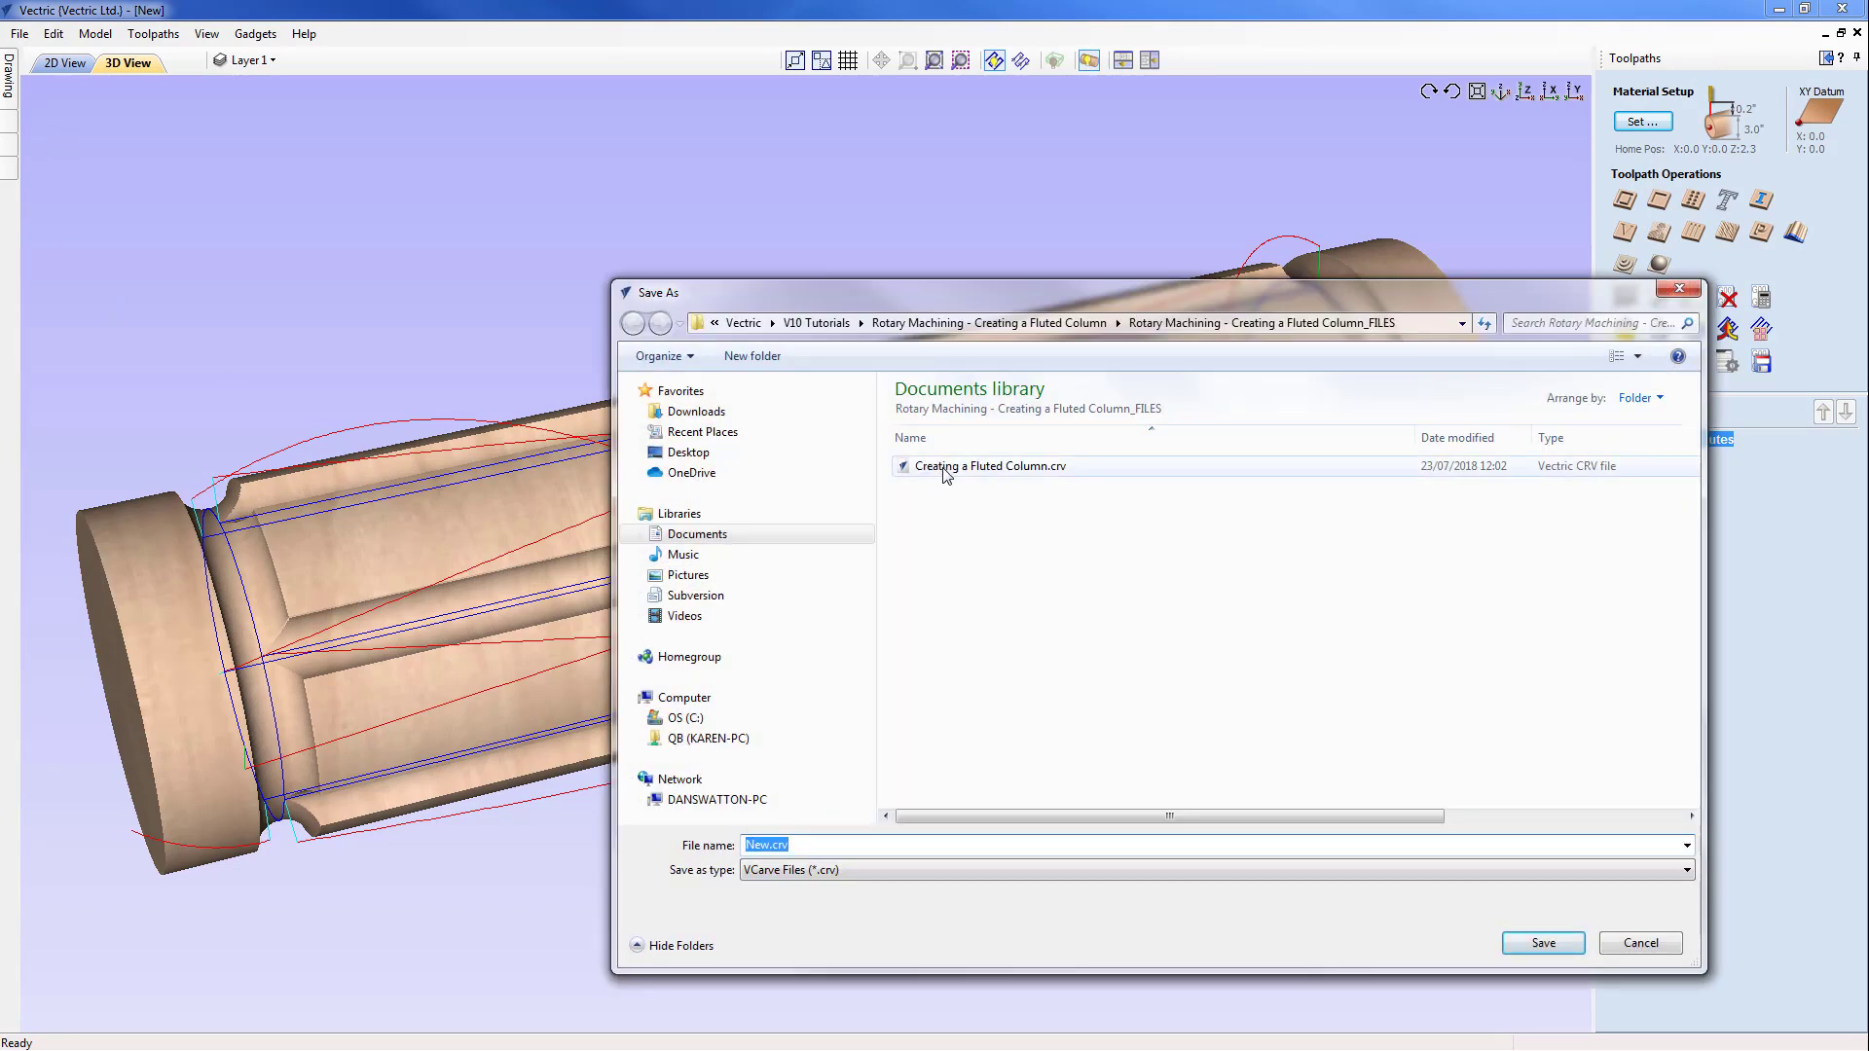
pyautogui.click(942, 469)
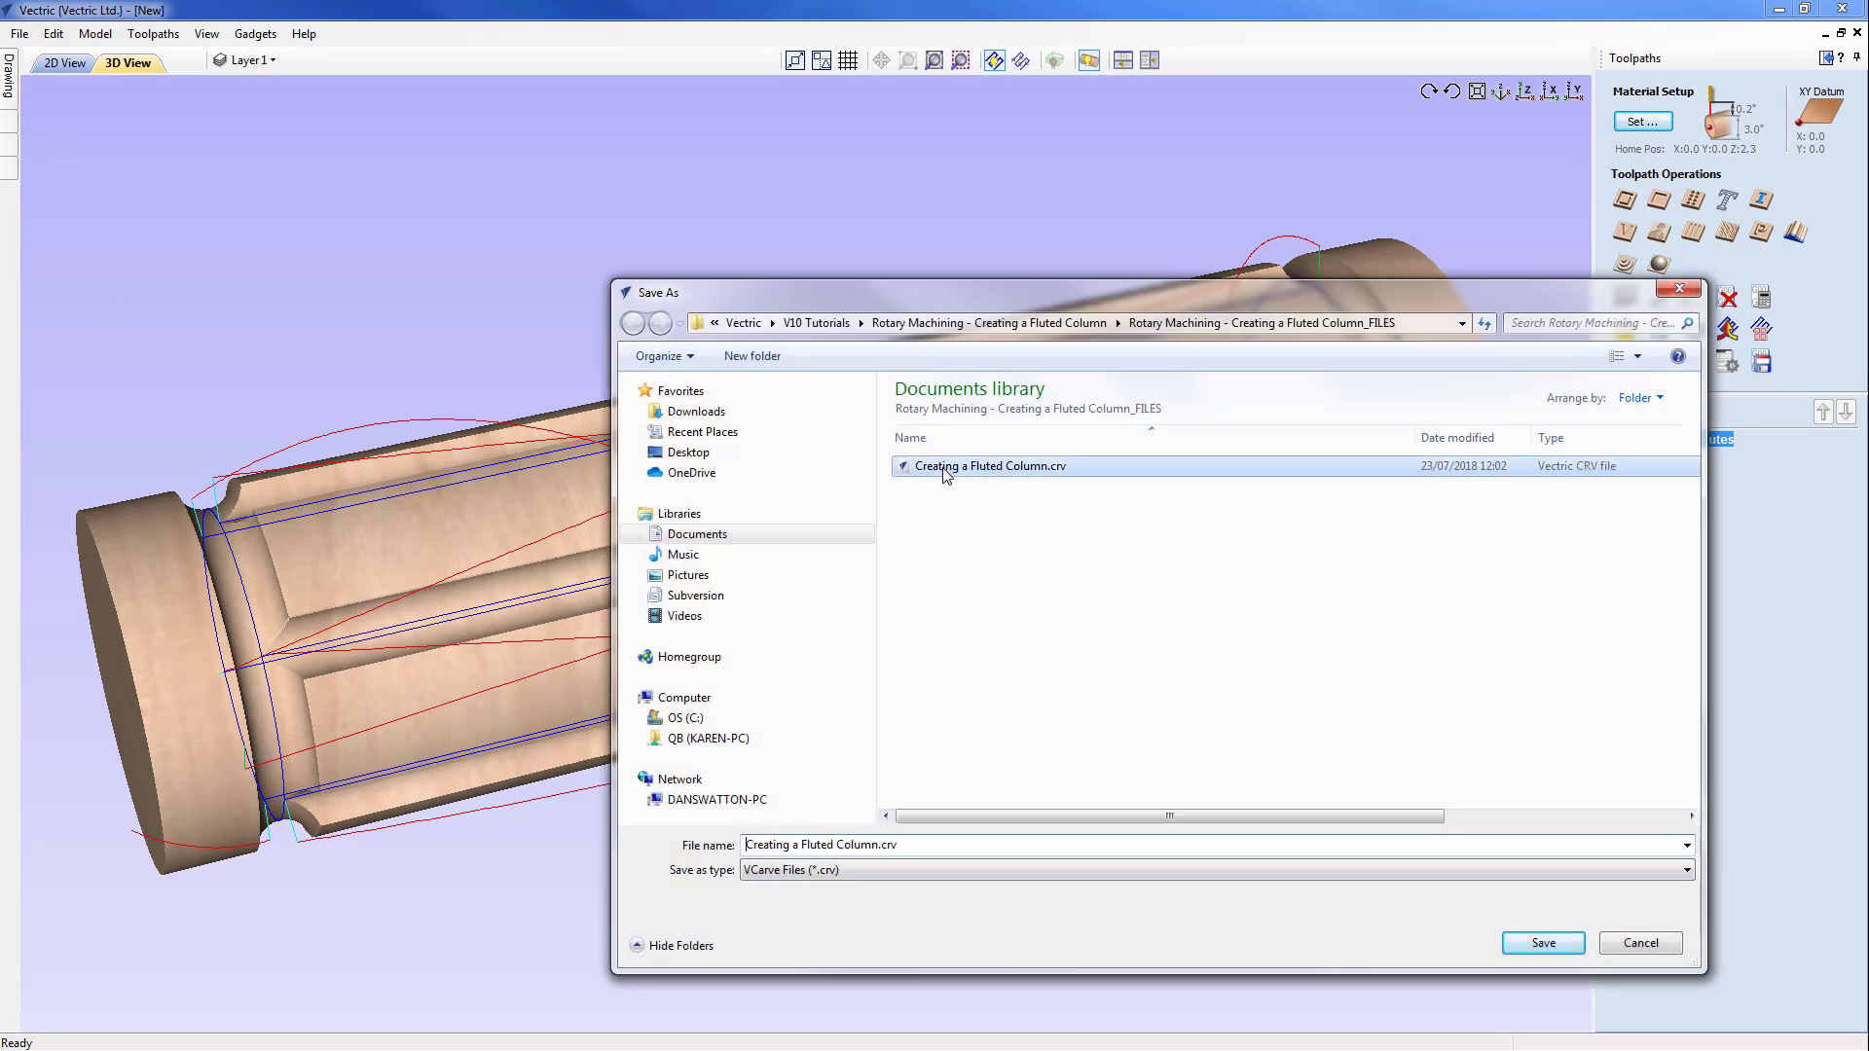
pyautogui.click(1538, 945)
pyautogui.click(984, 536)
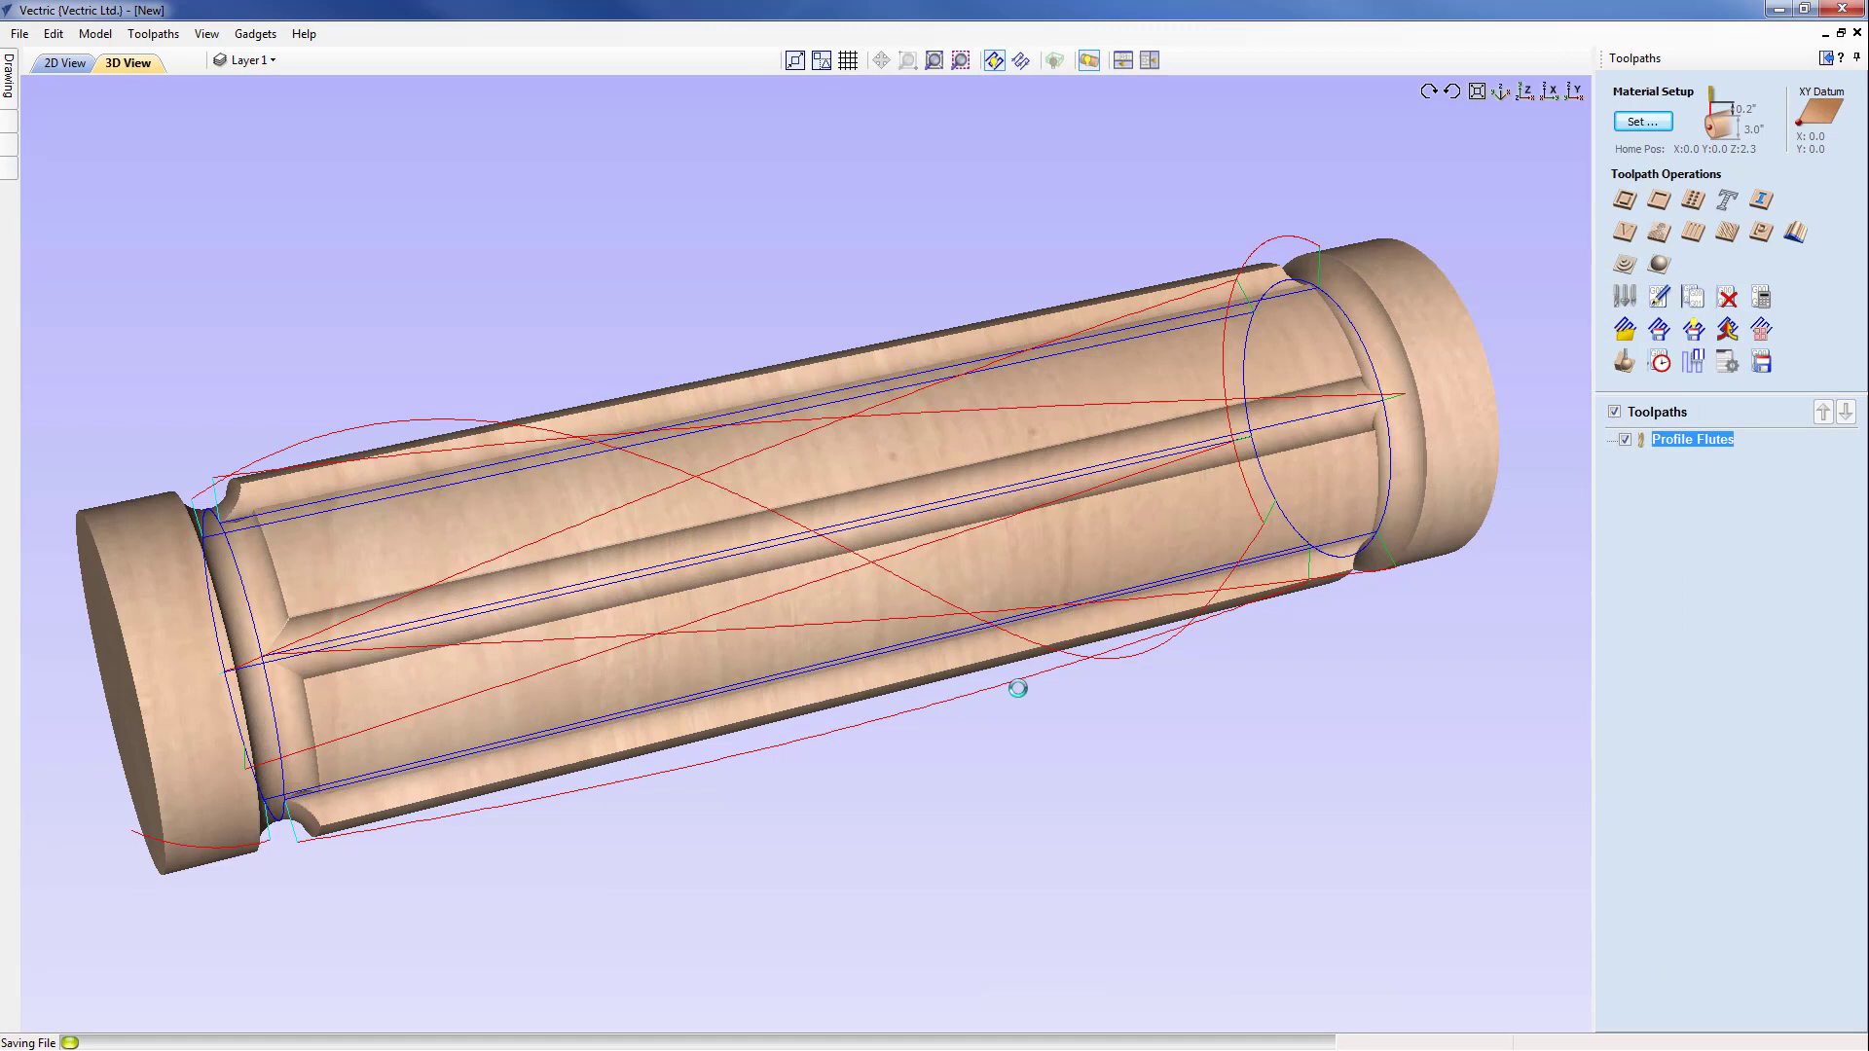